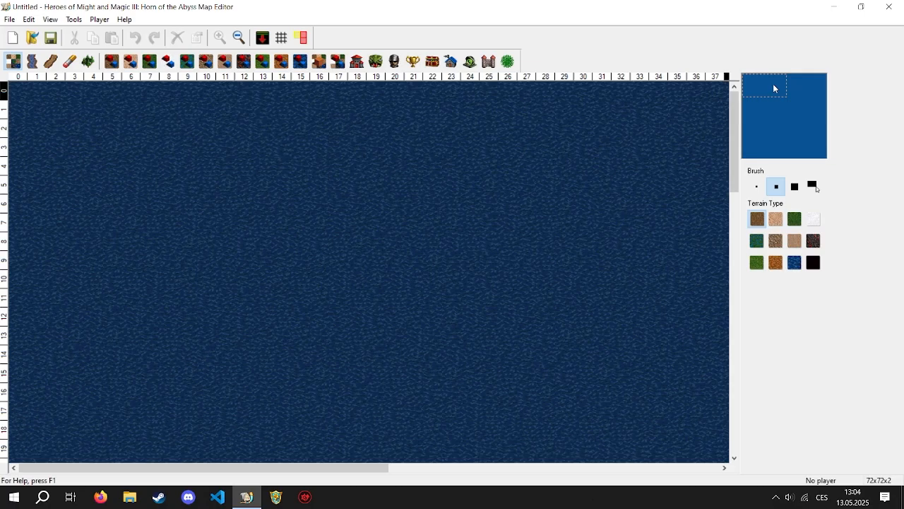
{"action": "mouse_move", "coordinate": [790, 110]}
{"action": "left_mouse_down"}
{"action": "mouse_move", "coordinate": [775, 115]}
{"action": "mouse_move", "coordinate": [788, 99]}
{"action": "mouse_move", "coordinate": [782, 105]}
{"action": "left_mouse_up"}
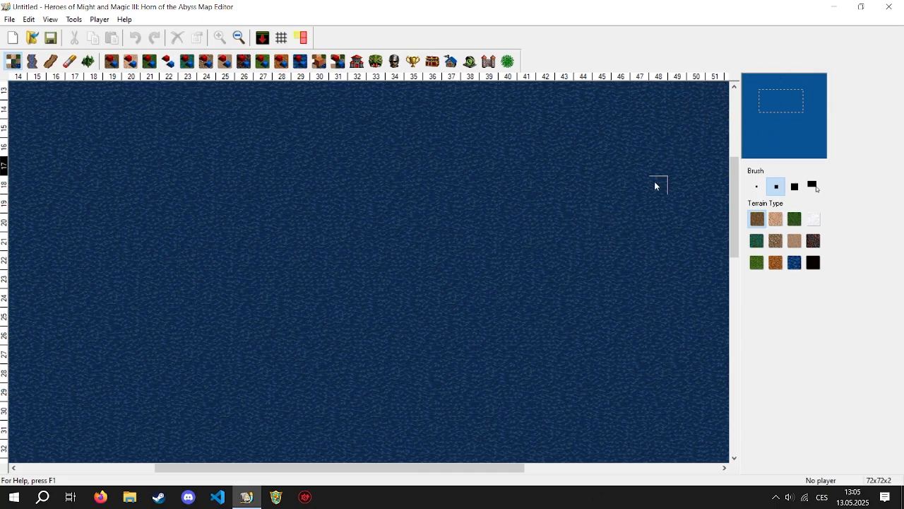
{"action": "left_click_drag", "start_coordinate": [780, 125], "coordinate": [771, 102]}
{"action": "left_click_drag", "start_coordinate": [731, 212], "coordinate": [734, 249]}
{"action": "left_click_drag", "start_coordinate": [144, 468], "coordinate": [174, 467]}
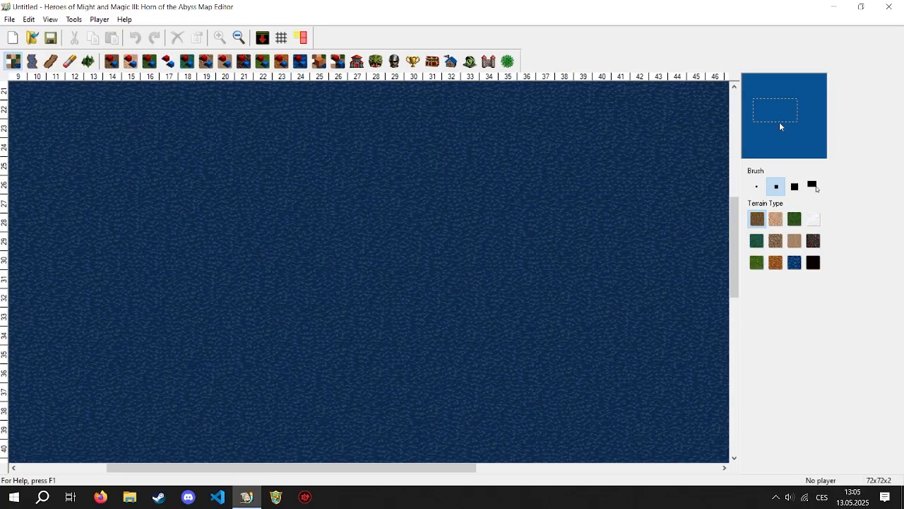
{"action": "mouse_move", "coordinate": [780, 125]}
{"action": "left_mouse_down"}
{"action": "mouse_move", "coordinate": [783, 93]}
{"action": "mouse_move", "coordinate": [780, 116]}
{"action": "left_mouse_up"}
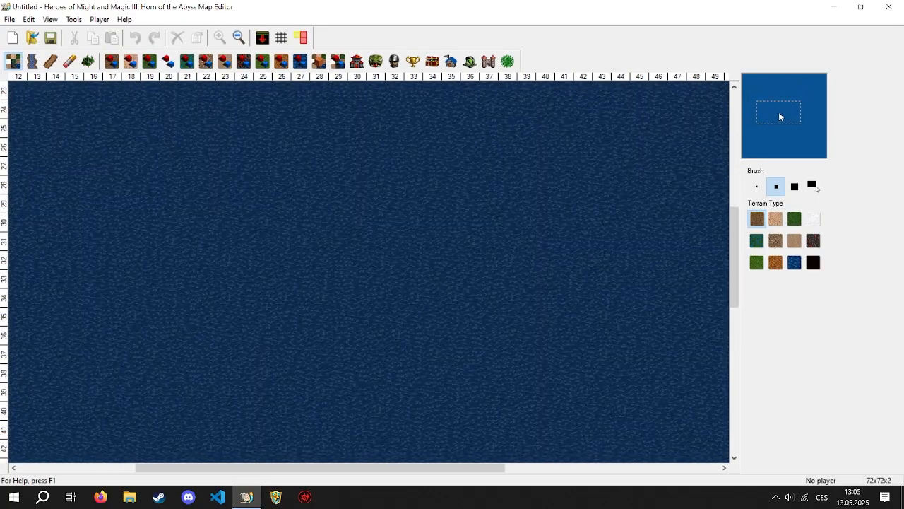
- Paint a small dirt island on the water, enlarging it with the single-tile, 2x2-tile and largest square brushes in turn
{"action": "left_click", "coordinate": [754, 187]}
{"action": "left_click_drag", "start_coordinate": [283, 204], "coordinate": [378, 223]}
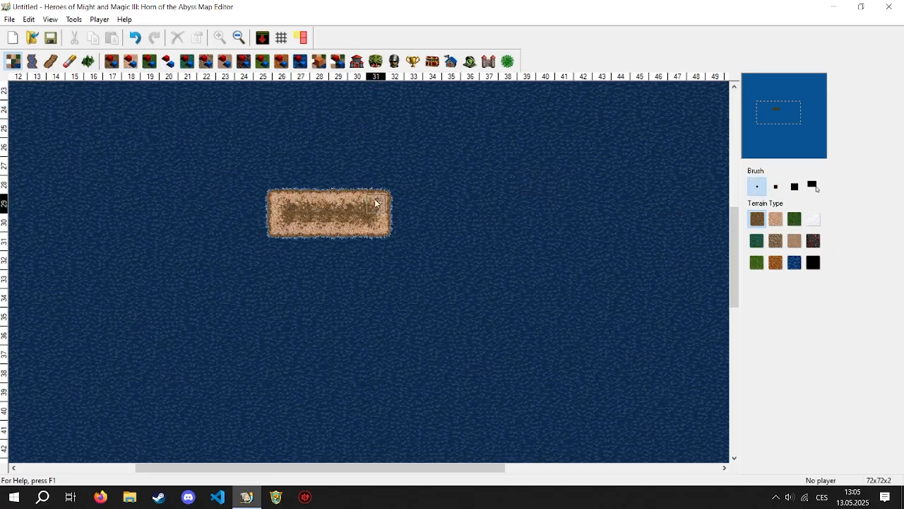
{"action": "left_click", "coordinate": [776, 186]}
{"action": "mouse_move", "coordinate": [410, 244]}
{"action": "left_mouse_down"}
{"action": "mouse_move", "coordinate": [319, 263]}
{"action": "mouse_move", "coordinate": [311, 219]}
{"action": "left_mouse_up"}
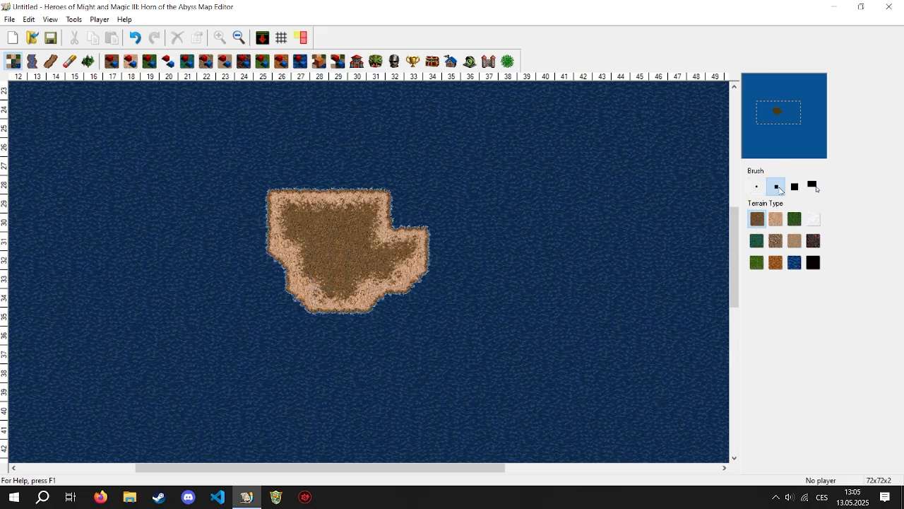
{"action": "left_click", "coordinate": [796, 187]}
{"action": "mouse_move", "coordinate": [404, 212]}
{"action": "left_mouse_down"}
{"action": "mouse_move", "coordinate": [390, 178]}
{"action": "mouse_move", "coordinate": [428, 234]}
{"action": "left_mouse_up"}
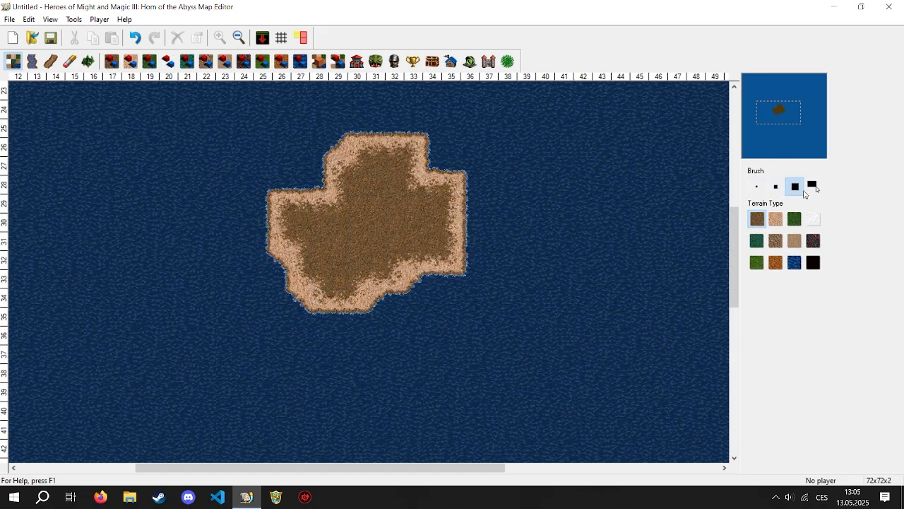
- Cover the entire map with dirt terrain using the rectangle brush
{"action": "left_click", "coordinate": [812, 185]}
{"action": "mouse_move", "coordinate": [160, 119]}
{"action": "left_mouse_down"}
{"action": "mouse_move", "coordinate": [210, 134]}
{"action": "mouse_move", "coordinate": [596, 363]}
{"action": "mouse_move", "coordinate": [241, 317]}
{"action": "mouse_move", "coordinate": [555, 360]}
{"action": "mouse_move", "coordinate": [574, 378]}
{"action": "left_mouse_up"}
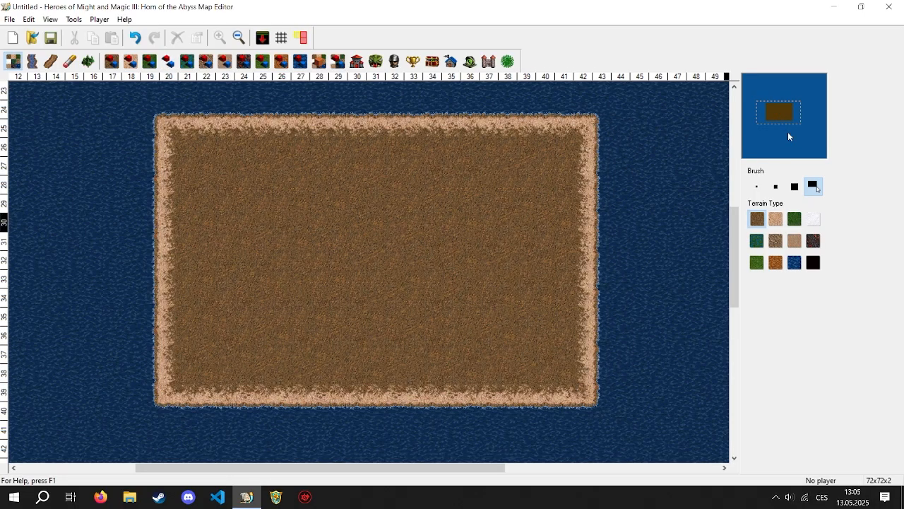
{"action": "left_click_drag", "start_coordinate": [788, 135], "coordinate": [741, 85]}
{"action": "mouse_move", "coordinate": [27, 98]}
{"action": "left_mouse_down"}
{"action": "mouse_move", "coordinate": [903, 508]}
{"action": "mouse_move", "coordinate": [605, 508]}
{"action": "mouse_move", "coordinate": [605, 492]}
{"action": "mouse_move", "coordinate": [650, 430]}
{"action": "mouse_move", "coordinate": [717, 457]}
{"action": "left_mouse_up"}
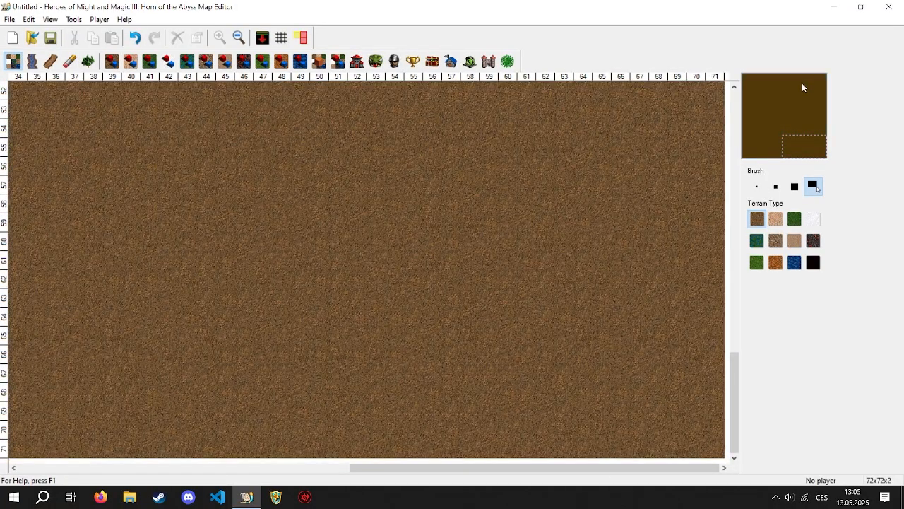
- Paint adjoining patches of sand, grass and snow on the dirt with the single-tile brush
{"action": "left_click_drag", "start_coordinate": [769, 106], "coordinate": [775, 106]}
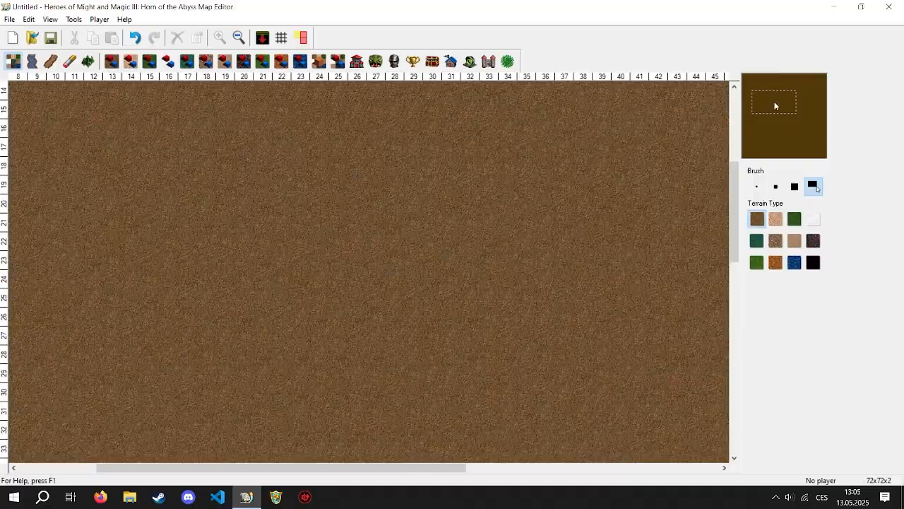
{"action": "left_click", "coordinate": [775, 219]}
{"action": "left_click", "coordinate": [757, 186]}
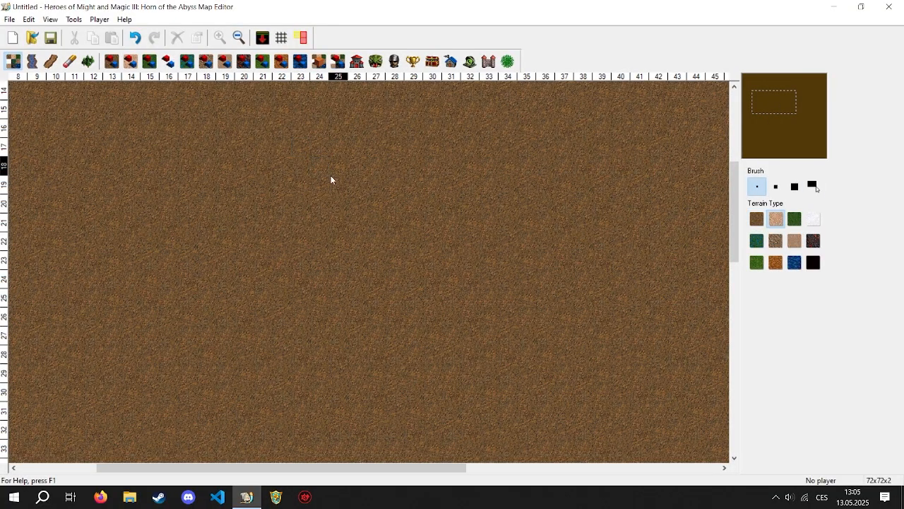
{"action": "left_click_drag", "start_coordinate": [330, 177], "coordinate": [395, 169]}
{"action": "left_click", "coordinate": [794, 219]}
{"action": "left_click_drag", "start_coordinate": [441, 279], "coordinate": [374, 276]}
{"action": "left_click", "coordinate": [813, 219]}
{"action": "mouse_move", "coordinate": [417, 166]}
{"action": "left_mouse_down"}
{"action": "mouse_move", "coordinate": [376, 163]}
{"action": "mouse_move", "coordinate": [428, 135]}
{"action": "mouse_move", "coordinate": [504, 182]}
{"action": "mouse_move", "coordinate": [510, 203]}
{"action": "left_mouse_up"}
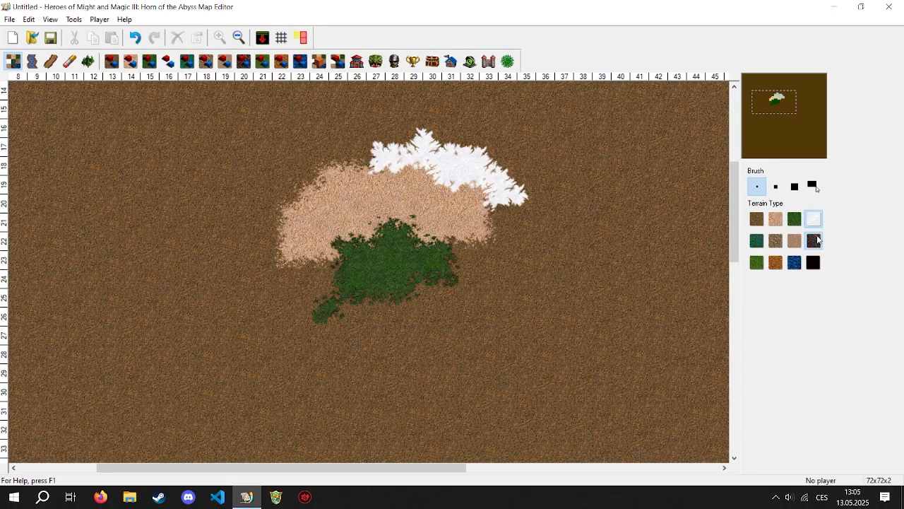
- Paint a water lake inside the sand patch and an irregular black rock area just southwest of it
{"action": "left_click", "coordinate": [794, 262]}
{"action": "left_click_drag", "start_coordinate": [396, 198], "coordinate": [438, 203]}
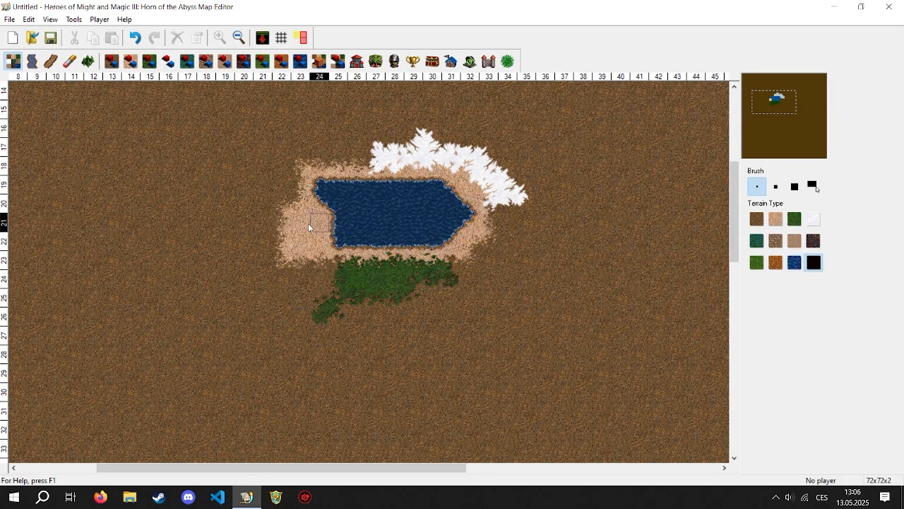
{"action": "left_click_drag", "start_coordinate": [263, 212], "coordinate": [226, 276]}
{"action": "mouse_move", "coordinate": [244, 203]}
{"action": "left_mouse_down"}
{"action": "mouse_move", "coordinate": [279, 296]}
{"action": "mouse_move", "coordinate": [205, 252]}
{"action": "left_mouse_up"}
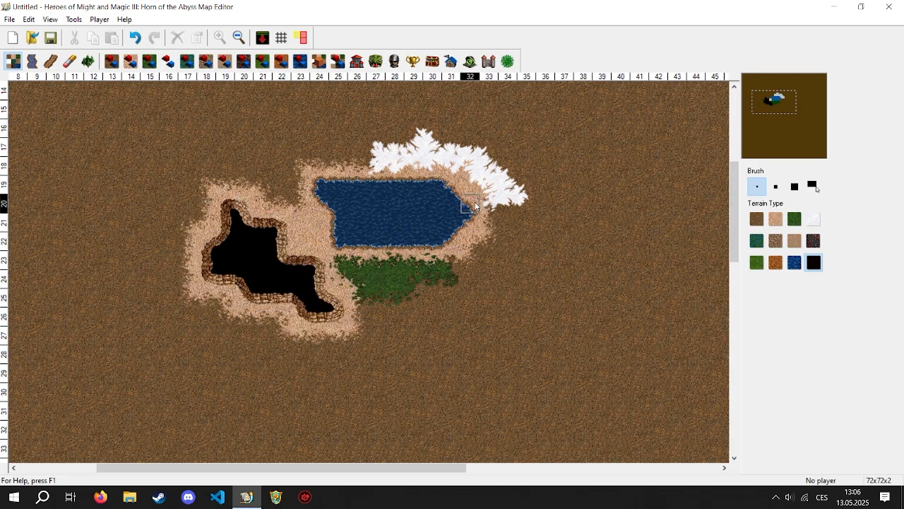
- Draw a blue water river network east of the snow and an icy river network south of the lake
{"action": "left_click", "coordinate": [32, 61]}
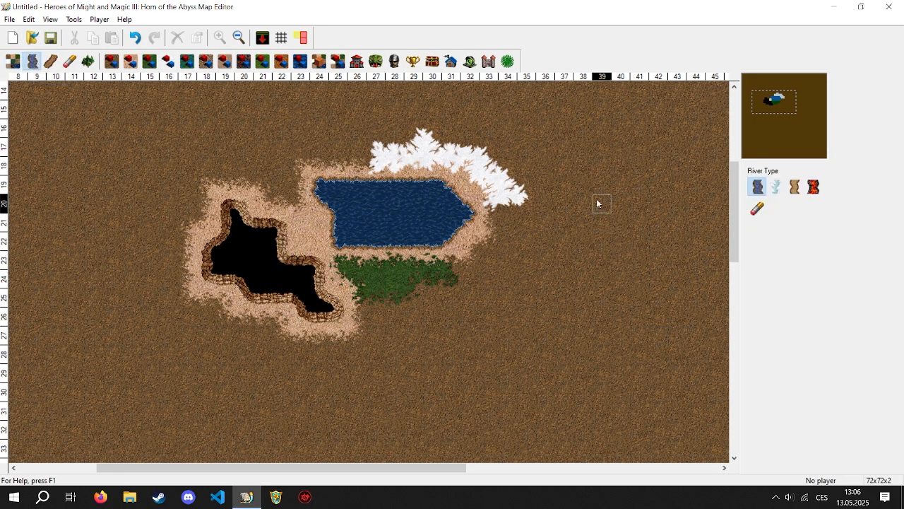
{"action": "mouse_move", "coordinate": [584, 145]}
{"action": "left_mouse_down"}
{"action": "mouse_move", "coordinate": [589, 210]}
{"action": "mouse_move", "coordinate": [631, 177]}
{"action": "left_mouse_up"}
{"action": "left_click", "coordinate": [775, 187]}
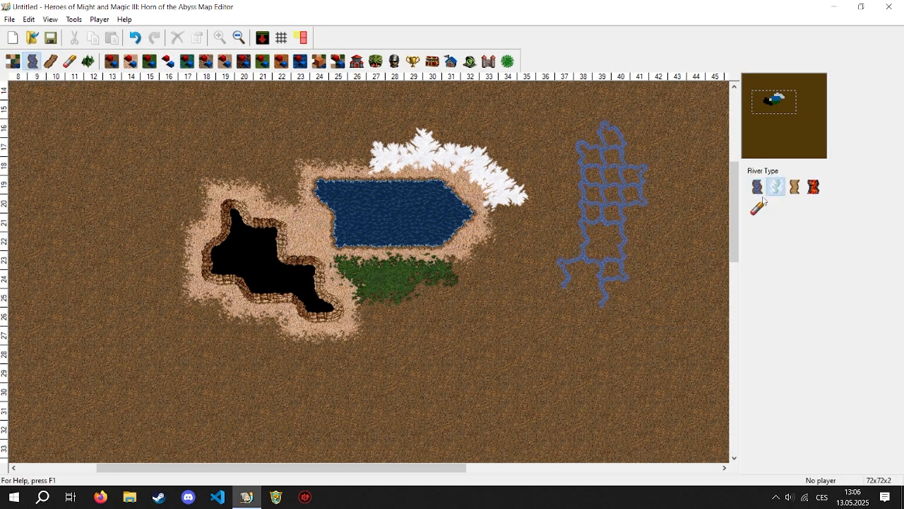
{"action": "mouse_move", "coordinate": [547, 353]}
{"action": "left_mouse_down"}
{"action": "mouse_move", "coordinate": [454, 366]}
{"action": "mouse_move", "coordinate": [498, 318]}
{"action": "left_mouse_up"}
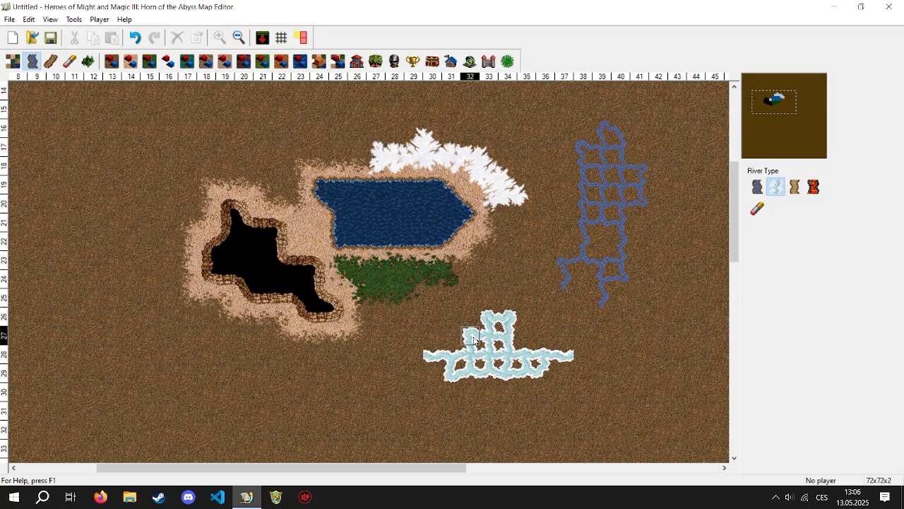
- Erase both river networks, first with the river eraser and the rest with the general Eraser set to the largest square brush
{"action": "left_click", "coordinate": [758, 208]}
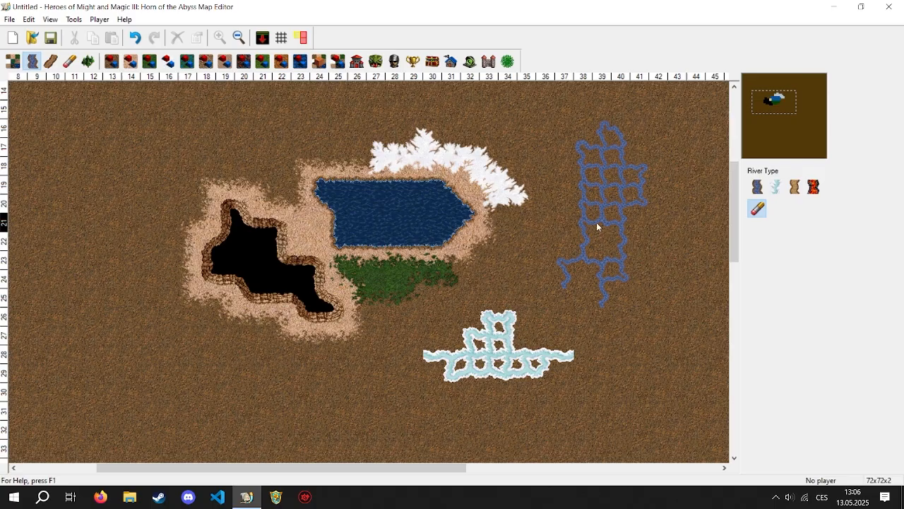
{"action": "mouse_move", "coordinate": [597, 226]}
{"action": "left_mouse_down"}
{"action": "mouse_move", "coordinate": [509, 238]}
{"action": "mouse_move", "coordinate": [654, 204]}
{"action": "mouse_move", "coordinate": [481, 313]}
{"action": "mouse_move", "coordinate": [563, 297]}
{"action": "left_mouse_up"}
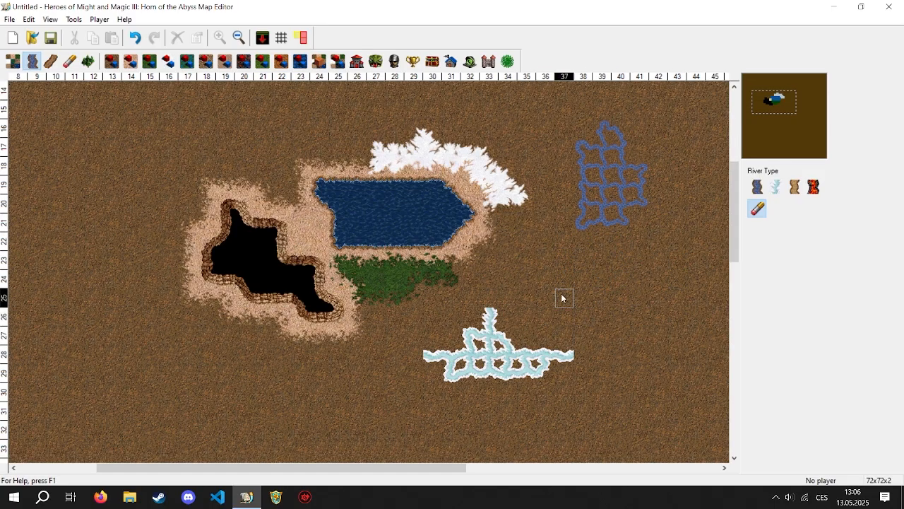
{"action": "left_click", "coordinate": [70, 62]}
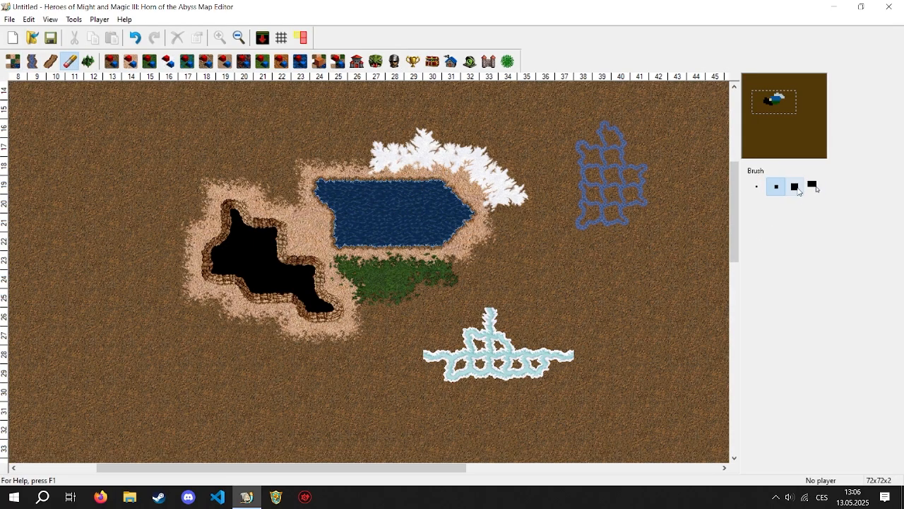
{"action": "left_click", "coordinate": [794, 186]}
{"action": "left_click", "coordinate": [514, 356]}
{"action": "mouse_move", "coordinate": [514, 355]}
{"action": "left_mouse_down"}
{"action": "mouse_move", "coordinate": [591, 268]}
{"action": "mouse_move", "coordinate": [598, 212]}
{"action": "left_mouse_up"}
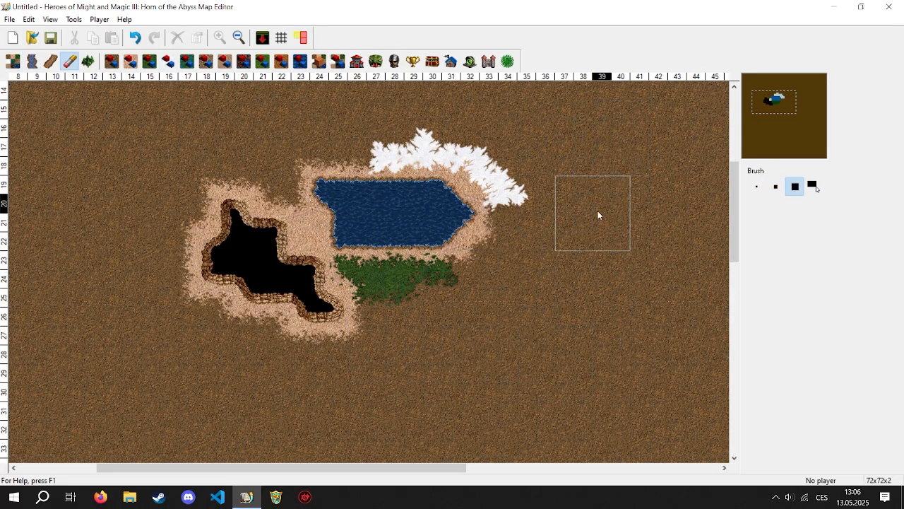
- Lay three parallel north-south roads east of the lake, one each of the dirt, gravel and cobblestone types
{"action": "left_click", "coordinate": [33, 63]}
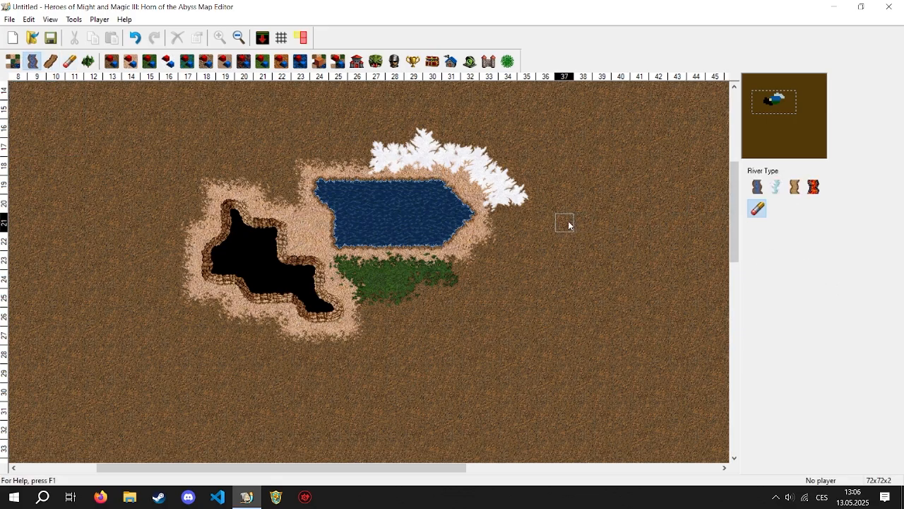
{"action": "left_click", "coordinate": [51, 62]}
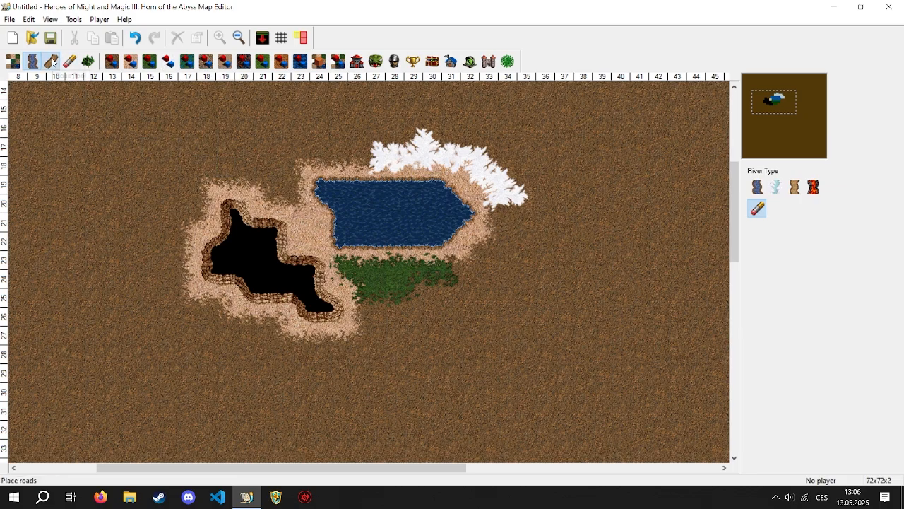
{"action": "left_click", "coordinate": [575, 185]}
{"action": "left_click_drag", "start_coordinate": [575, 186], "coordinate": [565, 344]}
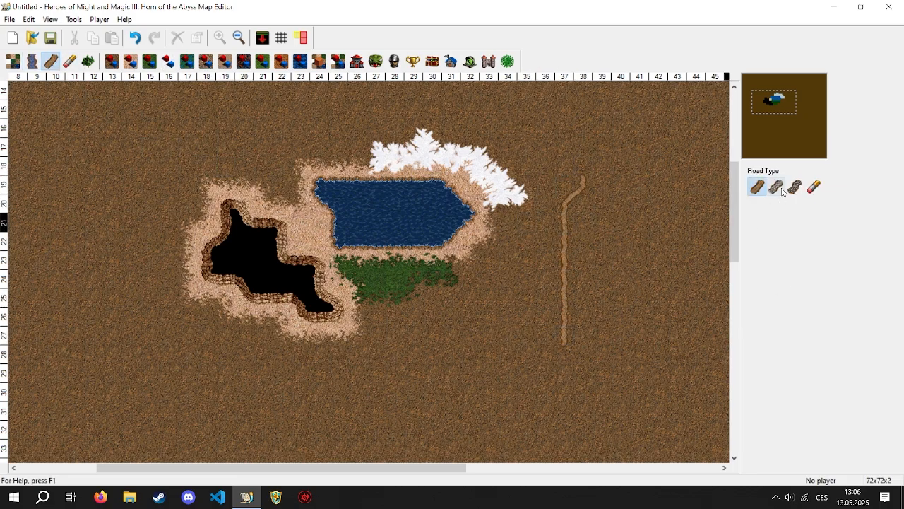
{"action": "left_click", "coordinate": [776, 187]}
{"action": "left_click_drag", "start_coordinate": [622, 195], "coordinate": [621, 325]}
{"action": "left_click", "coordinate": [795, 186]}
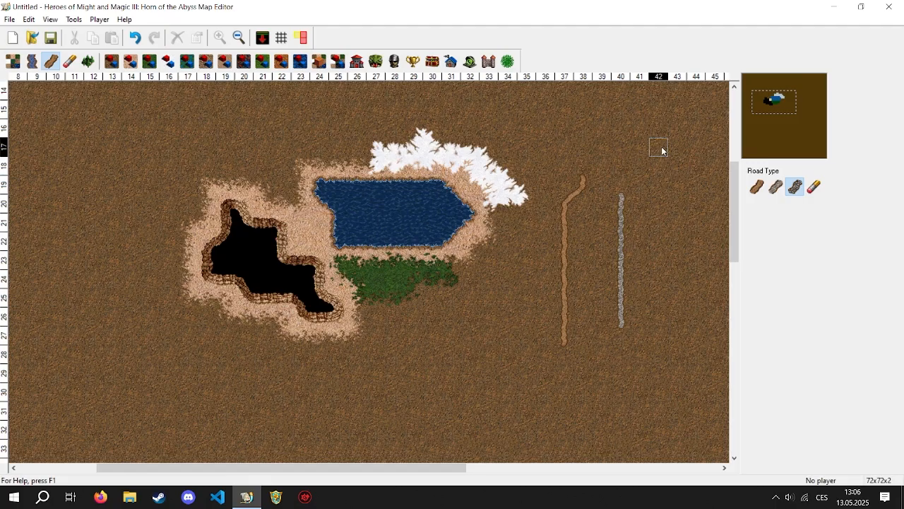
{"action": "left_click_drag", "start_coordinate": [659, 156], "coordinate": [658, 382]}
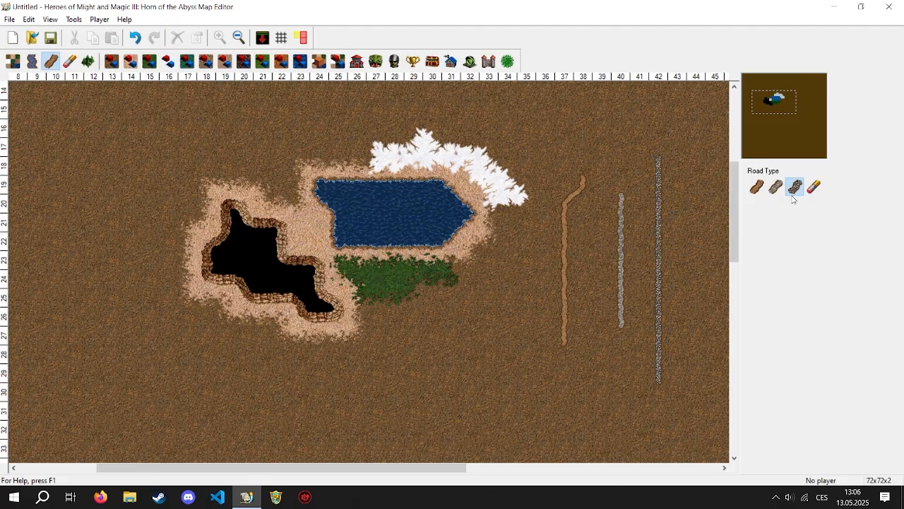
- Remove the dirt road with the road eraser and the other two roads with the general Eraser
{"action": "left_click", "coordinate": [815, 188]}
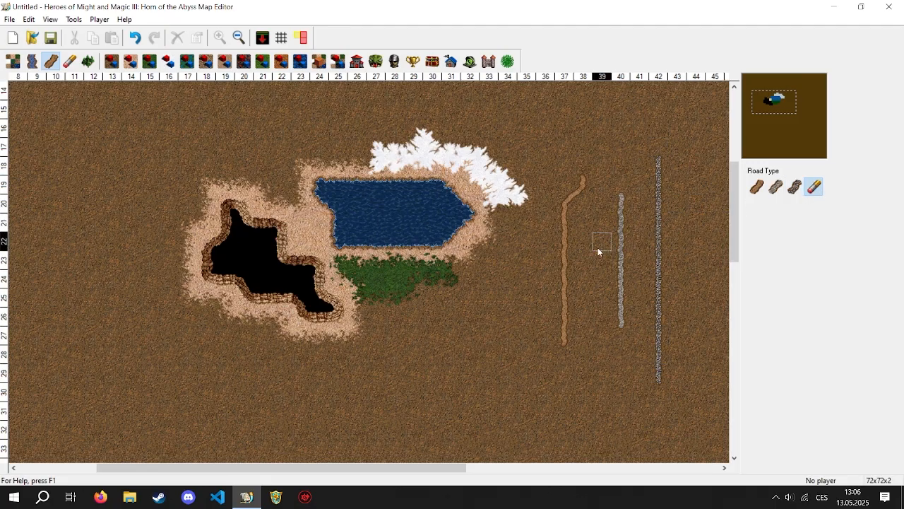
{"action": "mouse_move", "coordinate": [567, 244]}
{"action": "left_mouse_down"}
{"action": "mouse_move", "coordinate": [561, 174]}
{"action": "mouse_move", "coordinate": [546, 392]}
{"action": "left_mouse_up"}
{"action": "left_click", "coordinate": [583, 191]}
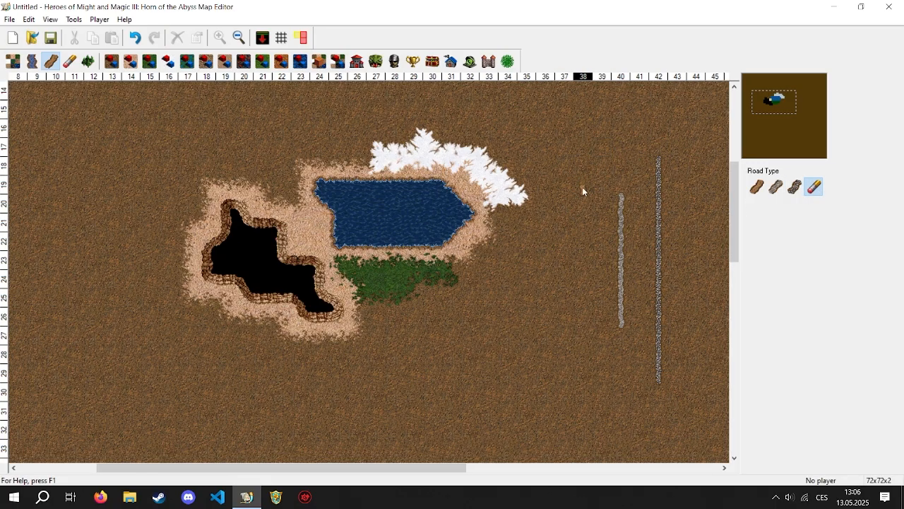
{"action": "left_click", "coordinate": [69, 62]}
{"action": "left_click_drag", "start_coordinate": [611, 193], "coordinate": [625, 398]}
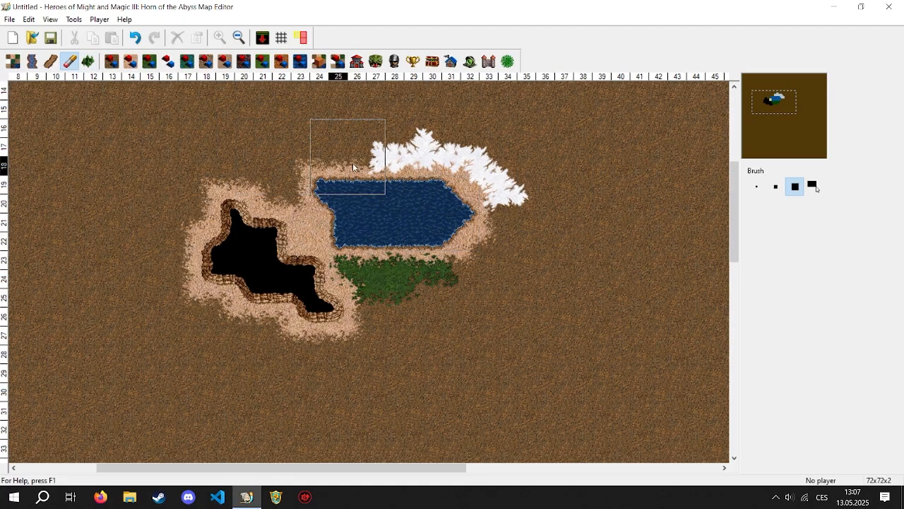
- Mark an irregular area east of the snow with the single-tile Obstacle Tool brush and fill it with automatically placed obstacles
{"action": "left_click", "coordinate": [88, 62]}
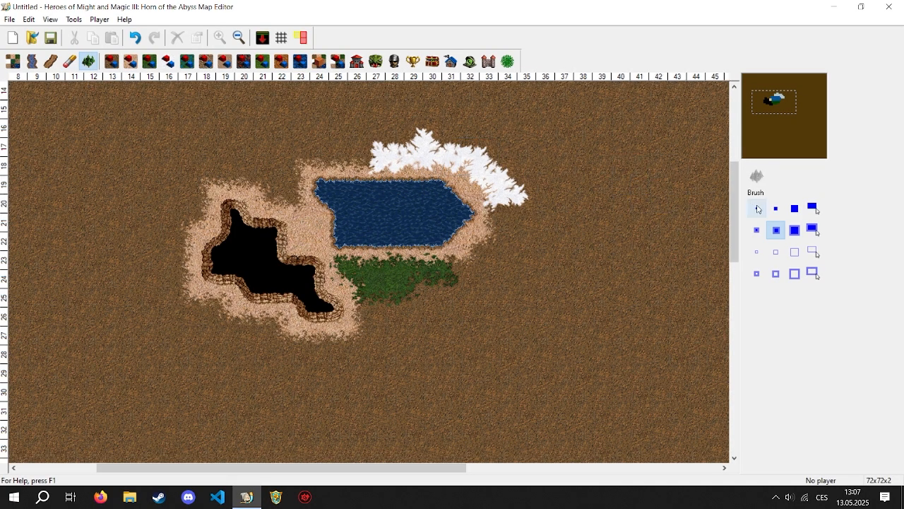
{"action": "left_click", "coordinate": [757, 208]}
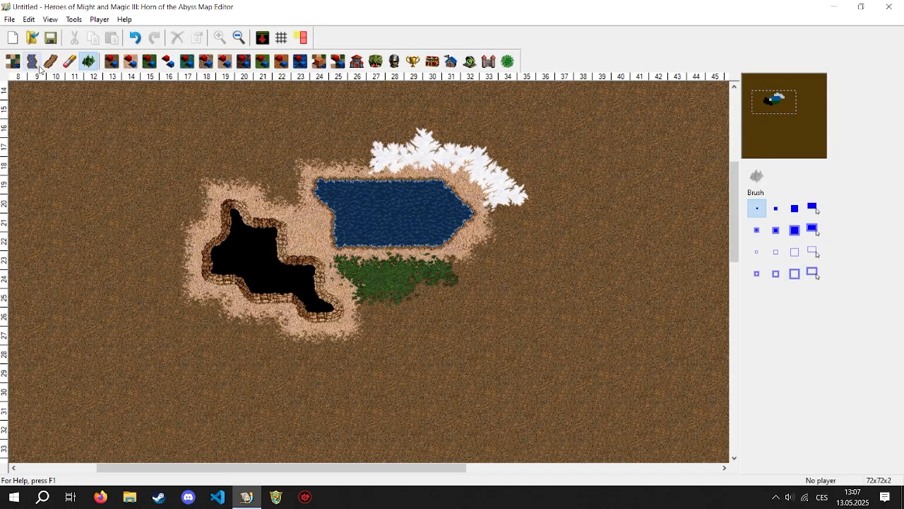
{"action": "mouse_move", "coordinate": [413, 204]}
{"action": "left_mouse_down"}
{"action": "mouse_move", "coordinate": [401, 258]}
{"action": "mouse_move", "coordinate": [433, 199]}
{"action": "mouse_move", "coordinate": [453, 233]}
{"action": "mouse_move", "coordinate": [442, 264]}
{"action": "left_mouse_up"}
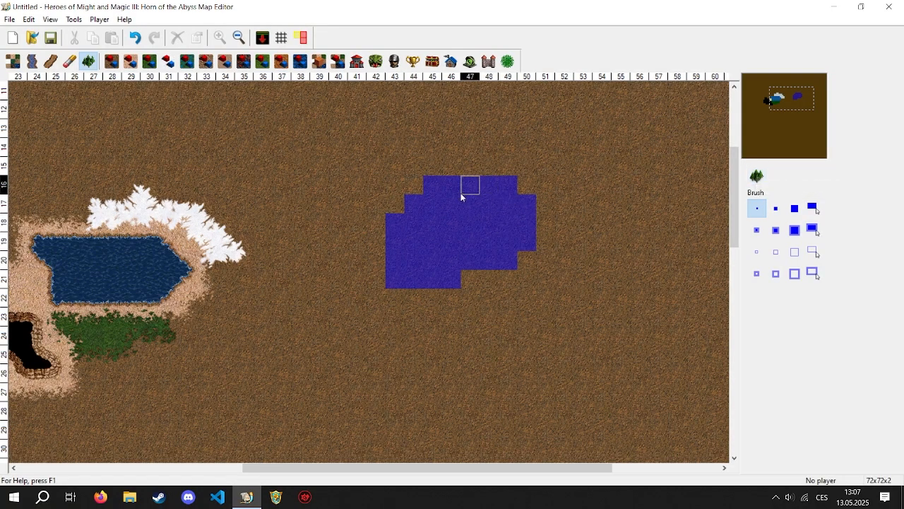
{"action": "left_click_drag", "start_coordinate": [796, 89], "coordinate": [798, 100]}
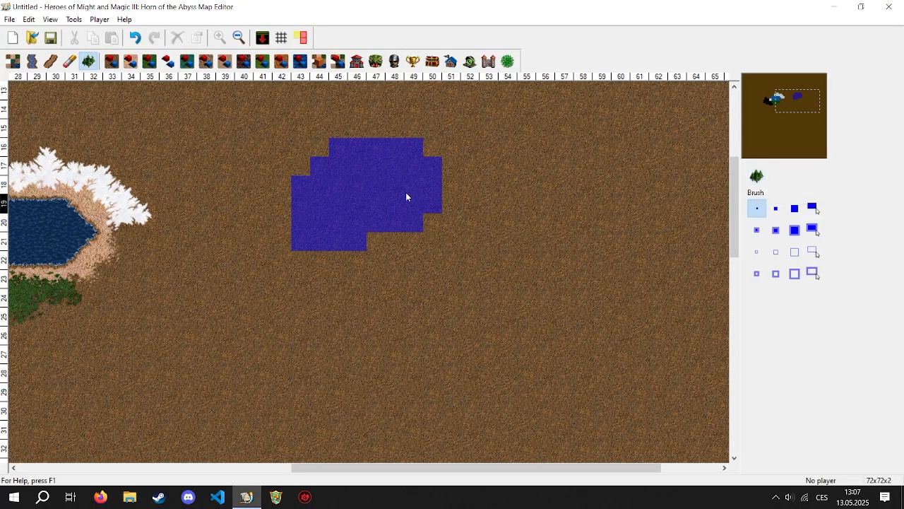
{"action": "left_click", "coordinate": [756, 176]}
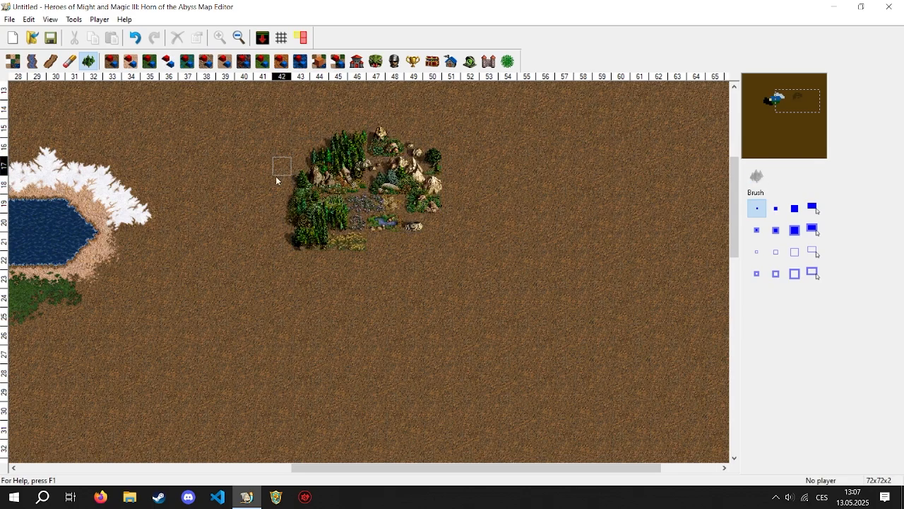
- Paint adjoining patches of snow, sand and grass terrain east of the obstacle cluster, switching to the medium square brush after starting the snow
{"action": "left_click", "coordinate": [12, 61]}
{"action": "left_click", "coordinate": [814, 219]}
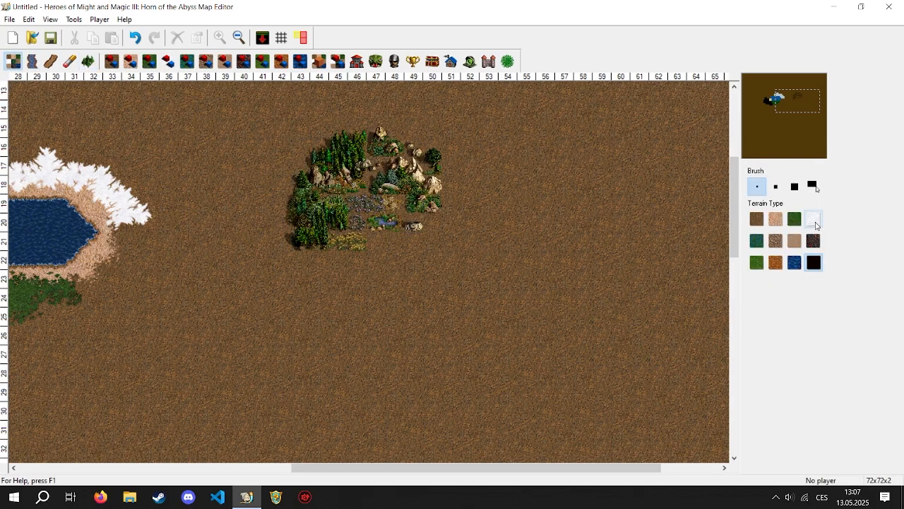
{"action": "mouse_move", "coordinate": [527, 203]}
{"action": "left_mouse_down"}
{"action": "mouse_move", "coordinate": [577, 267]}
{"action": "mouse_move", "coordinate": [565, 243]}
{"action": "left_mouse_up"}
{"action": "left_click", "coordinate": [776, 186]}
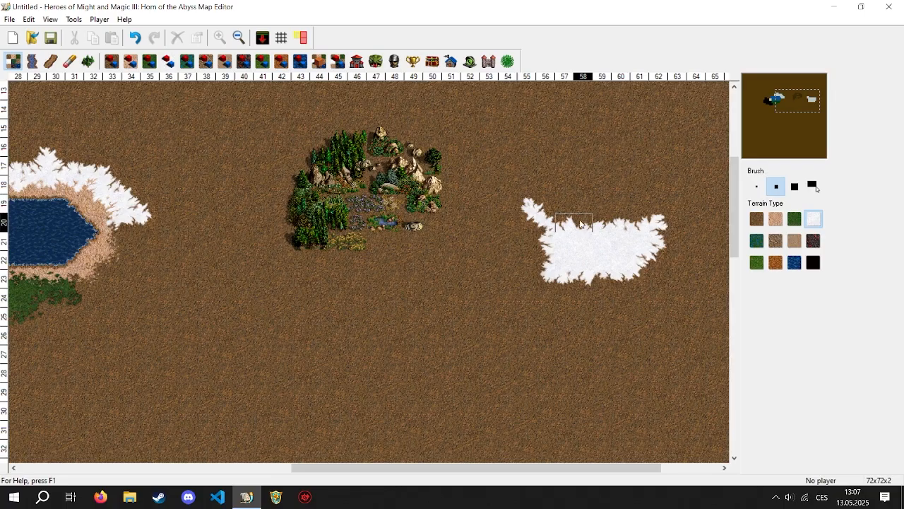
{"action": "left_click", "coordinate": [775, 219]}
{"action": "left_click_drag", "start_coordinate": [523, 269], "coordinate": [477, 287]}
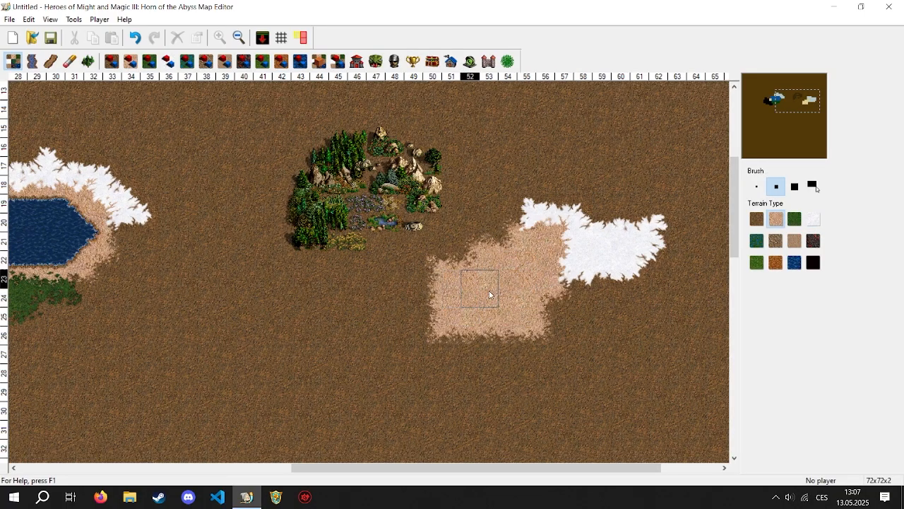
{"action": "mouse_move", "coordinate": [583, 335]}
{"action": "left_mouse_down"}
{"action": "mouse_move", "coordinate": [628, 369]}
{"action": "mouse_move", "coordinate": [572, 306]}
{"action": "mouse_move", "coordinate": [646, 375]}
{"action": "mouse_move", "coordinate": [620, 279]}
{"action": "left_mouse_up"}
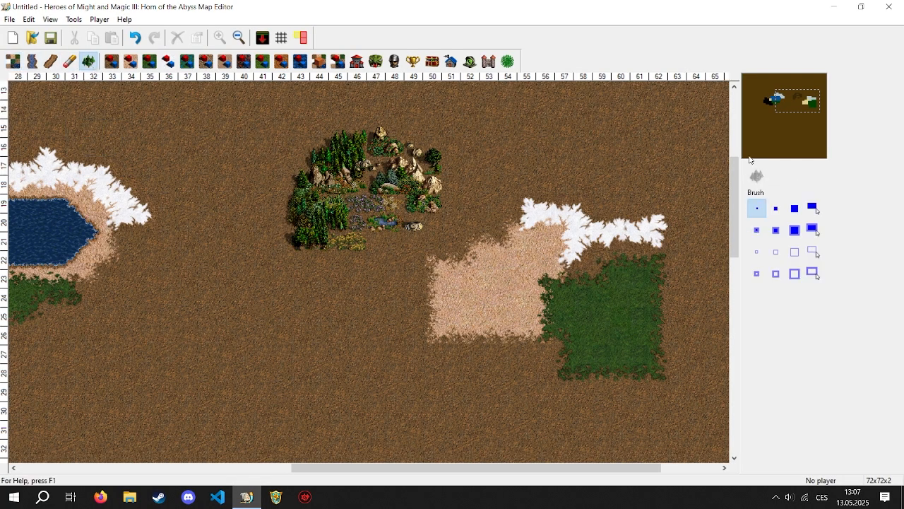
- Fill a rectangle covering the snow, sand and grass patches with automatically placed obstacles using the Obstacle Tool's rectangle brush
{"action": "left_click", "coordinate": [813, 208]}
{"action": "left_click_drag", "start_coordinate": [427, 160], "coordinate": [697, 388]}
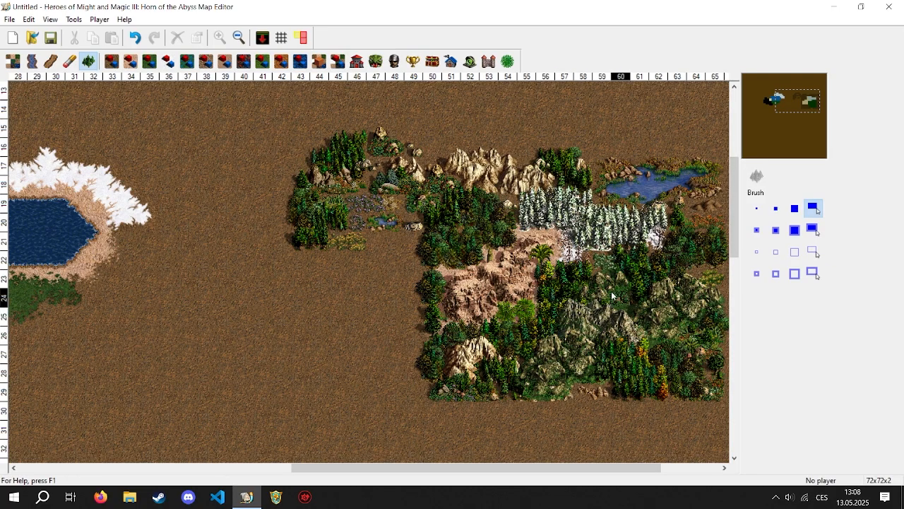
{"action": "left_click", "coordinate": [244, 61]}
{"action": "left_click", "coordinate": [115, 61]}
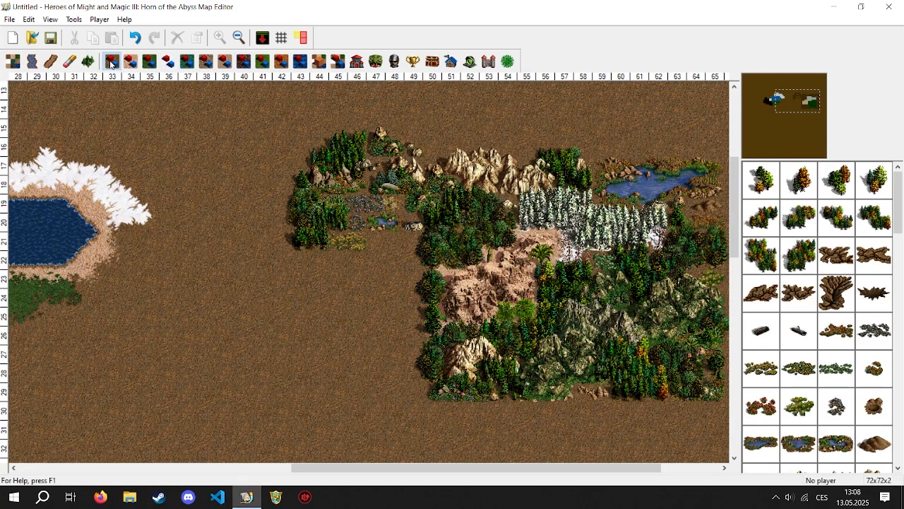
{"action": "left_click", "coordinate": [89, 64]}
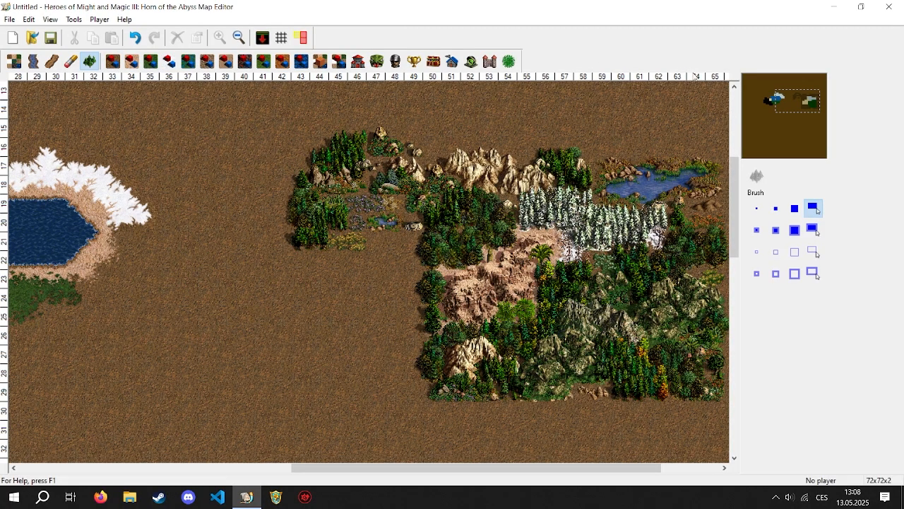
- Erase all the placed obstacles, including the older cluster to the west, with the Eraser's rectangle brush
{"action": "left_click_drag", "start_coordinate": [802, 104], "coordinate": [829, 105]}
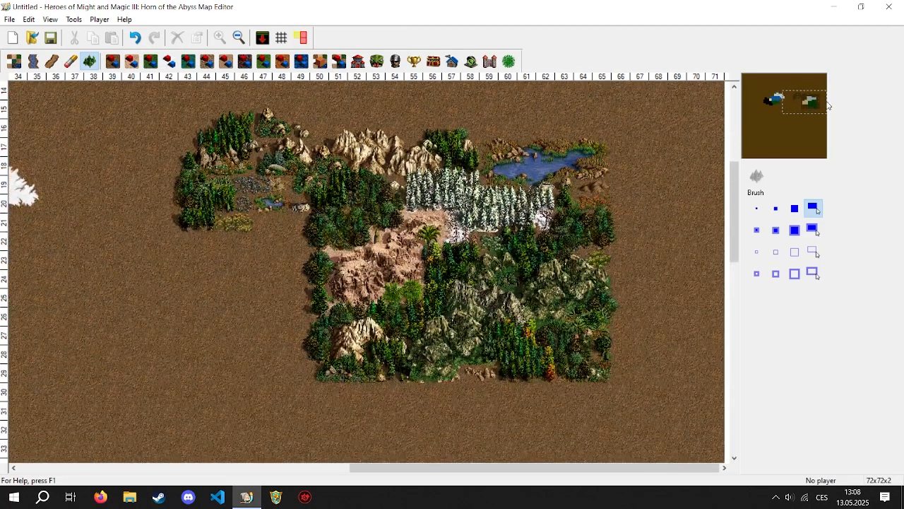
{"action": "left_click", "coordinate": [70, 62]}
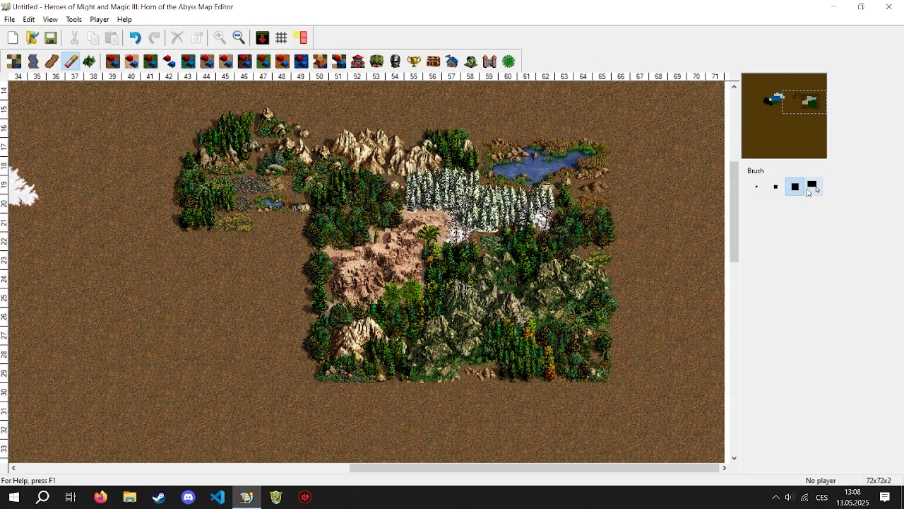
{"action": "left_click", "coordinate": [811, 187]}
{"action": "left_click_drag", "start_coordinate": [170, 106], "coordinate": [649, 418]}
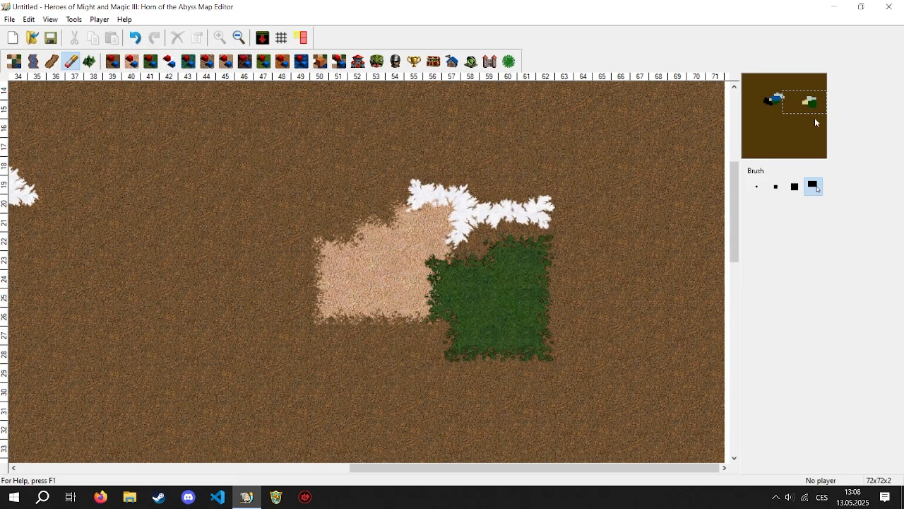
- Repaint the lake, rock, snow, sand and grass areas across the map with dirt terrain using the rectangle brush
{"action": "left_click_drag", "start_coordinate": [814, 122], "coordinate": [797, 123]}
{"action": "left_click", "coordinate": [52, 62]}
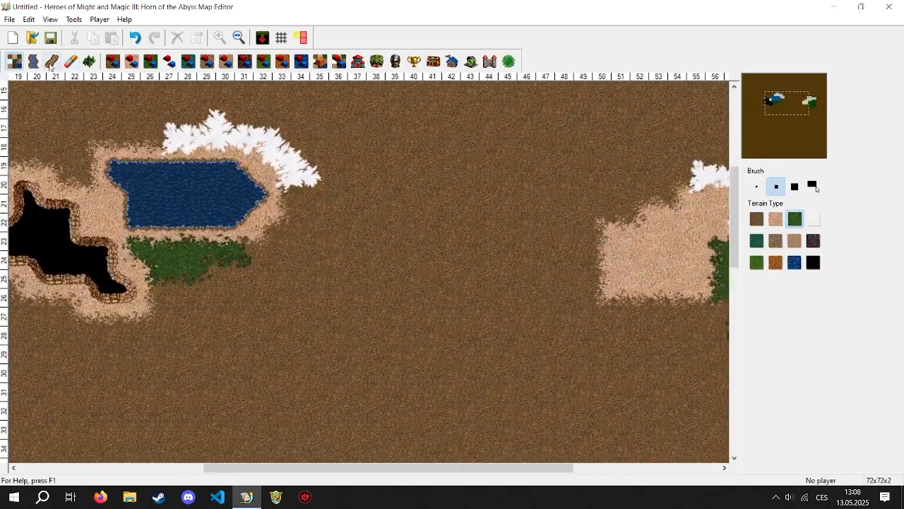
{"action": "left_click", "coordinate": [757, 219]}
{"action": "left_click", "coordinate": [813, 188]}
{"action": "mouse_move", "coordinate": [325, 114]}
{"action": "left_mouse_down"}
{"action": "mouse_move", "coordinate": [82, 214]}
{"action": "mouse_move", "coordinate": [6, 329]}
{"action": "left_mouse_up"}
{"action": "left_click_drag", "start_coordinate": [799, 99], "coordinate": [808, 99]}
{"action": "left_click_drag", "start_coordinate": [304, 164], "coordinate": [570, 411]}
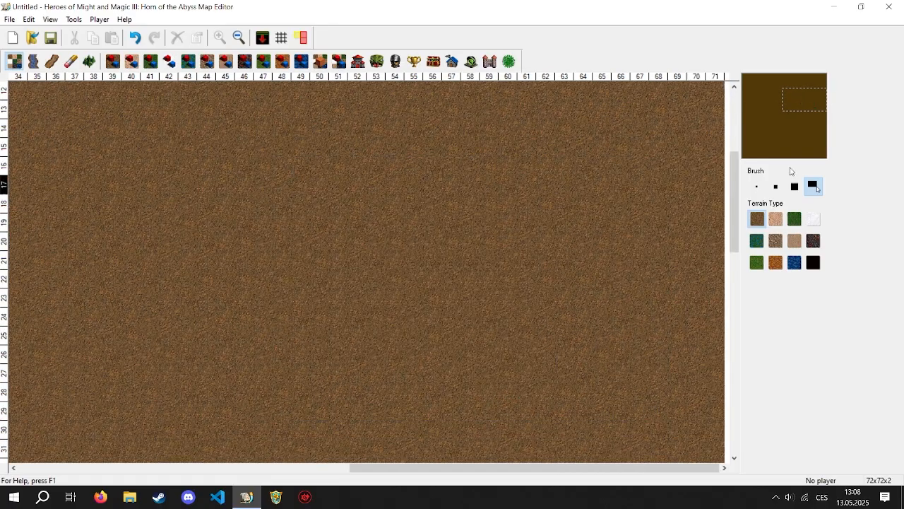
- Place one small Oak Trees object and one larger Oak Trees cluster east of it from the dirt obstacles
{"action": "mouse_move", "coordinate": [795, 115]}
{"action": "left_mouse_down"}
{"action": "mouse_move", "coordinate": [758, 118]}
{"action": "mouse_move", "coordinate": [780, 114]}
{"action": "left_mouse_up"}
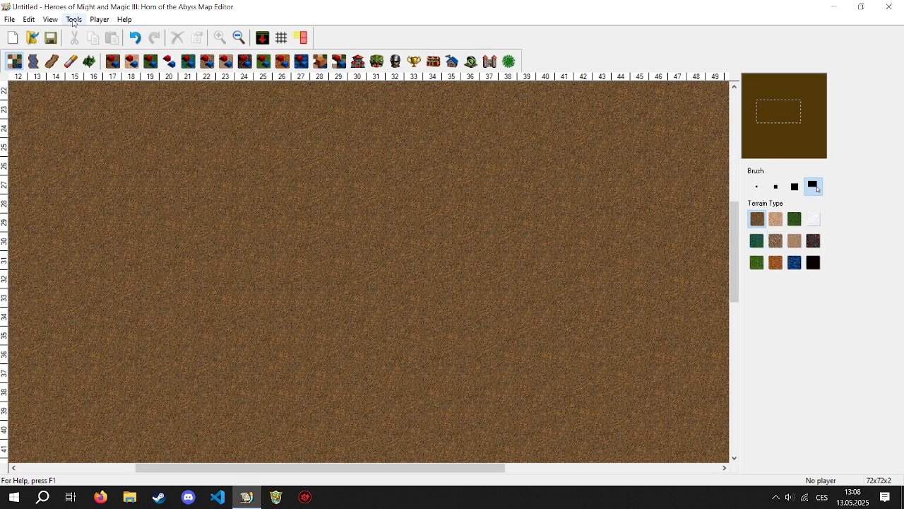
{"action": "left_click", "coordinate": [117, 63]}
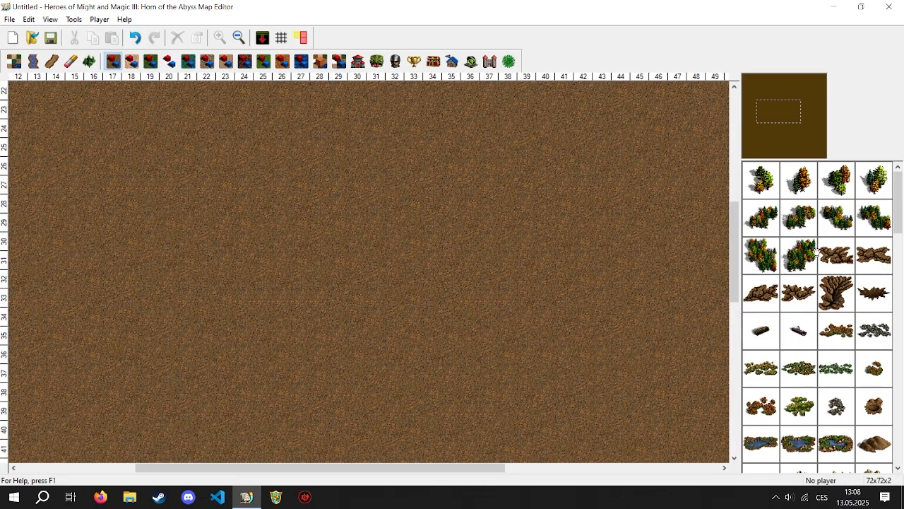
{"action": "left_click_drag", "start_coordinate": [901, 235], "coordinate": [901, 271]}
{"action": "left_click", "coordinate": [798, 258]}
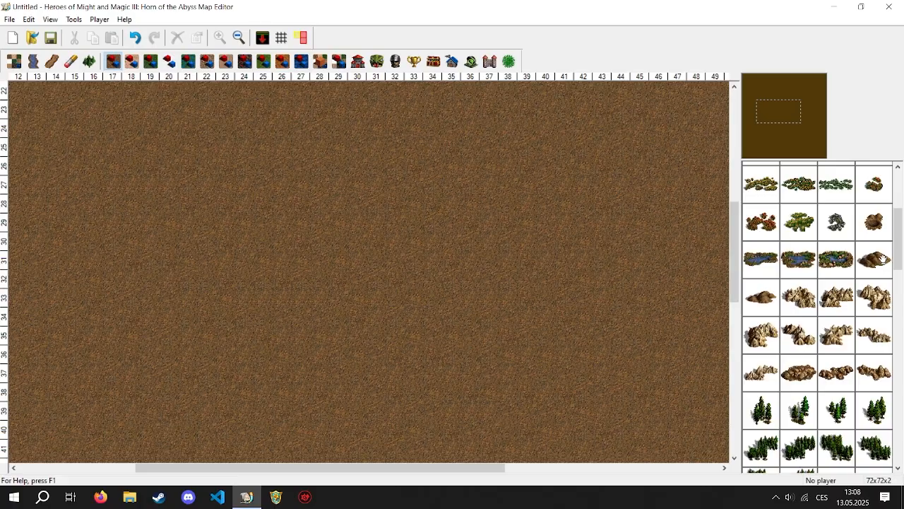
{"action": "left_click_drag", "start_coordinate": [897, 259], "coordinate": [902, 187]}
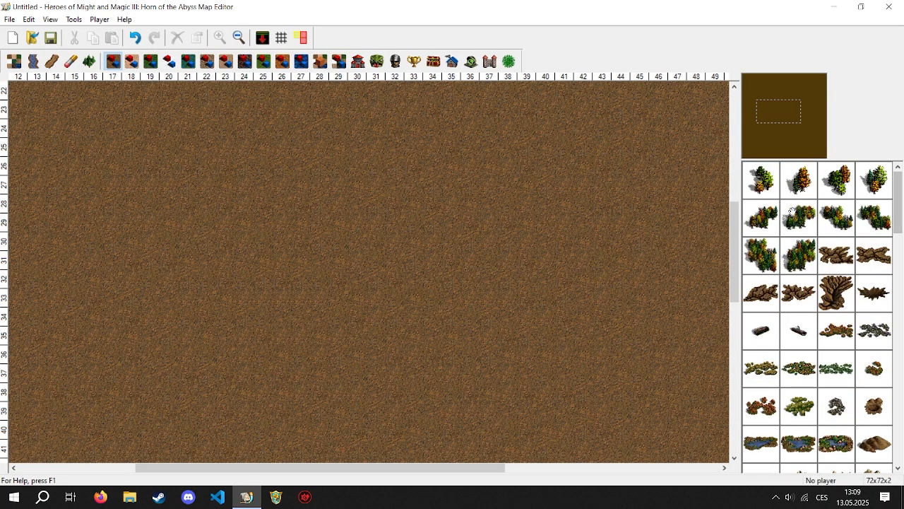
{"action": "left_click", "coordinate": [767, 181]}
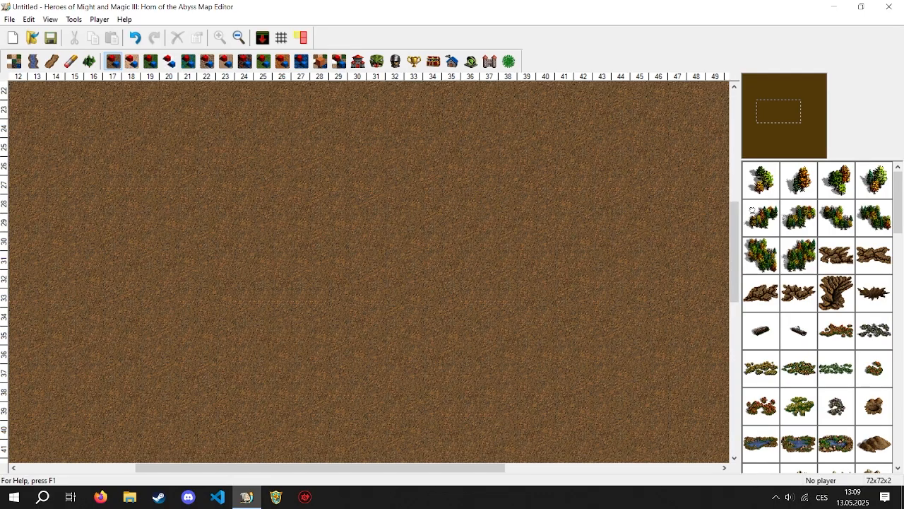
{"action": "left_click", "coordinate": [396, 235]}
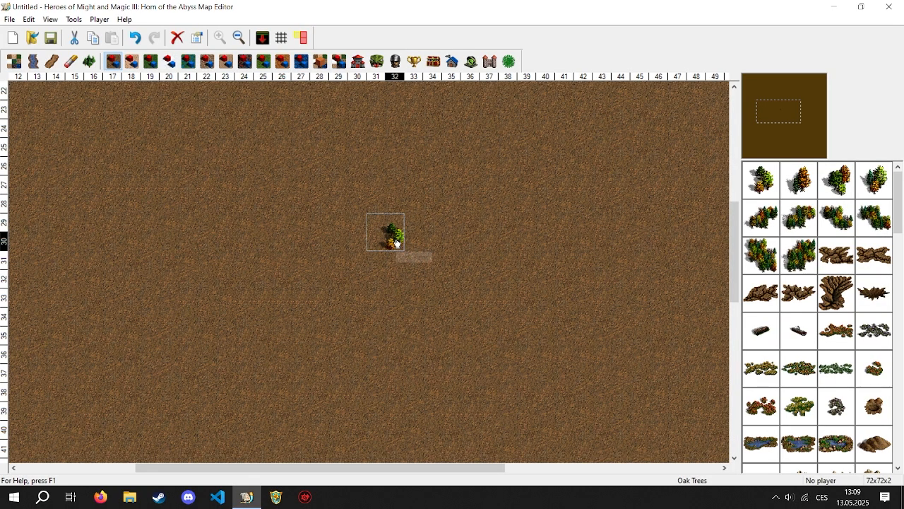
{"action": "left_click", "coordinate": [445, 246]}
{"action": "left_click", "coordinate": [794, 226]}
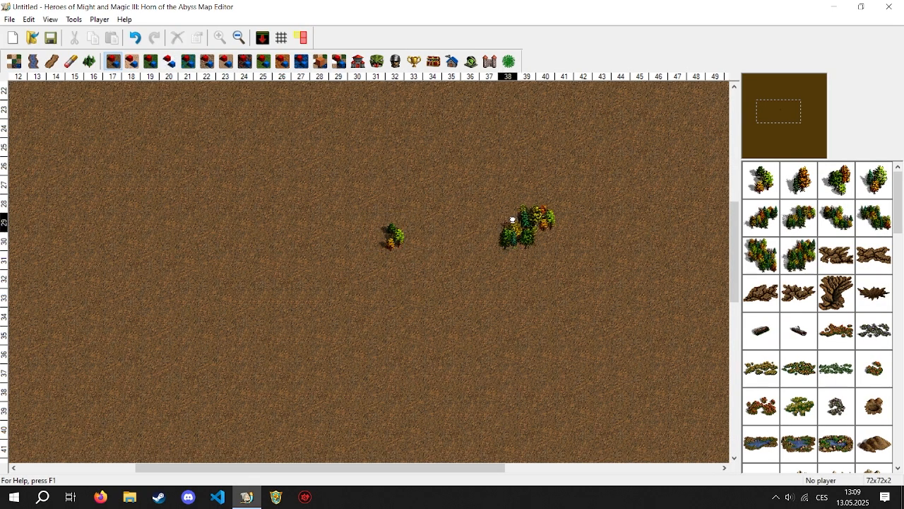
{"action": "left_click", "coordinate": [523, 235]}
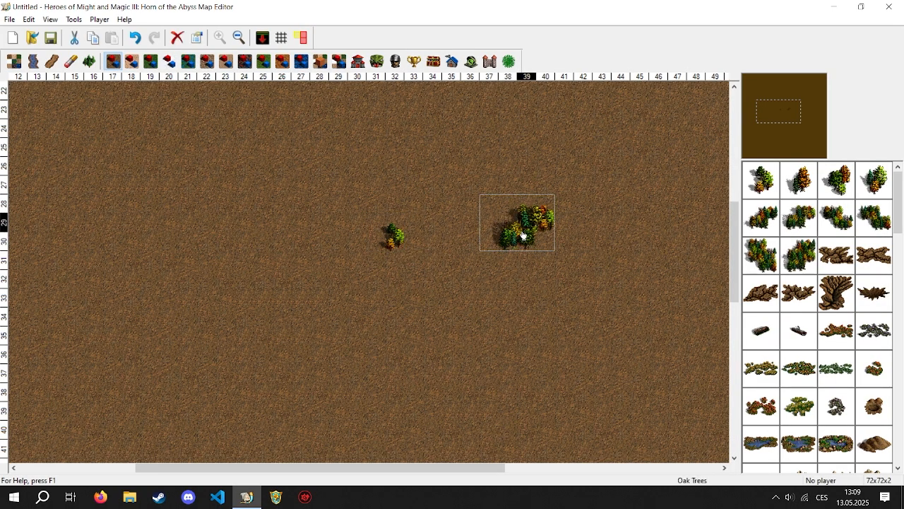
- Copy the larger Oak Trees cluster and paste nine duplicates, positioning them around the small tree and the original cluster
{"action": "key", "text": "ctrl+c"}
{"action": "left_click", "coordinate": [278, 147]}
{"action": "key", "text": "ctrl+v"}
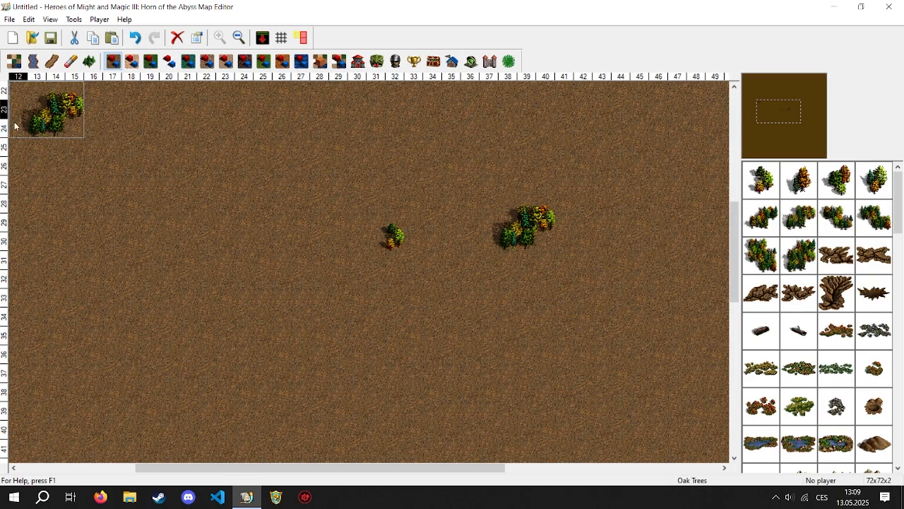
{"action": "left_click_drag", "start_coordinate": [56, 125], "coordinate": [226, 258]}
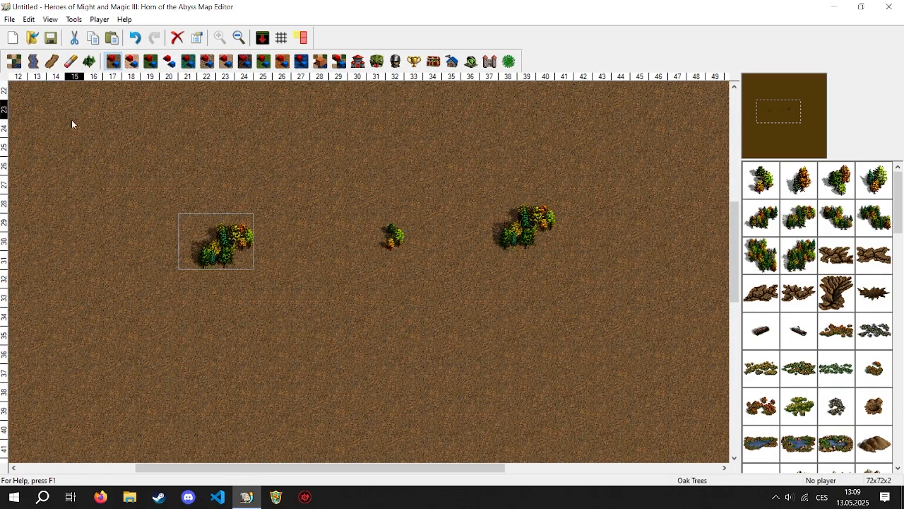
{"action": "left_click_drag", "start_coordinate": [192, 215], "coordinate": [290, 250]}
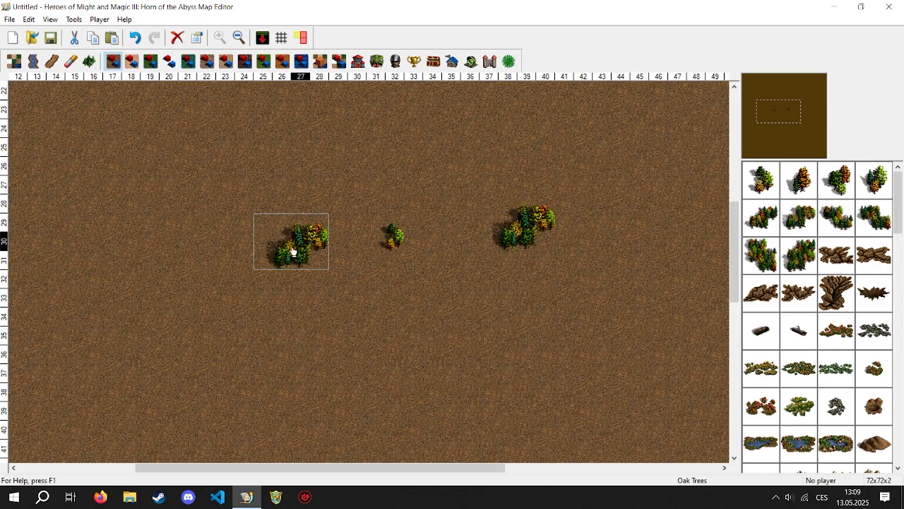
{"action": "left_click_drag", "start_coordinate": [313, 245], "coordinate": [499, 200], "text": "ctrl"}
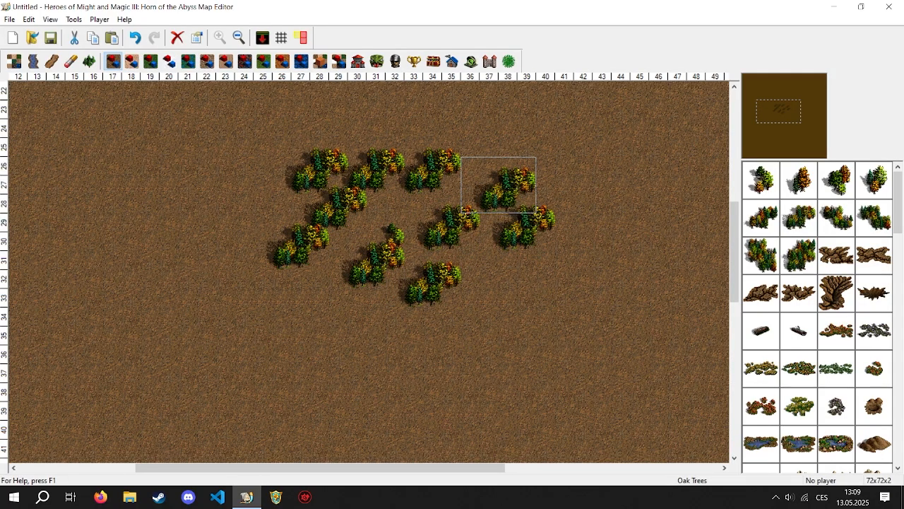
- Erase all the Oak Trees at once with the Eraser's rectangle brush
{"action": "left_click", "coordinate": [71, 60]}
{"action": "left_click_drag", "start_coordinate": [236, 118], "coordinate": [497, 294]}
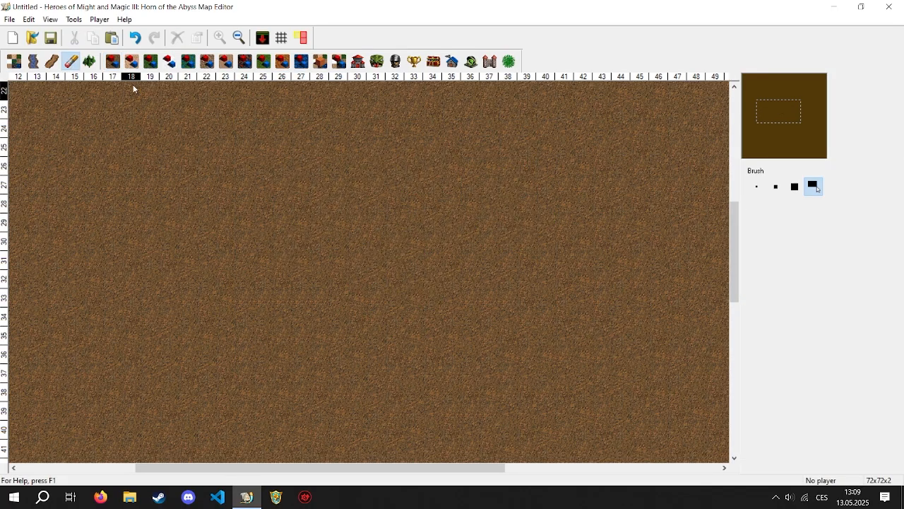
- Place five separate copies of the large diagonal Oak Trees cluster from the dirt obstacles on the empty ground
{"action": "left_click", "coordinate": [113, 61]}
{"action": "left_click", "coordinate": [762, 253]}
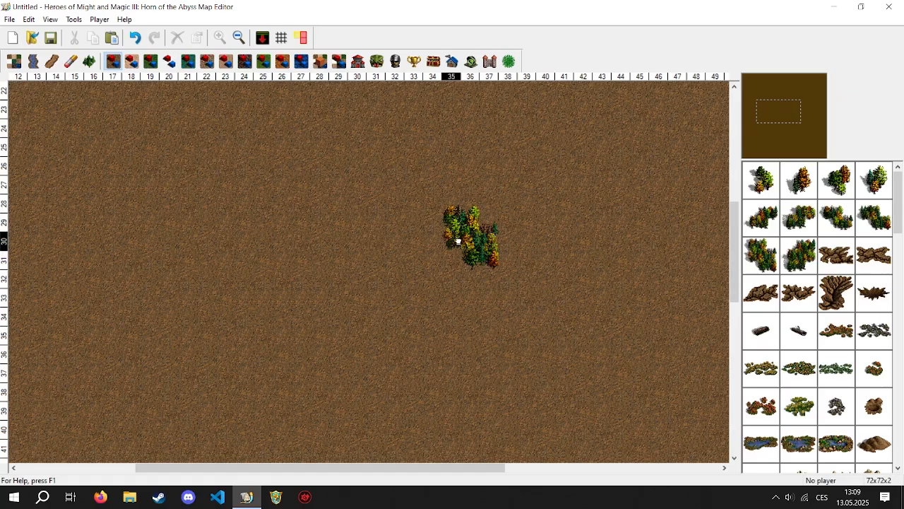
{"action": "left_click", "coordinate": [451, 219]}
{"action": "left_click", "coordinate": [337, 277]}
{"action": "left_click", "coordinate": [332, 218]}
{"action": "left_click", "coordinate": [459, 286]}
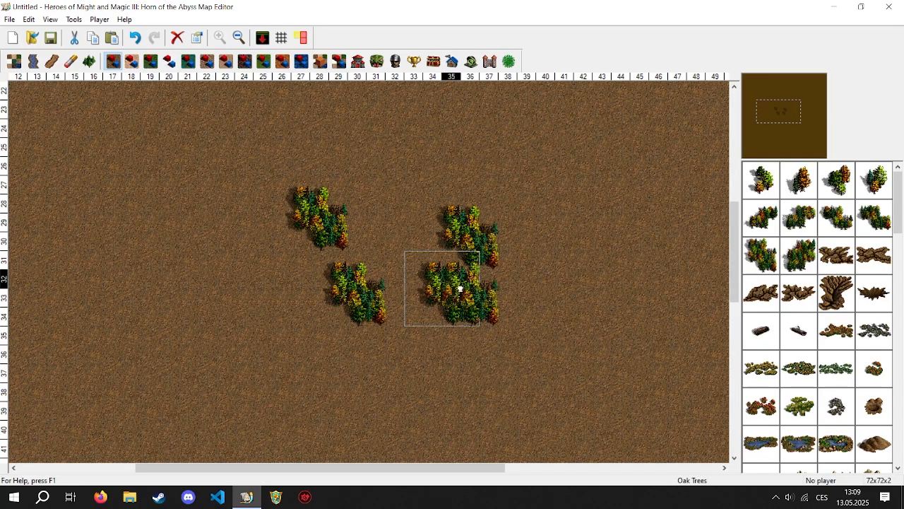
{"action": "left_click", "coordinate": [544, 290]}
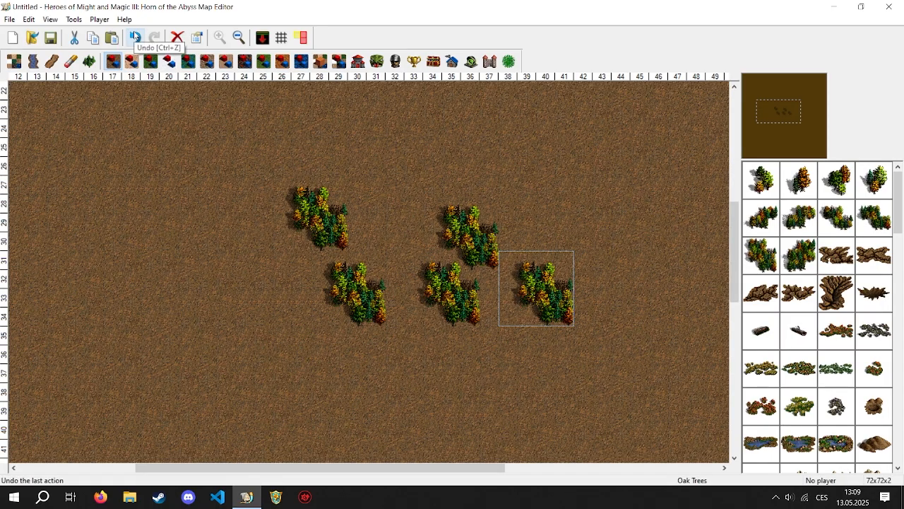
- Undo the last three Oak Trees placements and redo them
{"action": "left_click", "coordinate": [135, 37]}
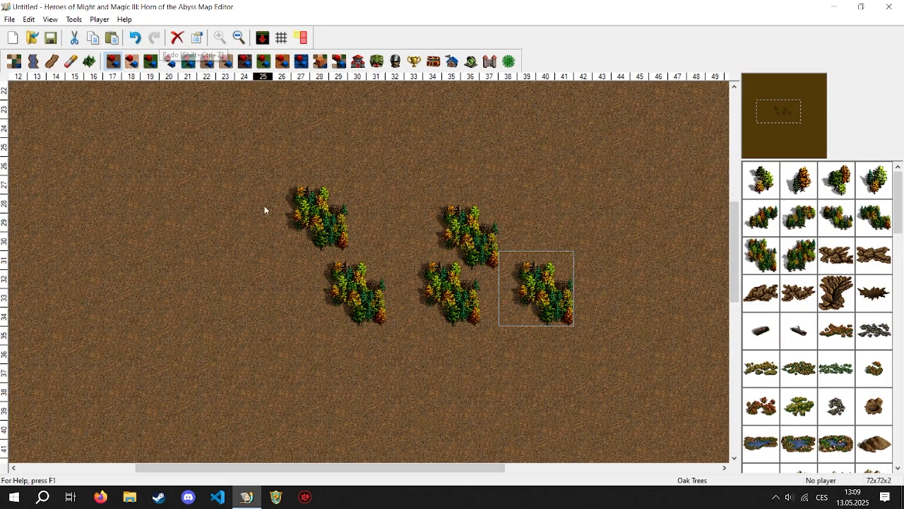
{"action": "key", "text": "ctrl+z"}
{"action": "key", "text": "ctrl+z"}
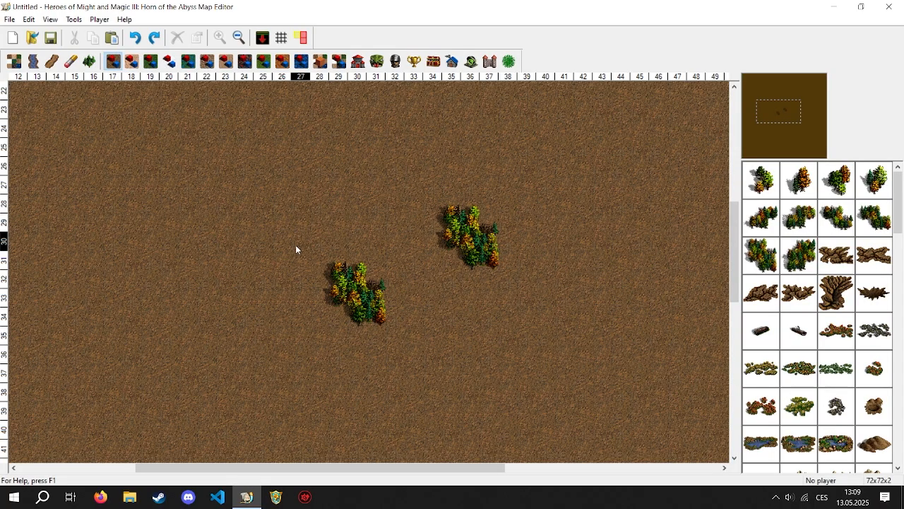
{"action": "key", "text": "ctrl+y"}
{"action": "key", "text": "ctrl+y"}
{"action": "key", "text": "ctrl+y"}
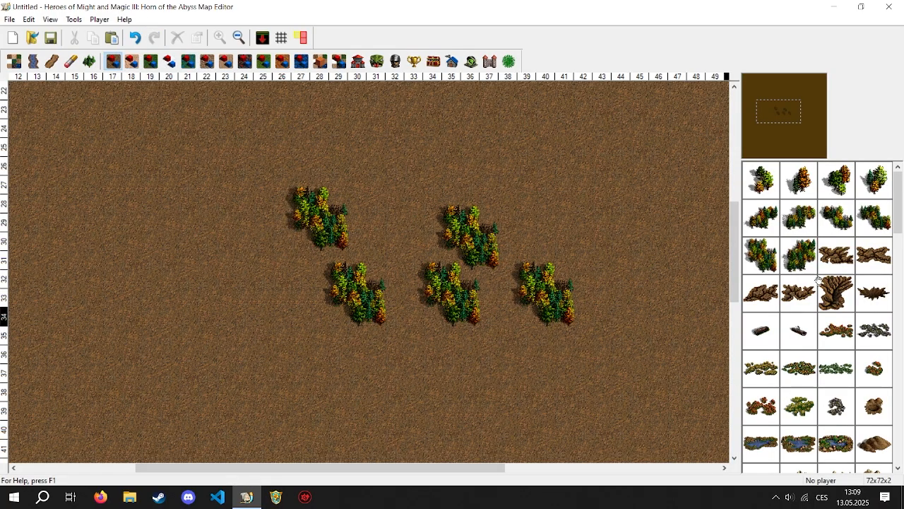
- Undo the placement of all five large Oak Trees clusters
{"action": "key", "text": "ctrl+z"}
{"action": "key", "text": "ctrl+z"}
{"action": "key", "text": "ctrl+z"}
{"action": "key", "text": "ctrl+z"}
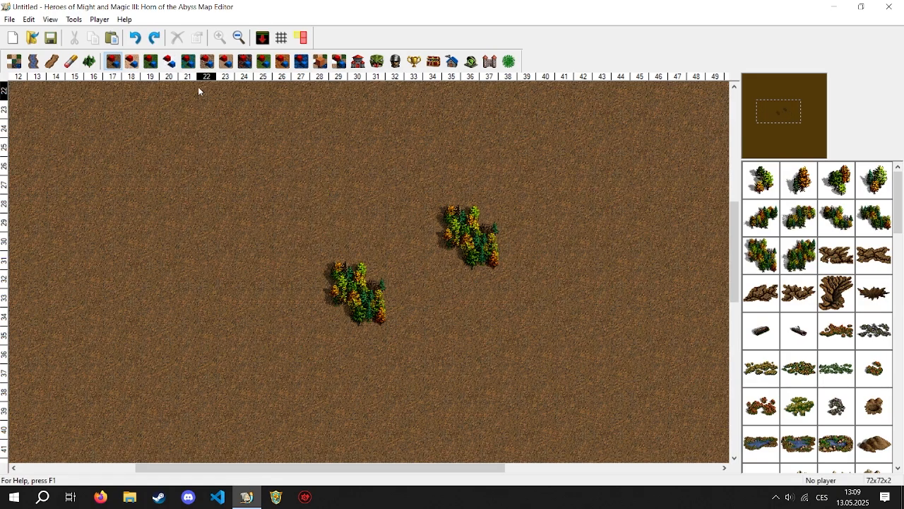
{"action": "key", "text": "ctrl+z"}
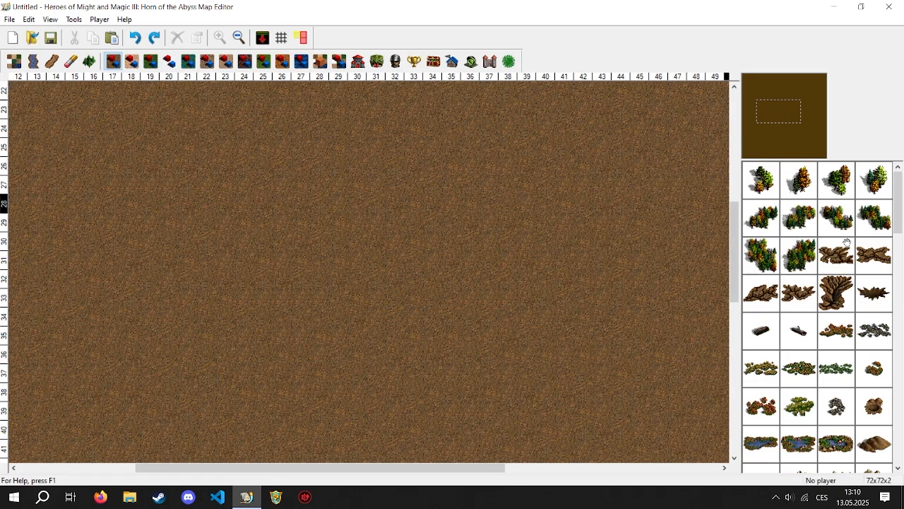
- Place two medium Oak Trees clusters from the dirt obstacles, one south of the other, and delete the southern one
{"action": "left_click", "coordinate": [797, 210]}
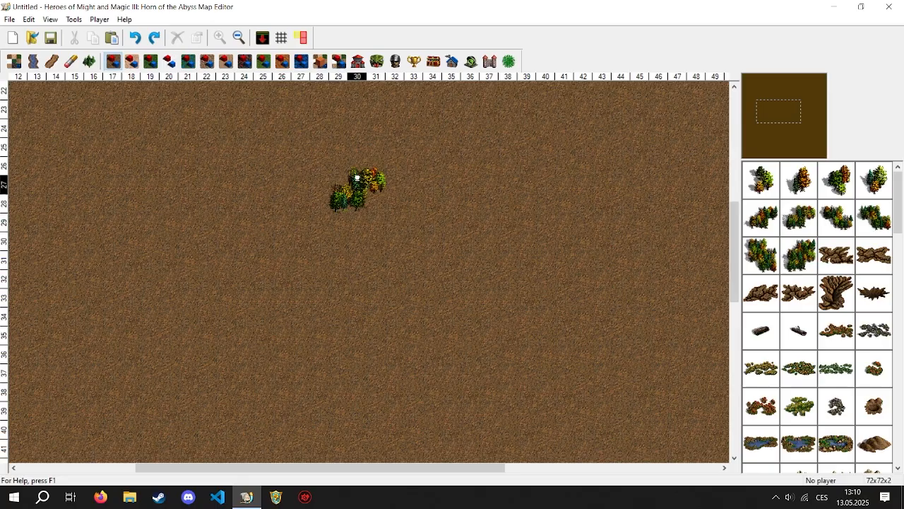
{"action": "left_click", "coordinate": [358, 178]}
{"action": "left_click", "coordinate": [382, 258]}
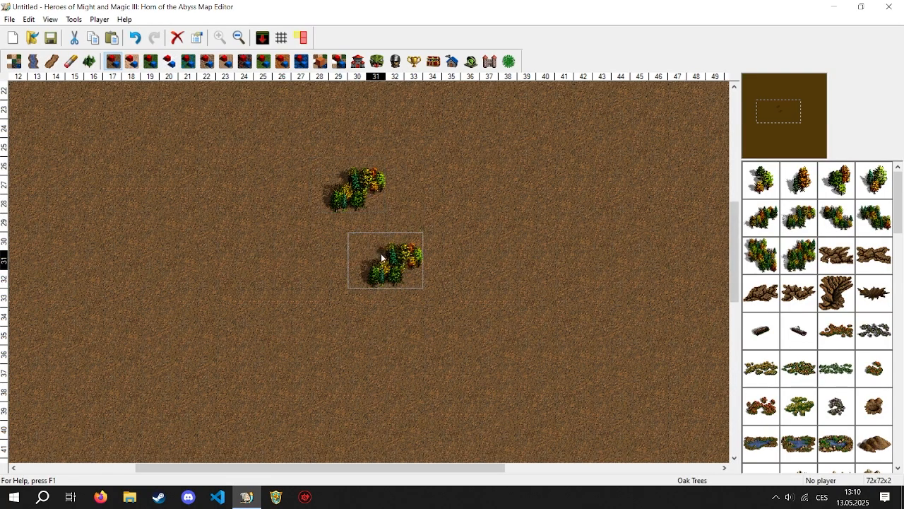
{"action": "key", "text": "Delete"}
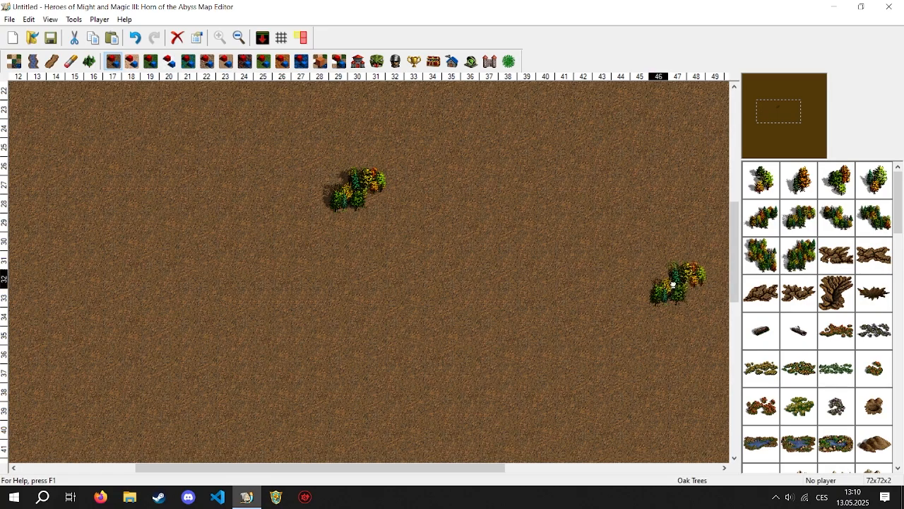
- Remove the remaining Oak Trees cluster from the map
{"action": "mouse_move", "coordinate": [341, 468]}
{"action": "left_mouse_down"}
{"action": "mouse_move", "coordinate": [457, 468]}
{"action": "mouse_move", "coordinate": [327, 467]}
{"action": "left_mouse_up"}
{"action": "left_click_drag", "start_coordinate": [302, 188], "coordinate": [809, 271]}
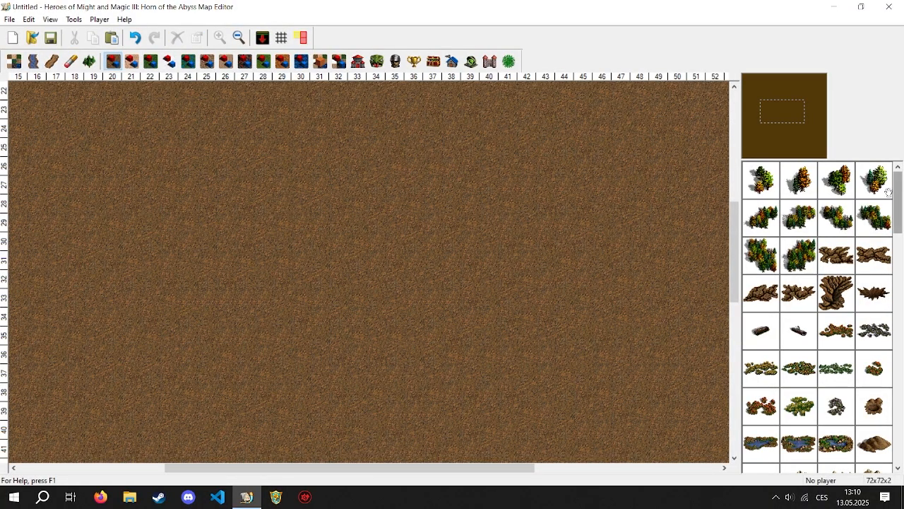
- Place a Gold Mine from the dirt objects on the empty ground and a sand-terrain Gold Mine east of it
{"action": "left_click_drag", "start_coordinate": [897, 204], "coordinate": [894, 436]}
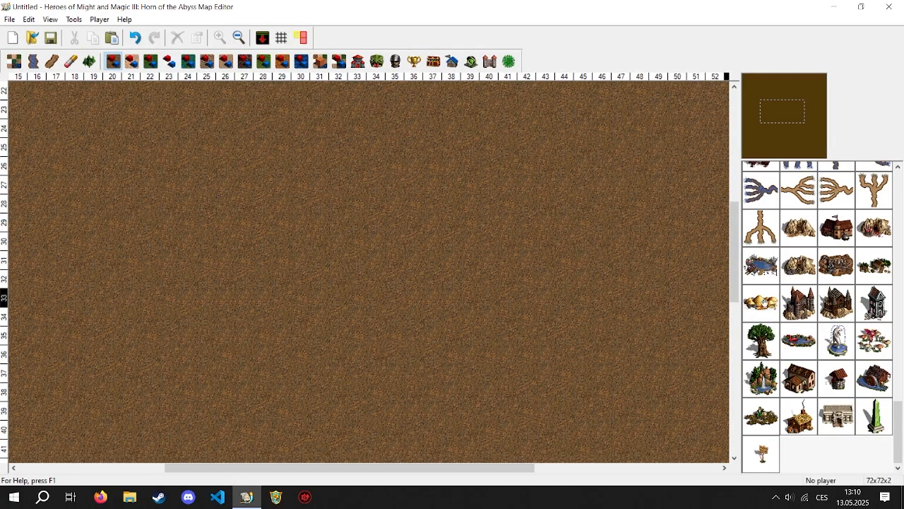
{"action": "mouse_move", "coordinate": [799, 265]}
{"action": "left_mouse_down"}
{"action": "mouse_move", "coordinate": [404, 204]}
{"action": "mouse_move", "coordinate": [763, 247]}
{"action": "mouse_move", "coordinate": [799, 263]}
{"action": "left_mouse_up"}
{"action": "left_click_drag", "start_coordinate": [798, 263], "coordinate": [212, 194]}
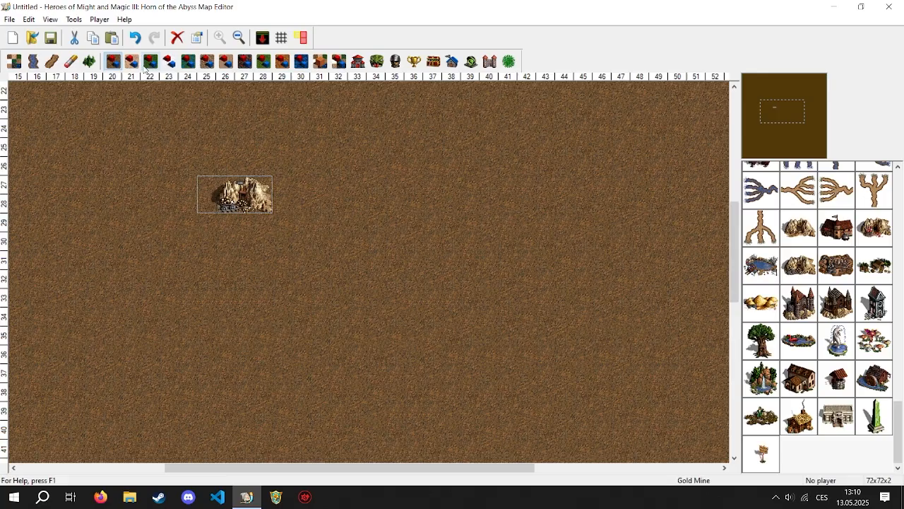
{"action": "left_click", "coordinate": [132, 61]}
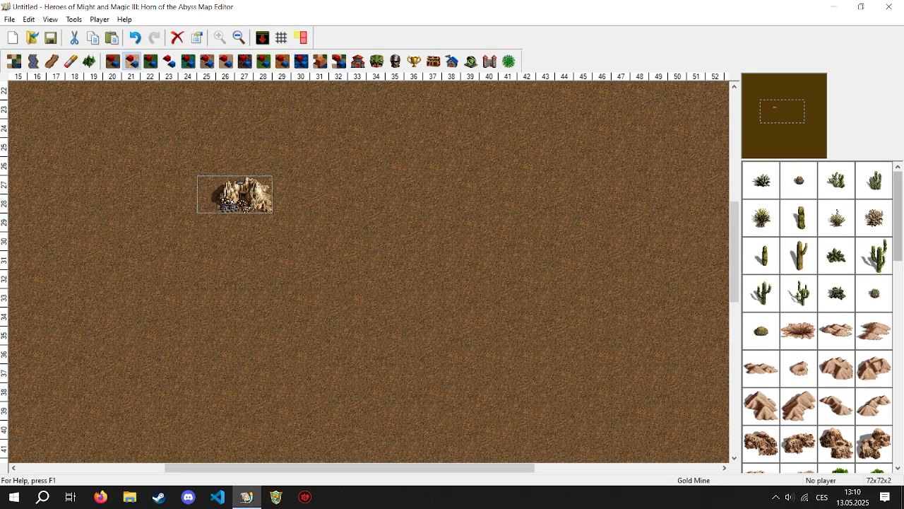
{"action": "left_click_drag", "start_coordinate": [898, 226], "coordinate": [897, 465]}
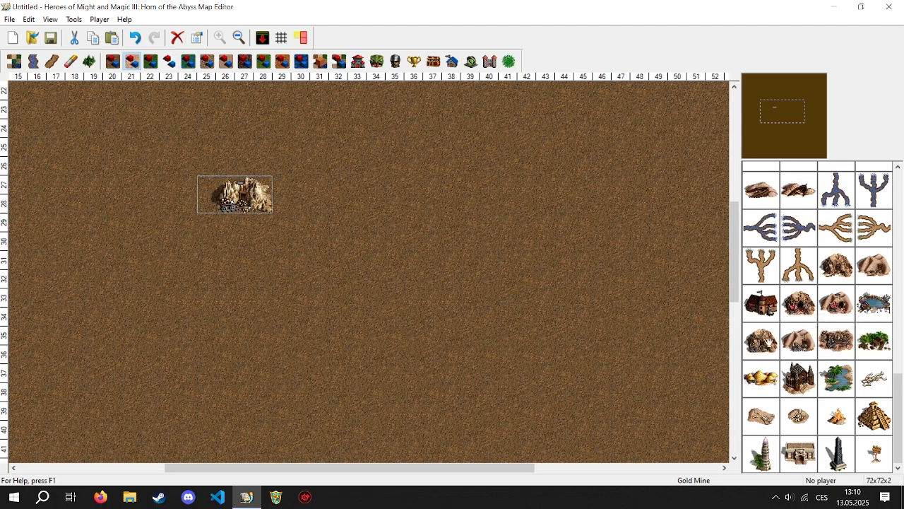
{"action": "left_click_drag", "start_coordinate": [767, 340], "coordinate": [331, 187]}
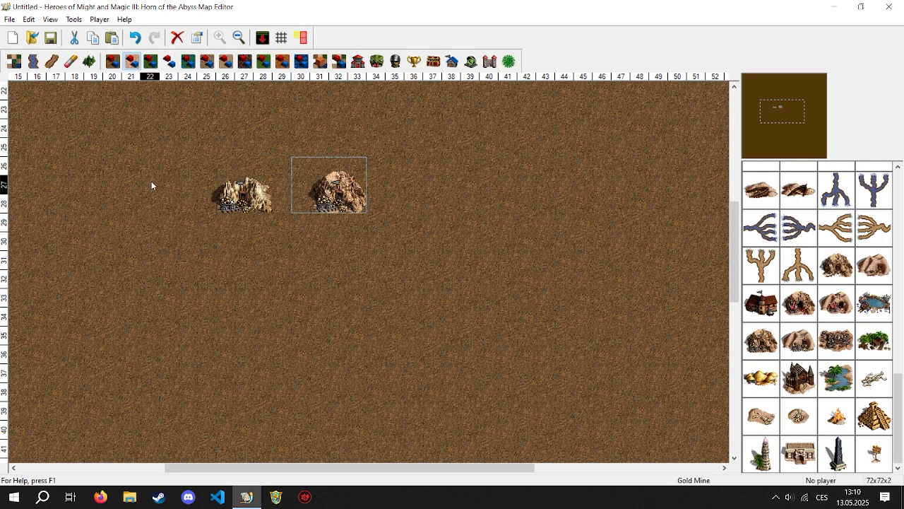
- Delete both Gold Mines from the map
{"action": "key", "text": "Delete"}
{"action": "left_click", "coordinate": [260, 200]}
{"action": "key", "text": "Delete"}
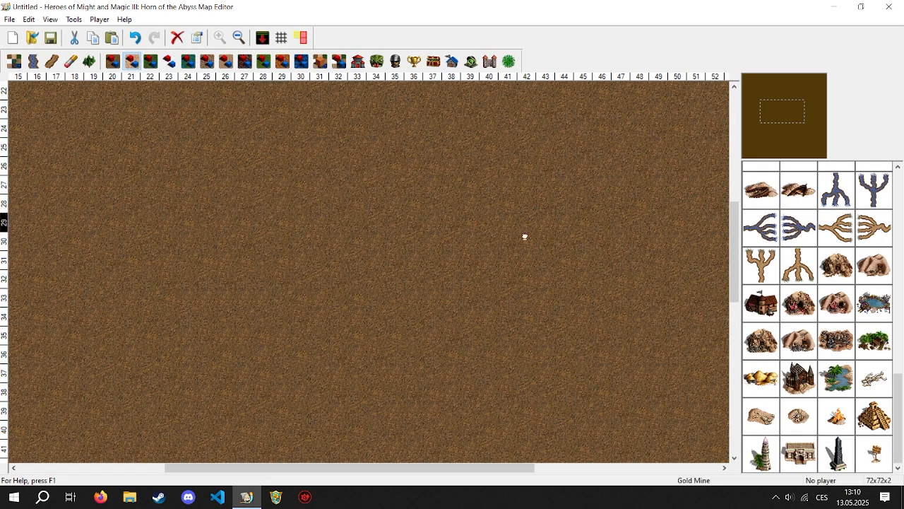
- Place the green Obelisk from the dirt objects on the empty ground around column 36, row 30
{"action": "left_click", "coordinate": [112, 64]}
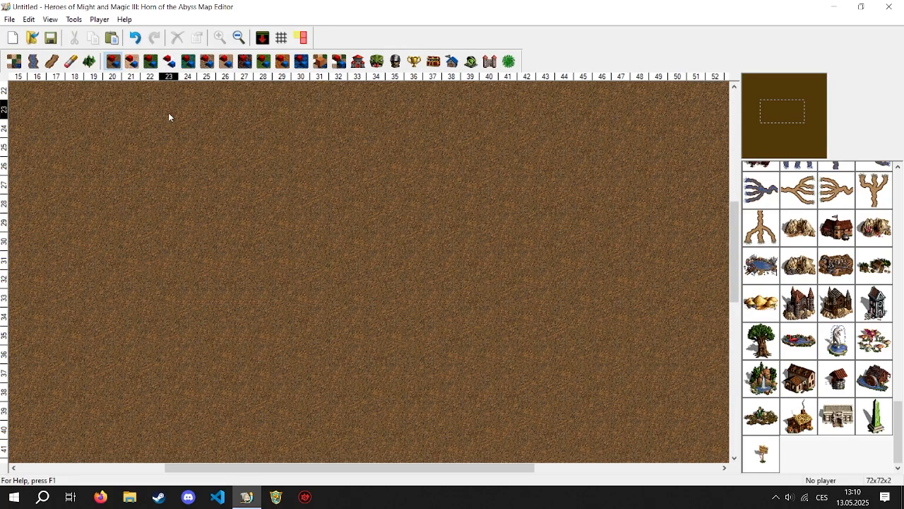
{"action": "left_click", "coordinate": [135, 64]}
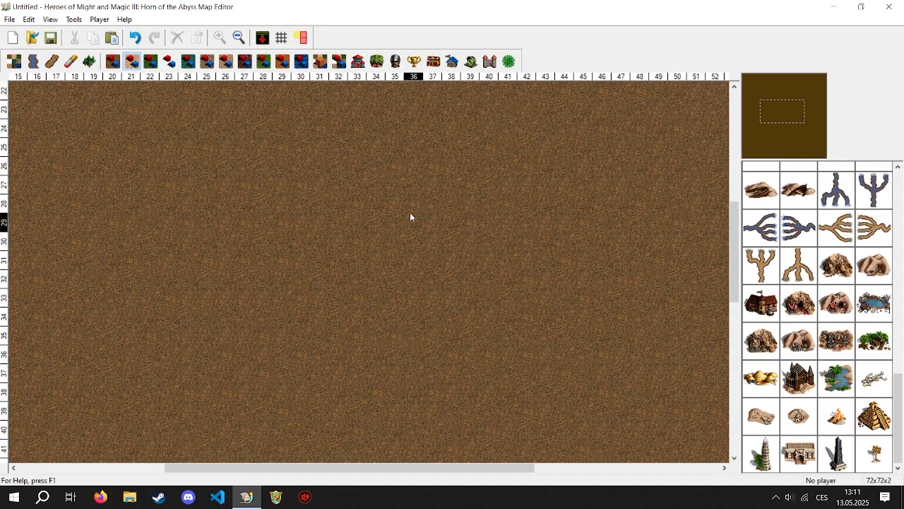
{"action": "left_click", "coordinate": [113, 59]}
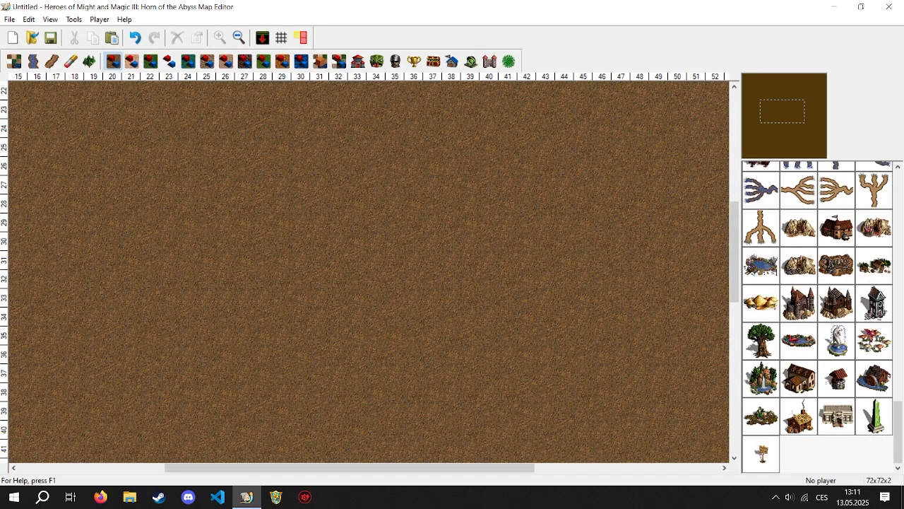
{"action": "left_click", "coordinate": [875, 416]}
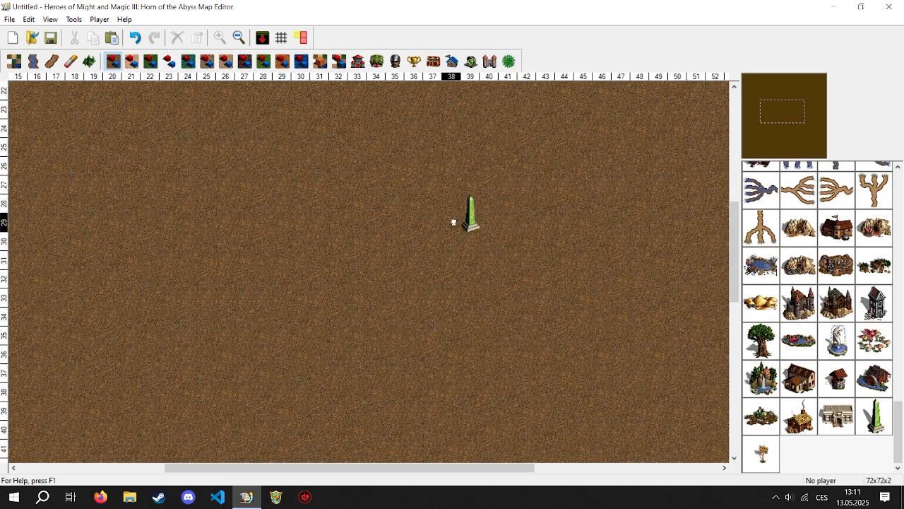
{"action": "left_click", "coordinate": [413, 240]}
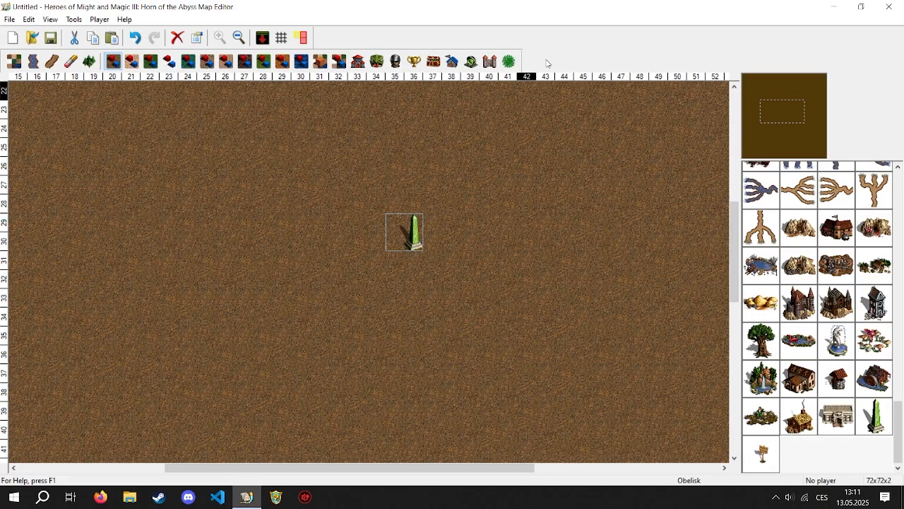
{"action": "left_click", "coordinate": [489, 62]}
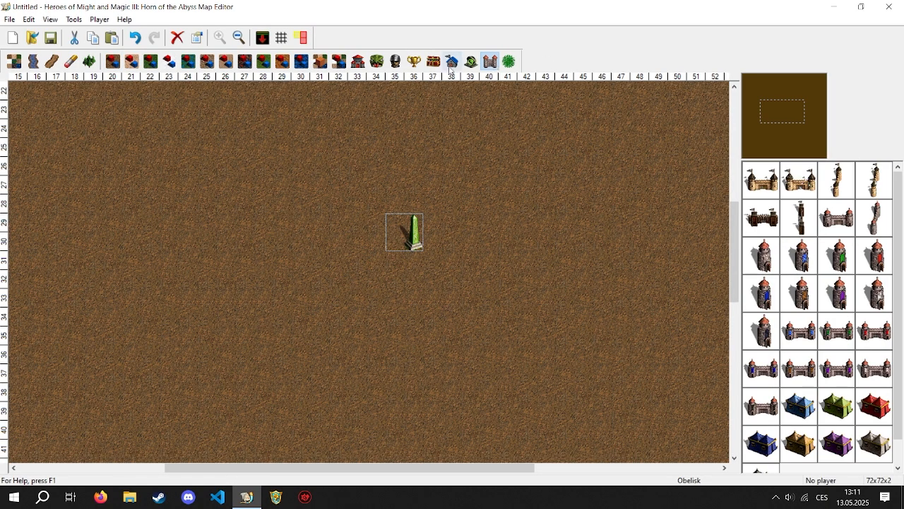
{"action": "left_click", "coordinate": [470, 61]}
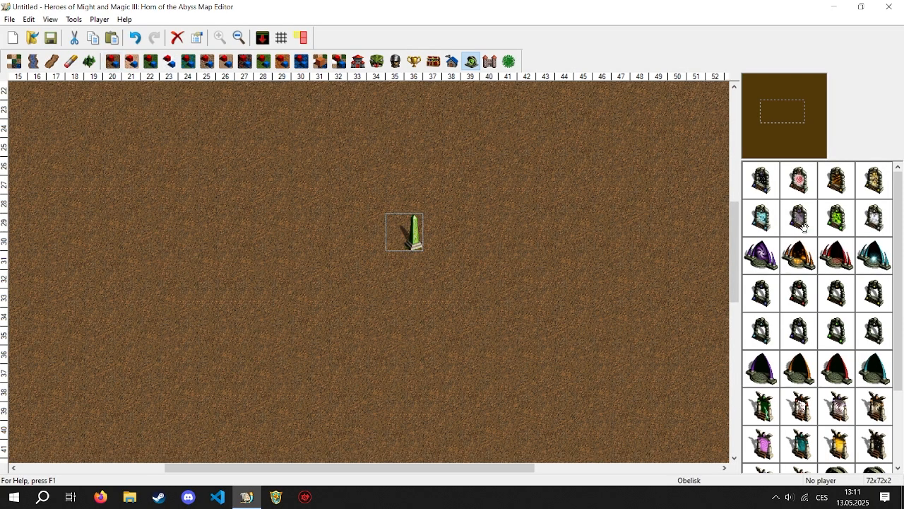
{"action": "left_click", "coordinate": [112, 61]}
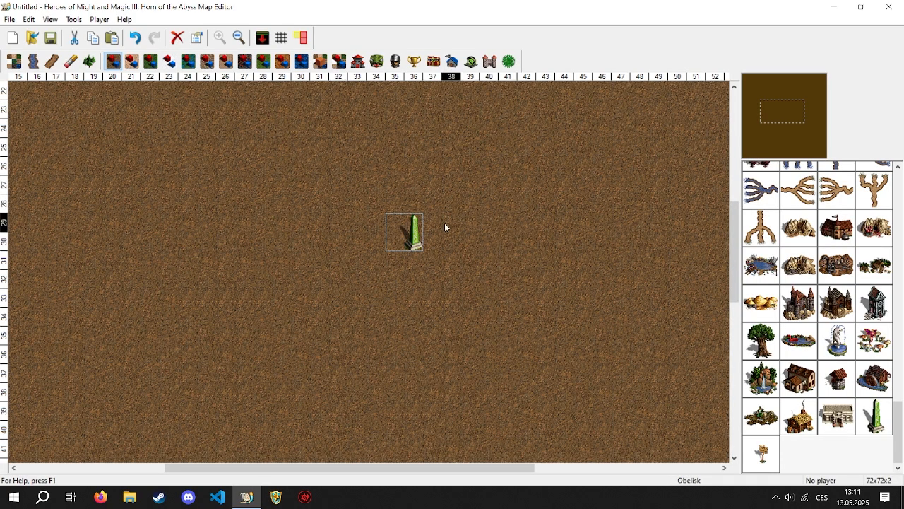
- Move the Obelisk to three different spots on the dirt and delete it
{"action": "left_click_drag", "start_coordinate": [416, 243], "coordinate": [376, 278]}
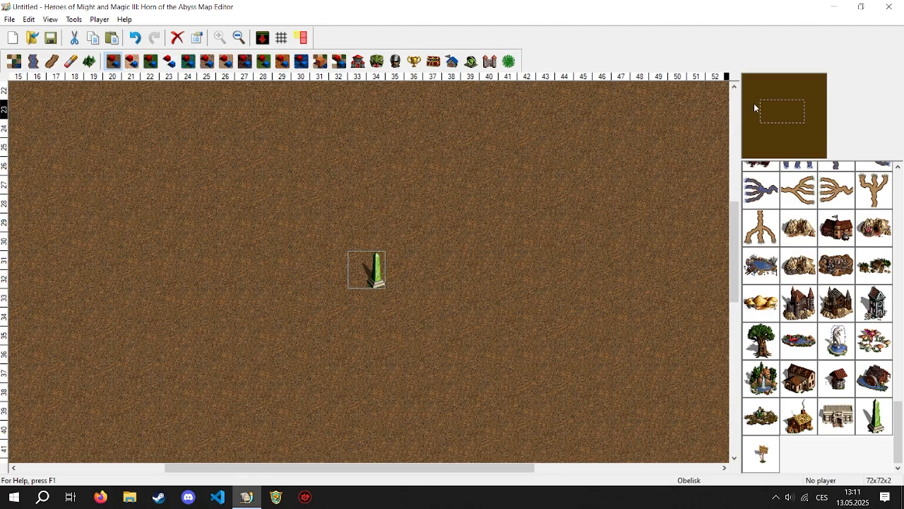
{"action": "mouse_move", "coordinate": [772, 97]}
{"action": "left_mouse_down"}
{"action": "mouse_move", "coordinate": [788, 93]}
{"action": "mouse_move", "coordinate": [782, 106]}
{"action": "left_mouse_up"}
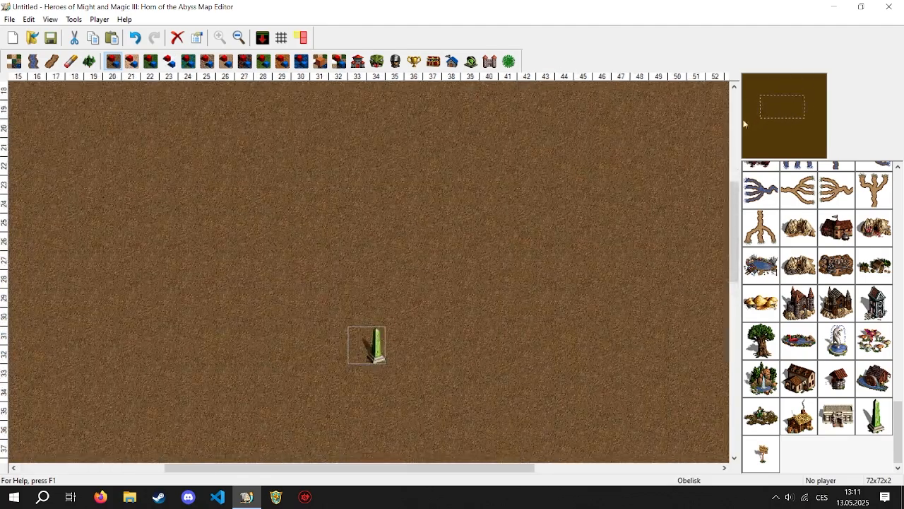
{"action": "left_click_drag", "start_coordinate": [377, 360], "coordinate": [411, 259]}
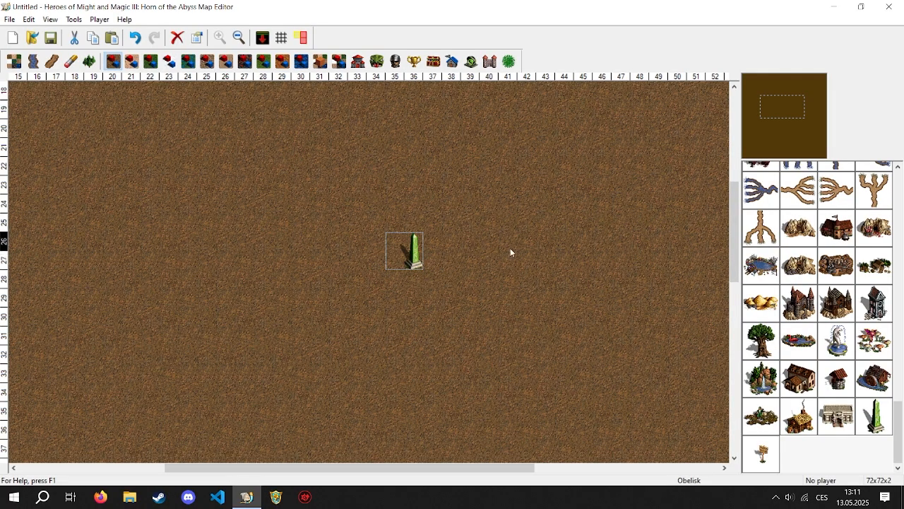
{"action": "left_click_drag", "start_coordinate": [760, 104], "coordinate": [783, 113]}
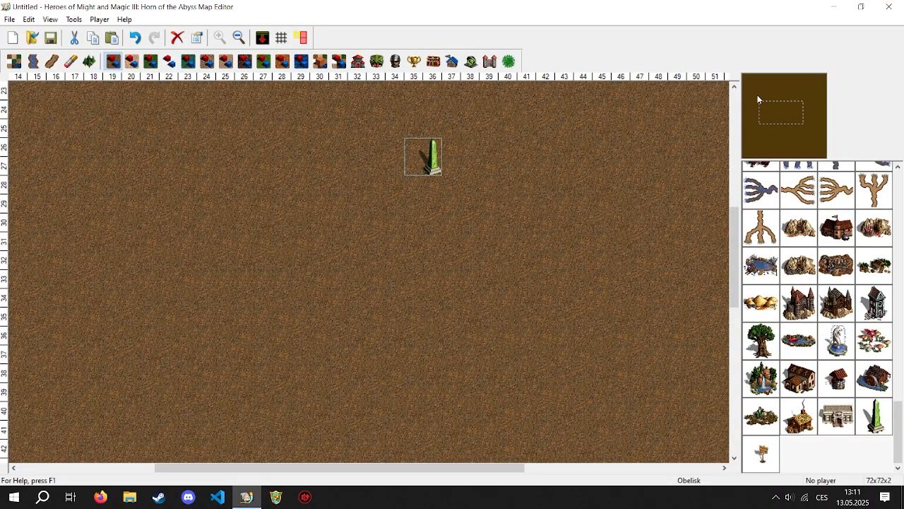
{"action": "left_click_drag", "start_coordinate": [757, 95], "coordinate": [784, 114]}
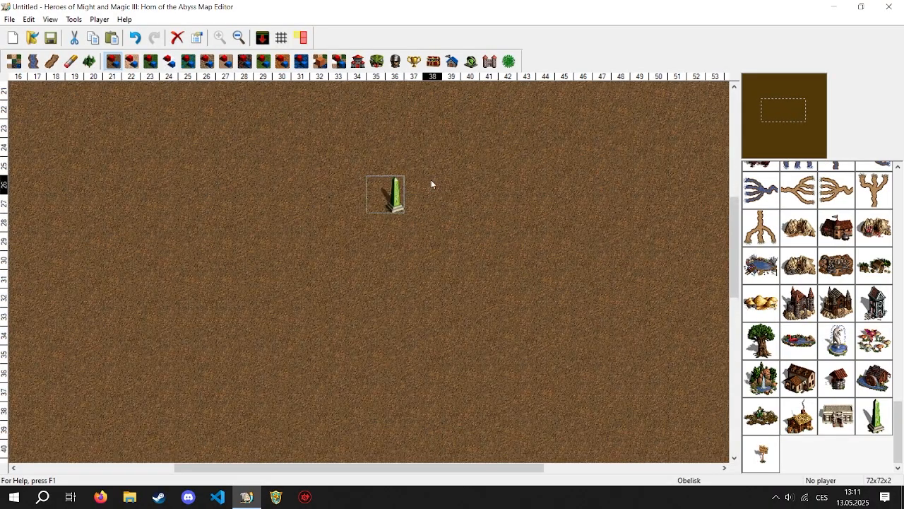
{"action": "left_click_drag", "start_coordinate": [383, 198], "coordinate": [344, 240]}
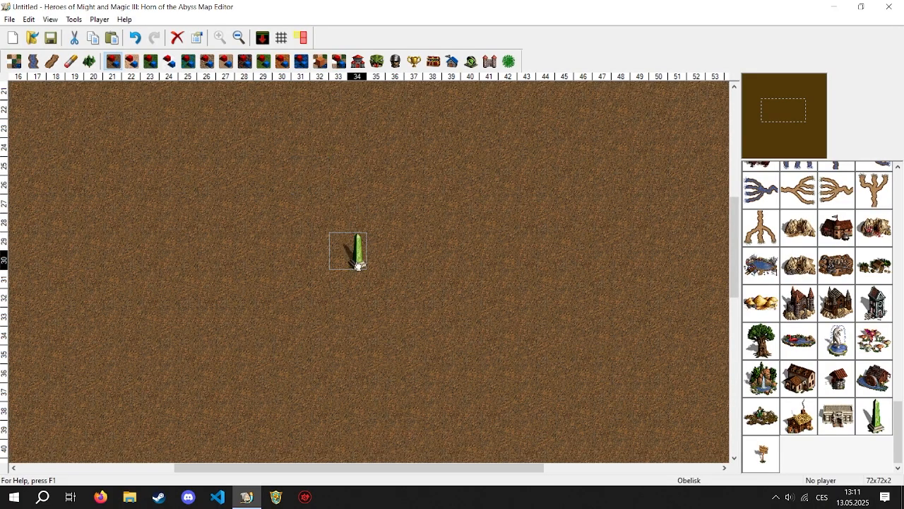
{"action": "key", "text": "Delete"}
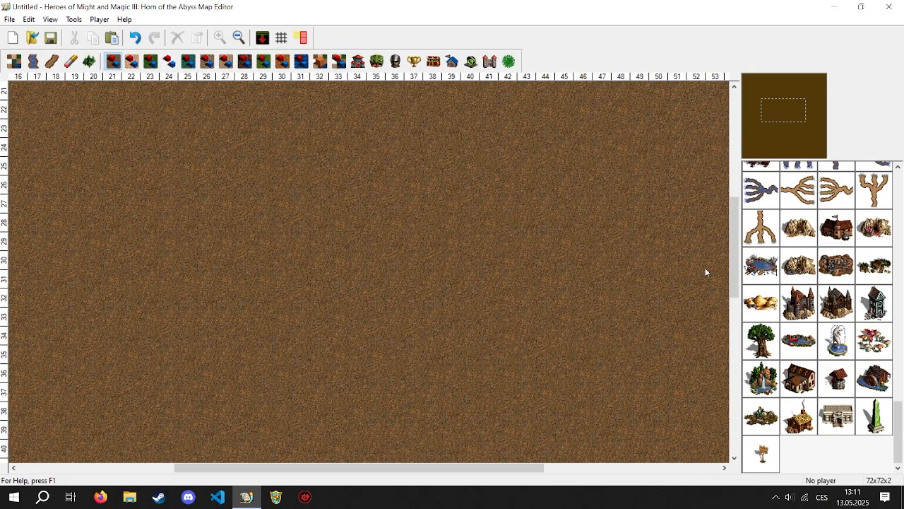
- Look through the grass objects and the swamp objects to the end of each list
{"action": "left_click", "coordinate": [146, 62]}
{"action": "left_click_drag", "start_coordinate": [897, 197], "coordinate": [890, 462]}
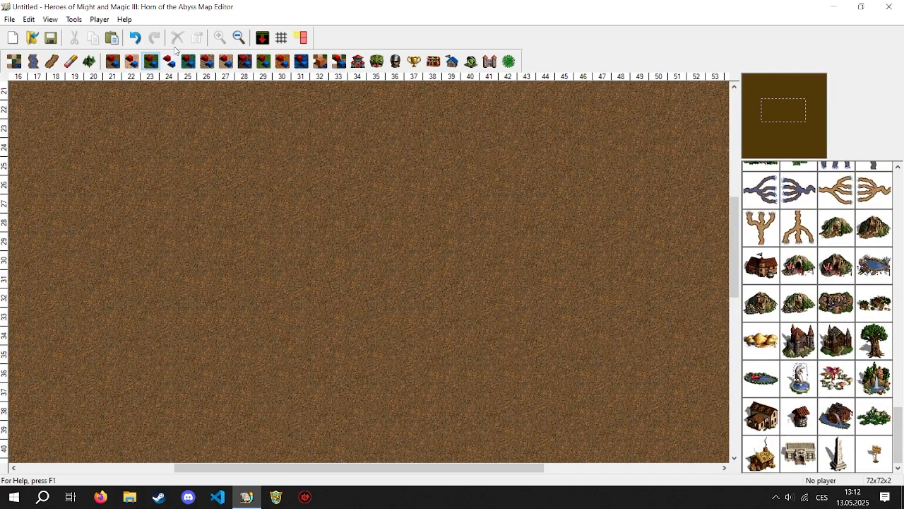
{"action": "left_click", "coordinate": [191, 62]}
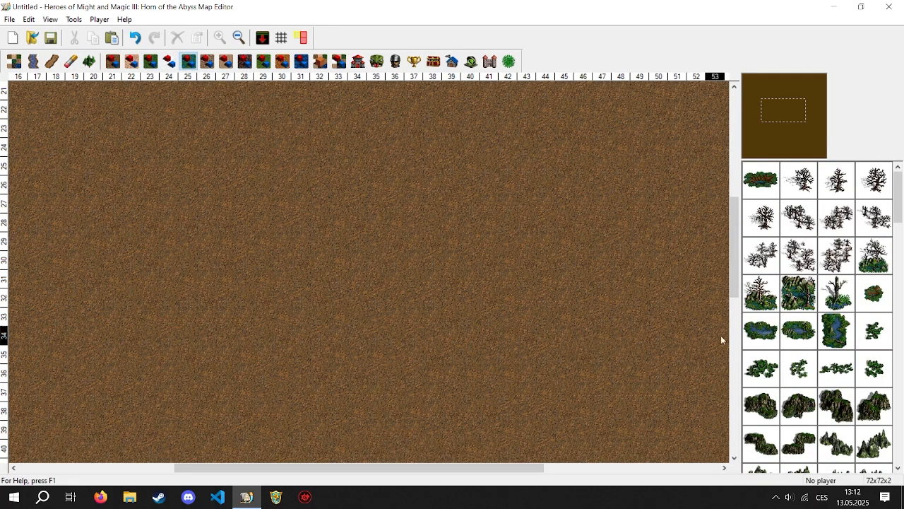
{"action": "left_click_drag", "start_coordinate": [896, 210], "coordinate": [897, 456]}
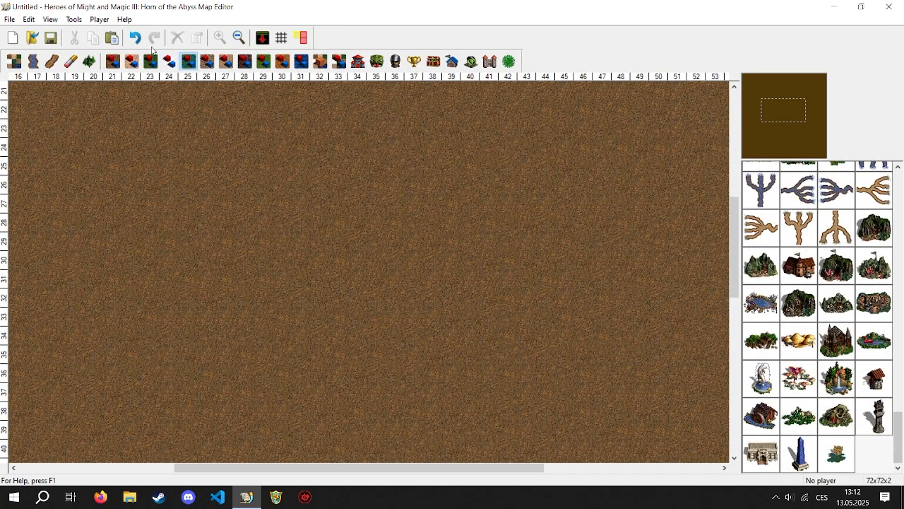
- Place a Reef and a pointed Rock formation southwest of it, both from the water objects, near the map's northern edge
{"action": "left_click", "coordinate": [300, 63]}
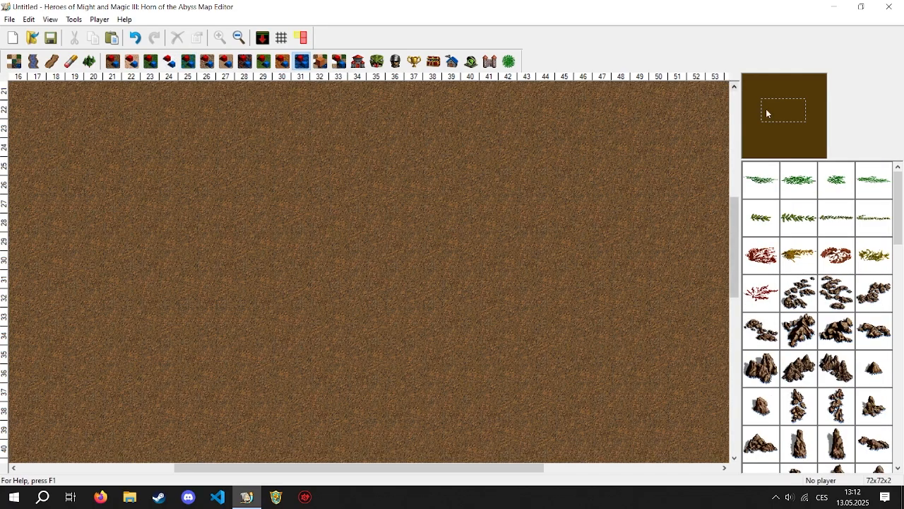
{"action": "left_click", "coordinate": [781, 81]}
{"action": "left_click_drag", "start_coordinate": [895, 234], "coordinate": [899, 216]}
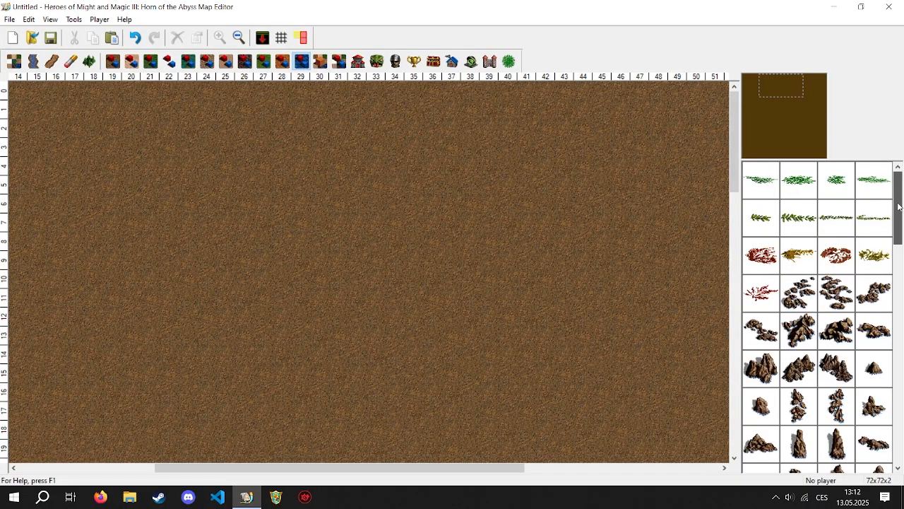
{"action": "left_click", "coordinate": [841, 283]}
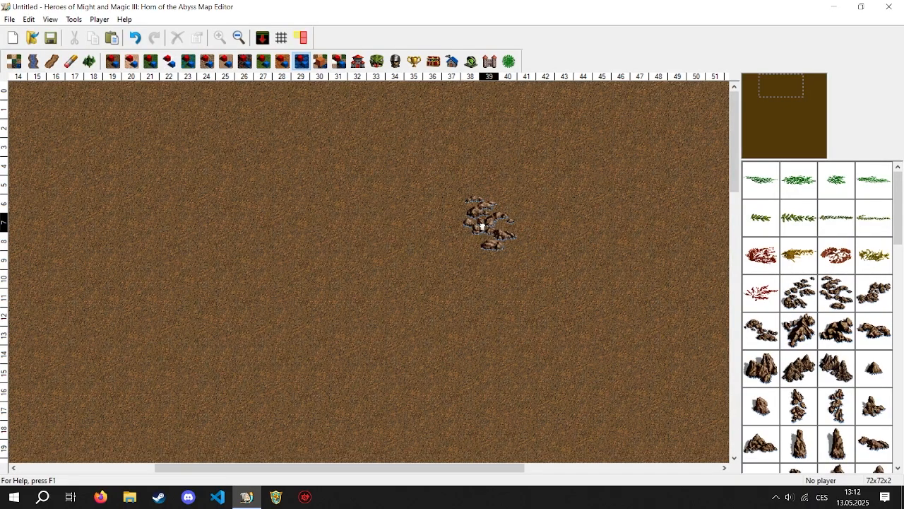
{"action": "left_click", "coordinate": [456, 226]}
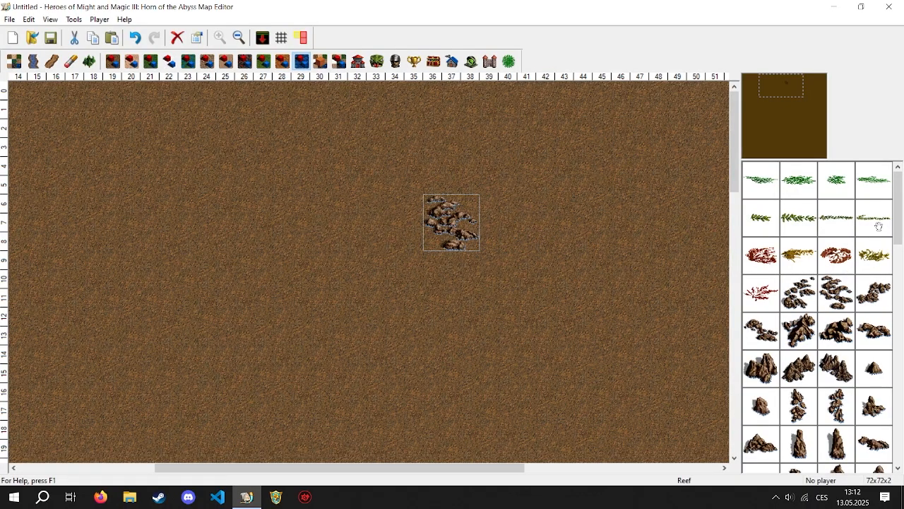
{"action": "left_click_drag", "start_coordinate": [898, 216], "coordinate": [897, 274]}
{"action": "left_click", "coordinate": [801, 270]}
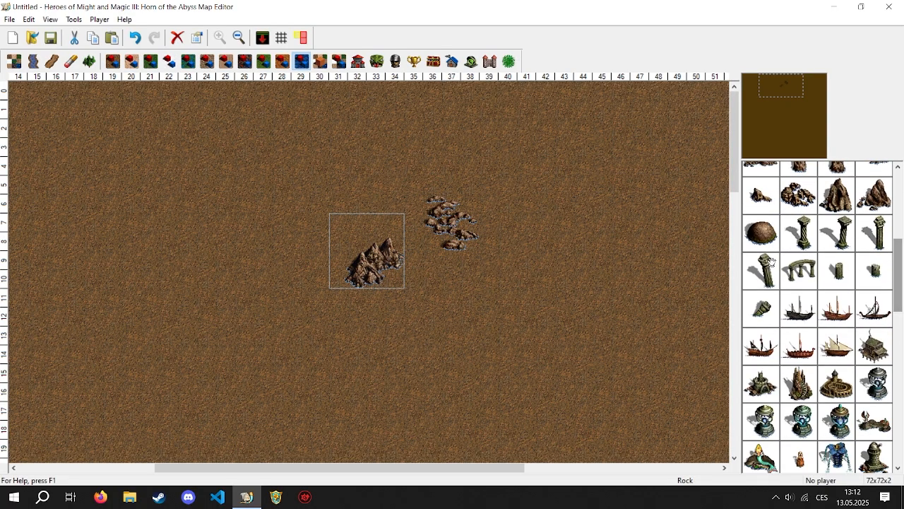
- Place the ruined column arch northeast of the Reef and a piece of Rubble southeast of it
{"action": "left_click", "coordinate": [797, 270]}
{"action": "left_click", "coordinate": [488, 212]}
{"action": "left_click", "coordinate": [762, 308]}
{"action": "left_click", "coordinate": [510, 275]}
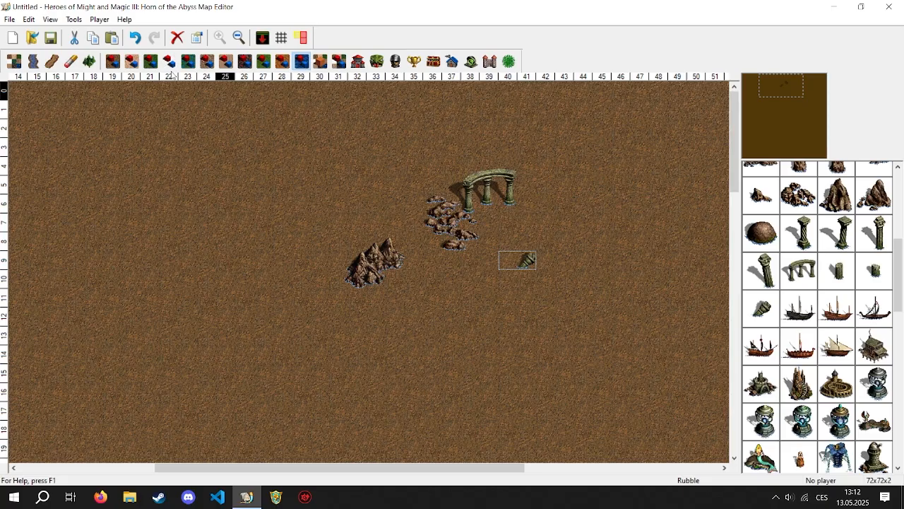
- Fill a rectangle of about 14 by 13 tiles west of the rocks with water terrain
{"action": "left_click", "coordinate": [14, 61]}
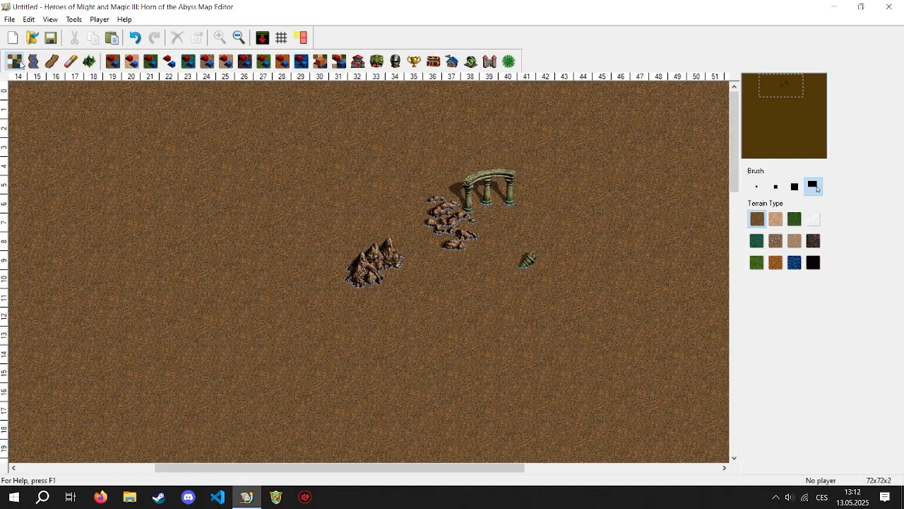
{"action": "left_click_drag", "start_coordinate": [75, 148], "coordinate": [318, 371]}
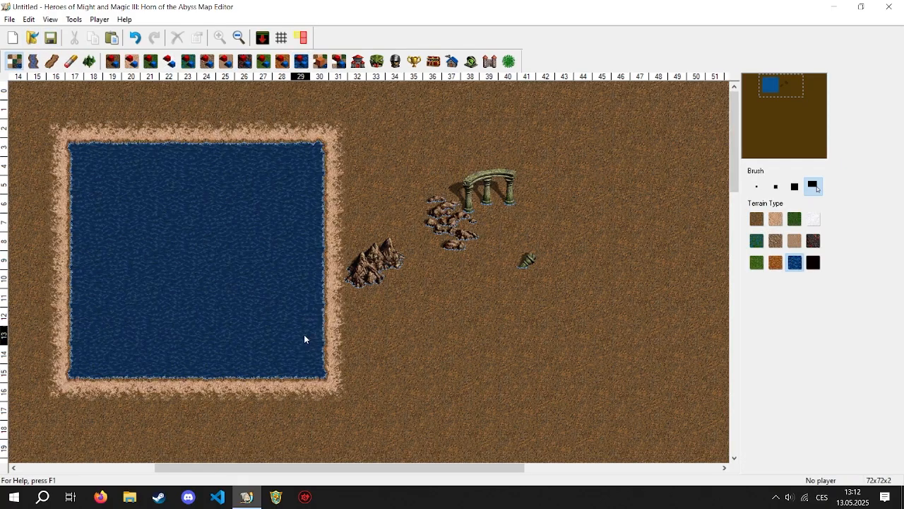
- Place a white-sailed Boat from the water objects in the northwestern part of the water and delete it
{"action": "left_click", "coordinate": [301, 61]}
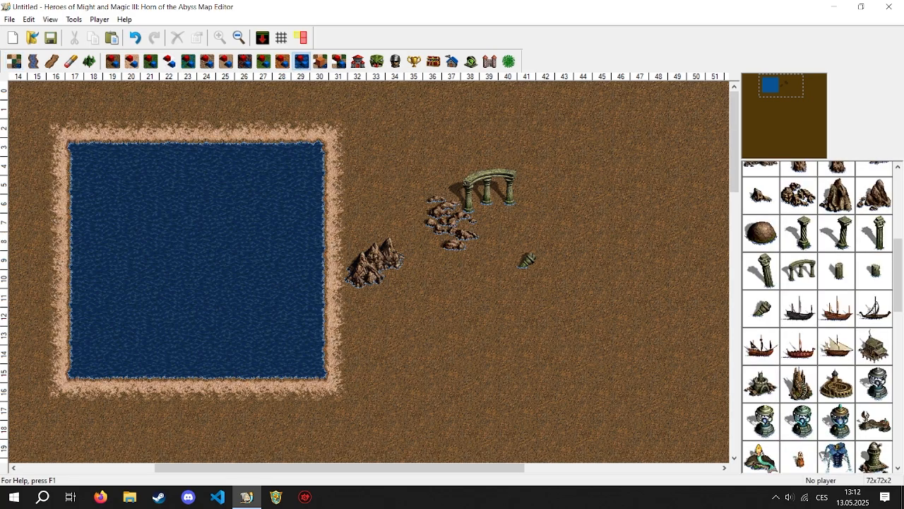
{"action": "left_click", "coordinate": [845, 349]}
{"action": "left_click", "coordinate": [169, 182]}
{"action": "key", "text": "Delete"}
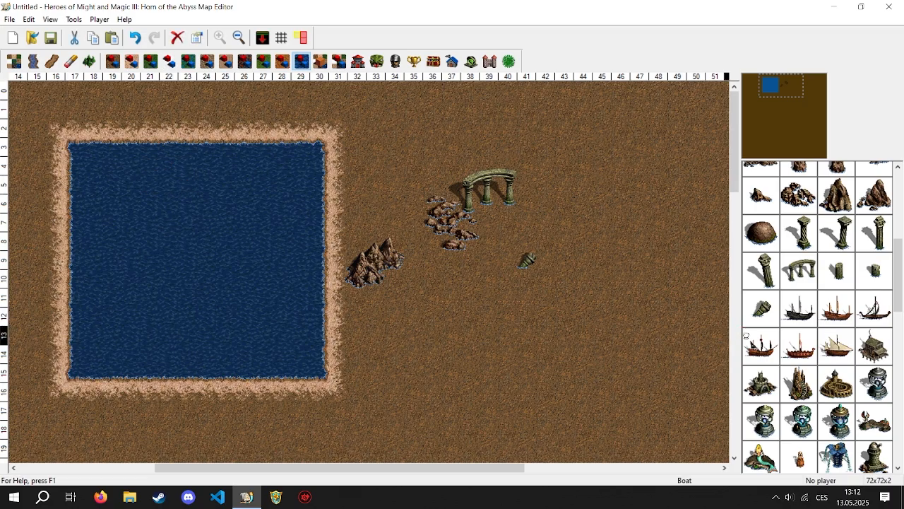
- Place the floating wreckage from the water objects on the dirt south of the Rubble and delete it
{"action": "scroll", "coordinate": [875, 311], "scroll_direction": "down", "scroll_amount": 3}
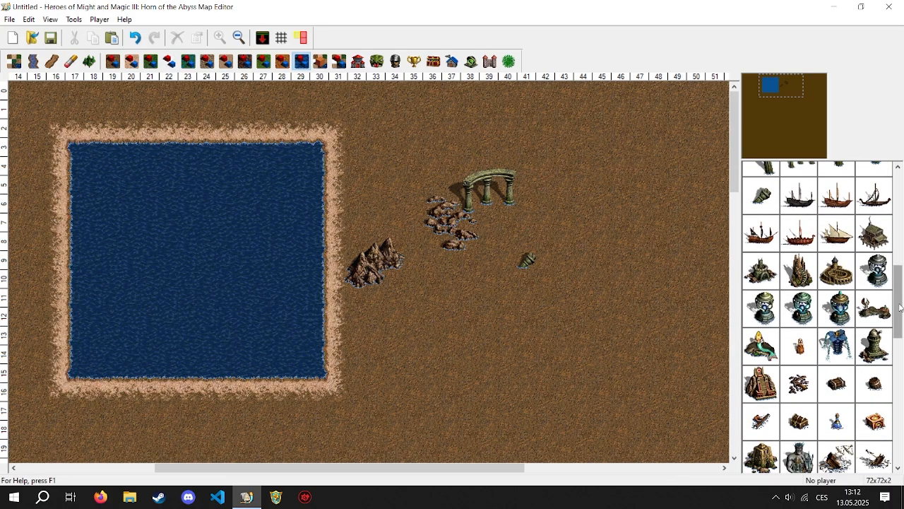
{"action": "scroll", "coordinate": [886, 301], "scroll_direction": "down", "scroll_amount": 3}
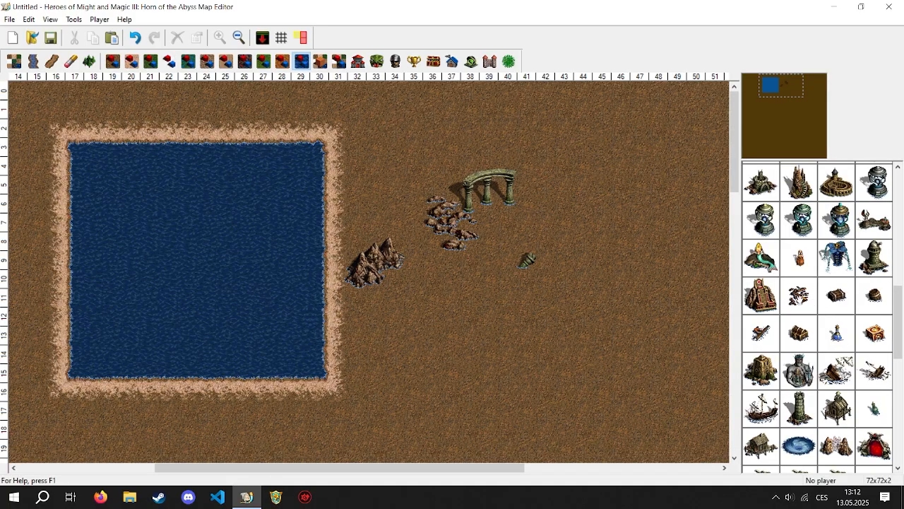
{"action": "left_click", "coordinate": [799, 296]}
{"action": "left_click", "coordinate": [578, 318]}
{"action": "key", "text": "Delete"}
- Place a Whirlpool from the water objects in the eastern half of the water area
{"action": "left_click_drag", "start_coordinate": [901, 298], "coordinate": [899, 346]}
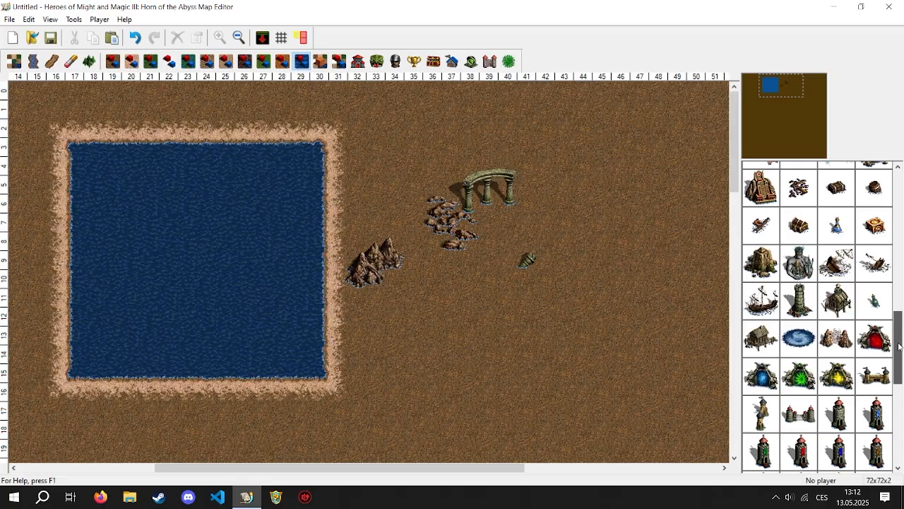
{"action": "left_click", "coordinate": [800, 343]}
{"action": "left_click", "coordinate": [244, 252]}
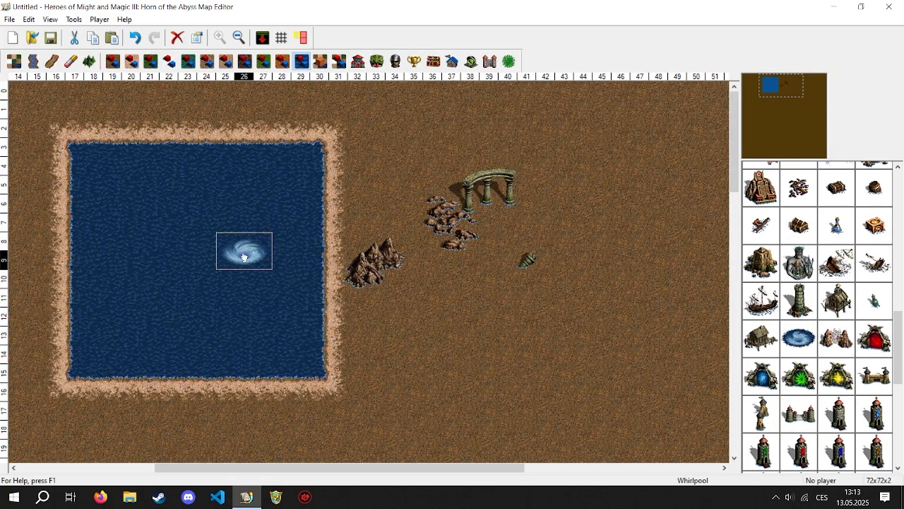
- Place a Red Two Way Sea Portal in the water north of the Whirlpool and remove it from the map
{"action": "left_click", "coordinate": [873, 341]}
{"action": "left_click", "coordinate": [244, 201]}
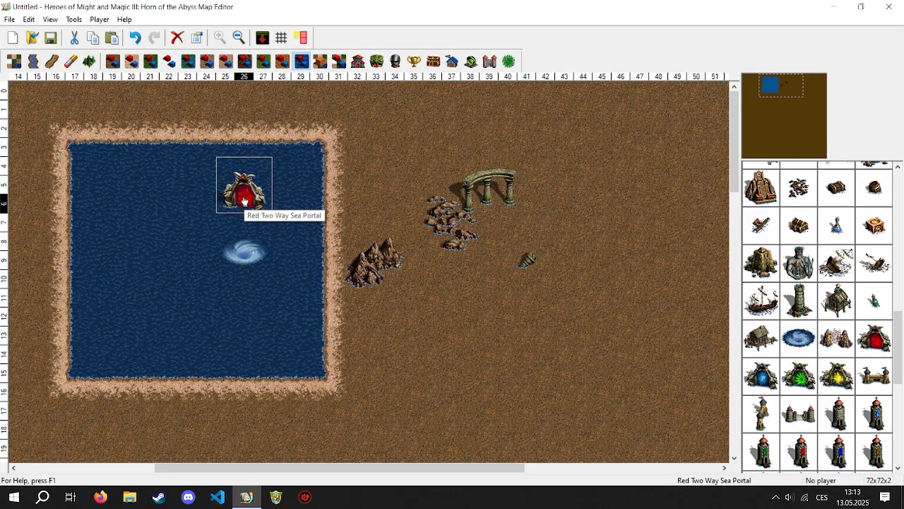
{"action": "left_click_drag", "start_coordinate": [244, 202], "coordinate": [777, 298]}
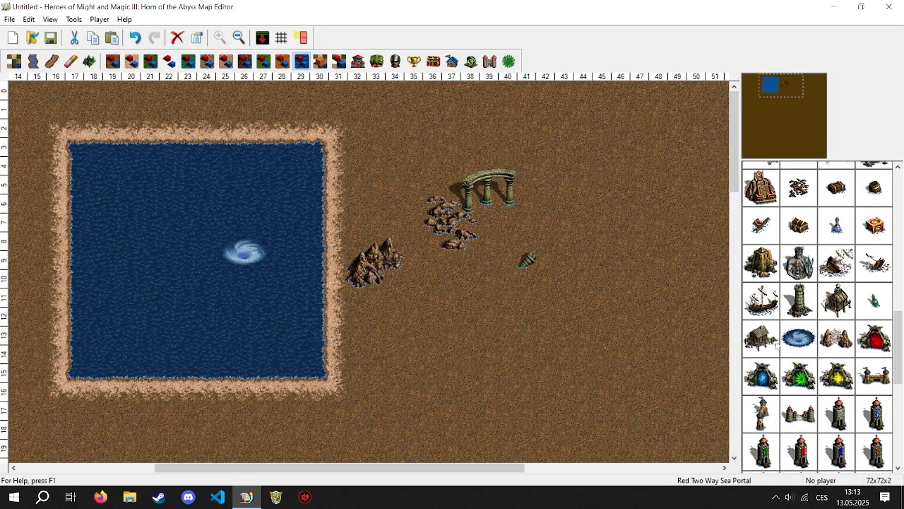
{"action": "left_click_drag", "start_coordinate": [777, 347], "coordinate": [775, 329]}
- Place the giant sea-god statue building southeast of the Rubble and a Derelict Ship just north of it
{"action": "left_click", "coordinate": [787, 275]}
{"action": "left_click", "coordinate": [564, 279]}
{"action": "left_click", "coordinate": [767, 310]}
{"action": "left_click", "coordinate": [554, 223]}
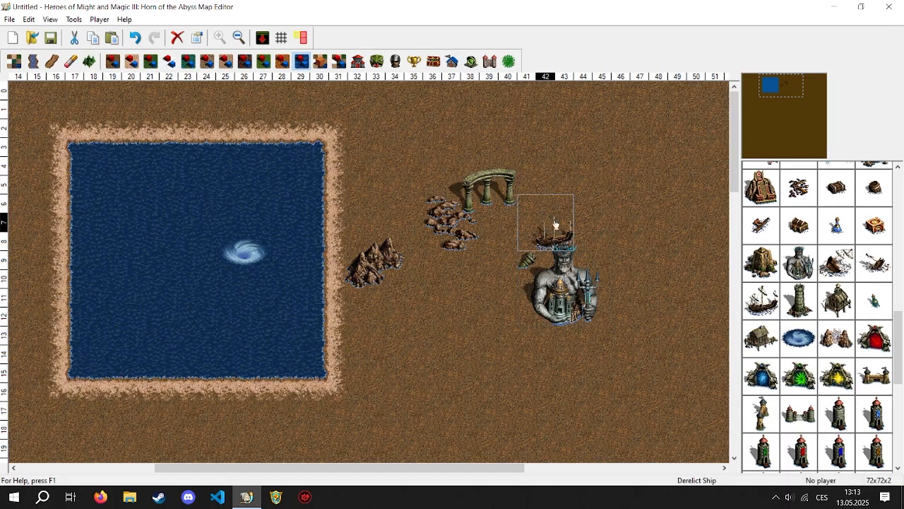
- Place a black Border Gate south of the Reef, and place Favorable Winds over the Reef and delete them
{"action": "scroll", "coordinate": [814, 396], "scroll_direction": "down", "scroll_amount": 2}
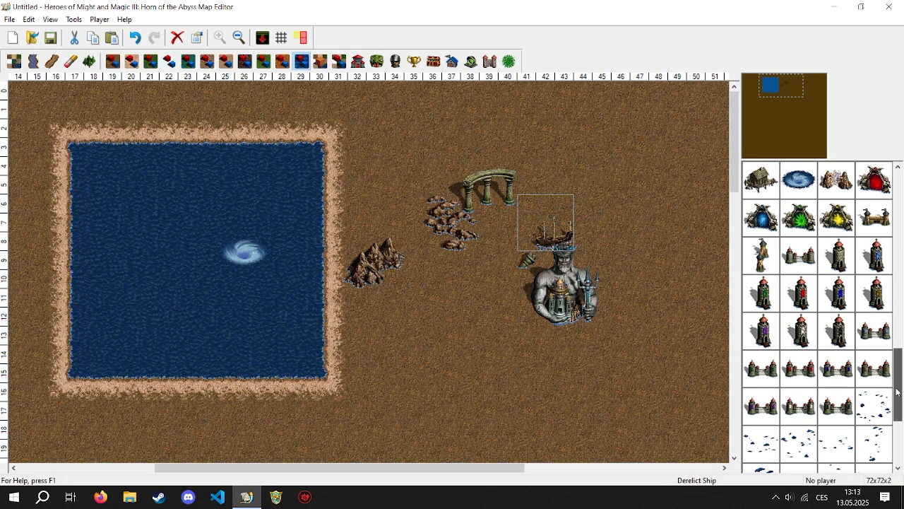
{"action": "left_click", "coordinate": [814, 399]}
{"action": "left_click", "coordinate": [445, 317]}
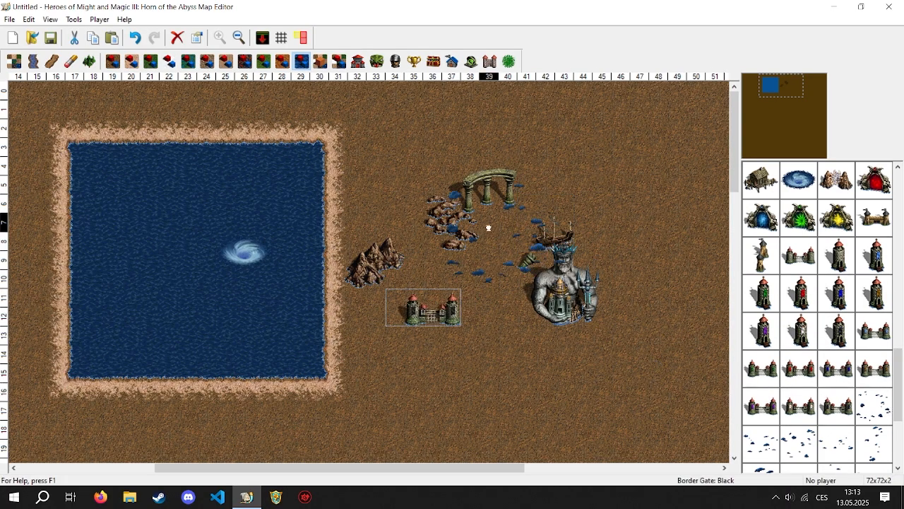
{"action": "left_click_drag", "start_coordinate": [488, 227], "coordinate": [420, 219]}
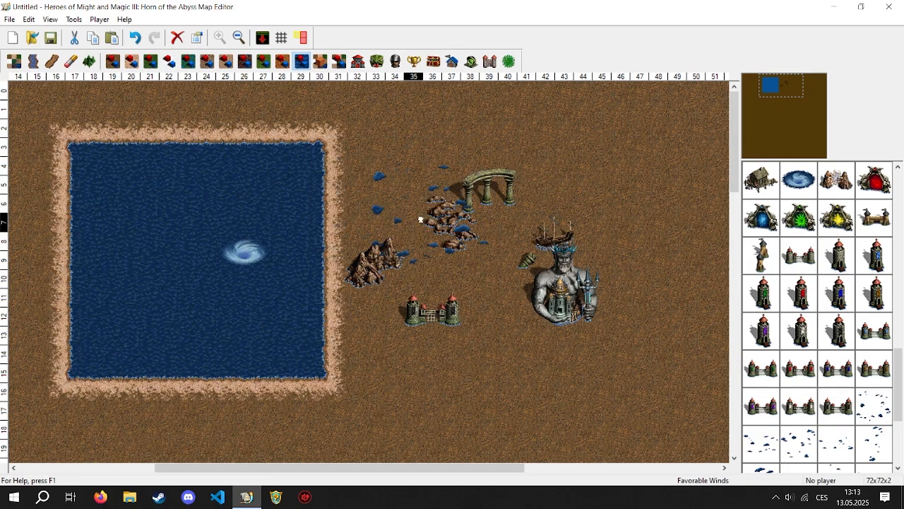
{"action": "key", "text": "Delete"}
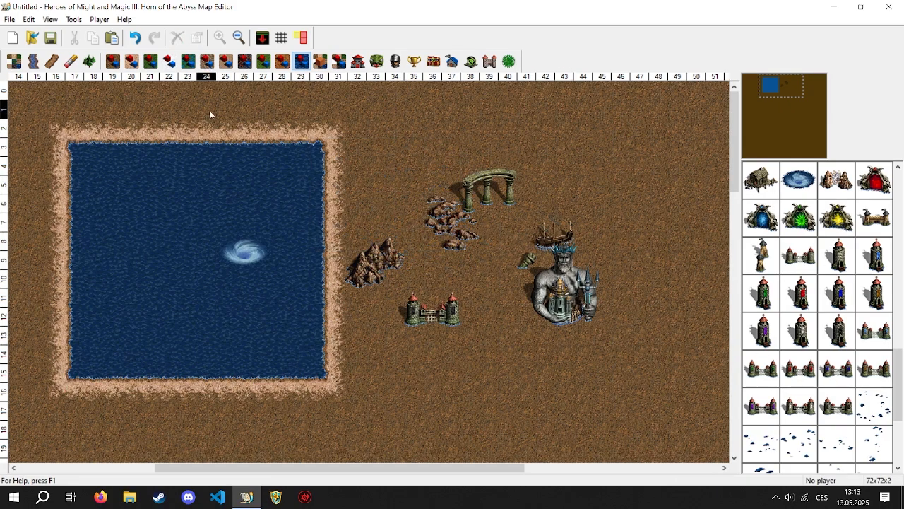
- Undo the object placements and the water fill until this part of the map is bare dirt
{"action": "key", "text": "ctrl+z"}
{"action": "key", "text": "ctrl+z"}
{"action": "key", "text": "ctrl+z"}
{"action": "key", "text": "ctrl+z"}
{"action": "key", "text": "ctrl+z"}
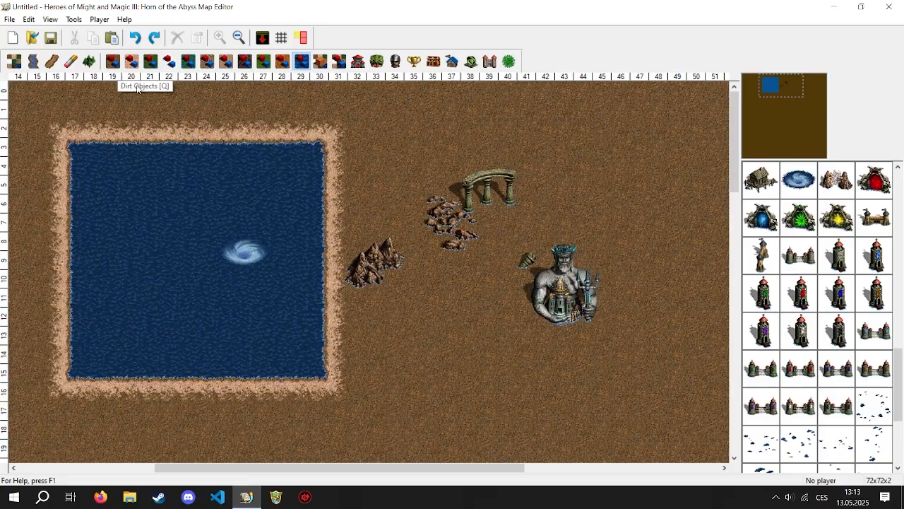
{"action": "key", "text": "ctrl+z"}
{"action": "key", "text": "ctrl+z"}
{"action": "key", "text": "ctrl+z"}
{"action": "key", "text": "ctrl+z"}
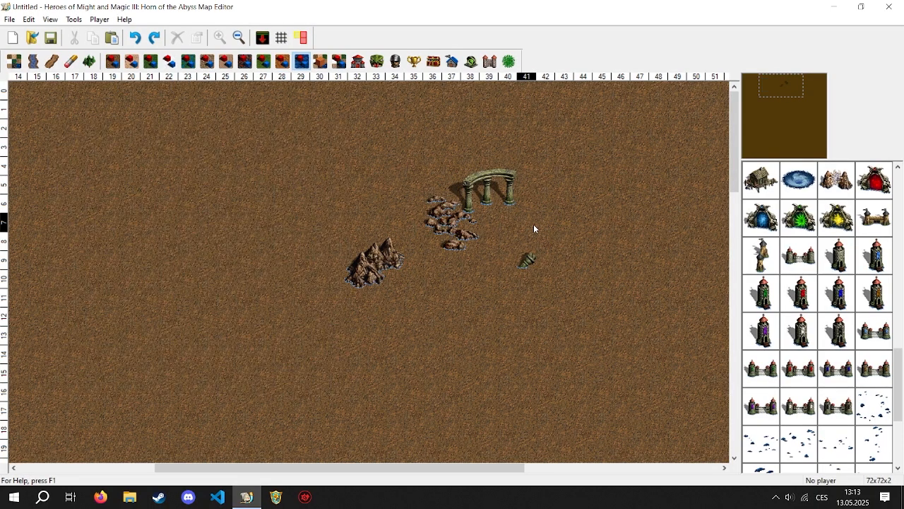
{"action": "key", "text": "ctrl+z"}
{"action": "key", "text": "ctrl+z"}
{"action": "key", "text": "ctrl+z"}
{"action": "key", "text": "ctrl+z"}
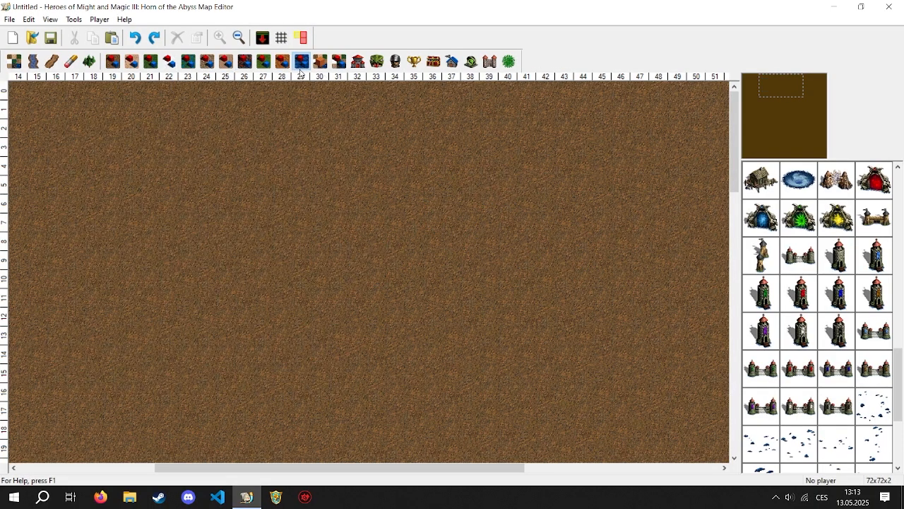
- Browse the bridges, walls, fires and crates in the category after the water objects, and open the Miscellaneous Active Objects
{"action": "left_click", "coordinate": [320, 62]}
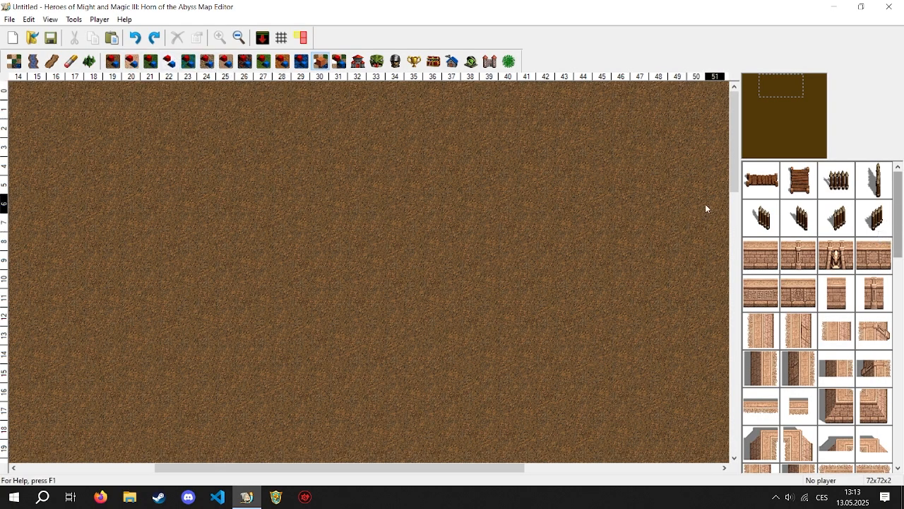
{"action": "left_click_drag", "start_coordinate": [900, 214], "coordinate": [895, 420]}
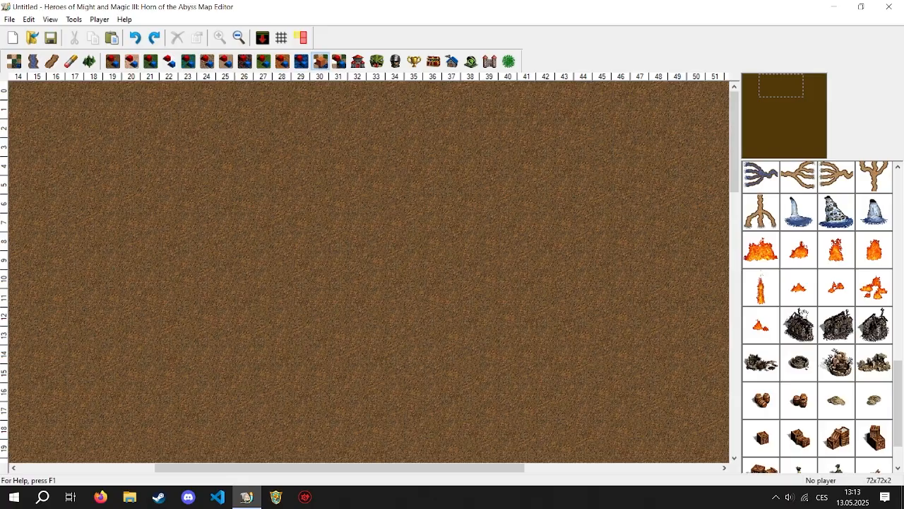
{"action": "scroll", "coordinate": [888, 359], "scroll_direction": "down", "scroll_amount": 1}
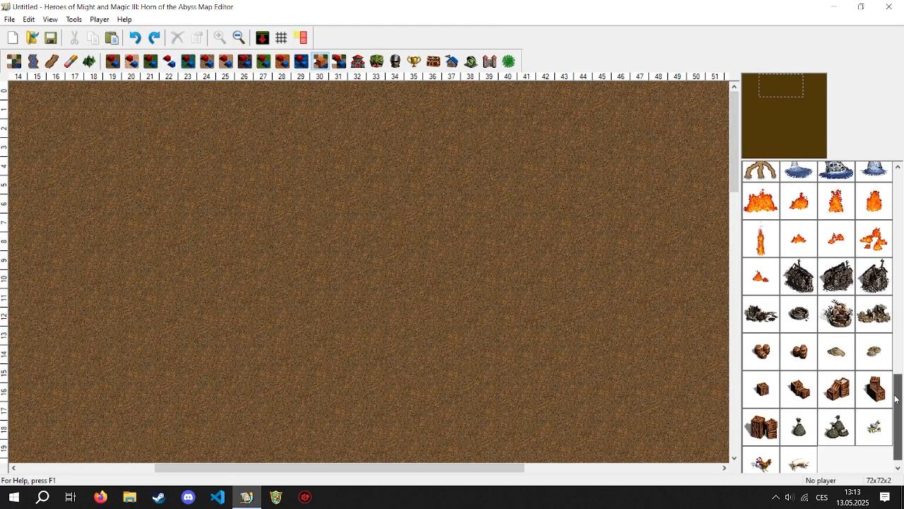
{"action": "left_click", "coordinate": [341, 66]}
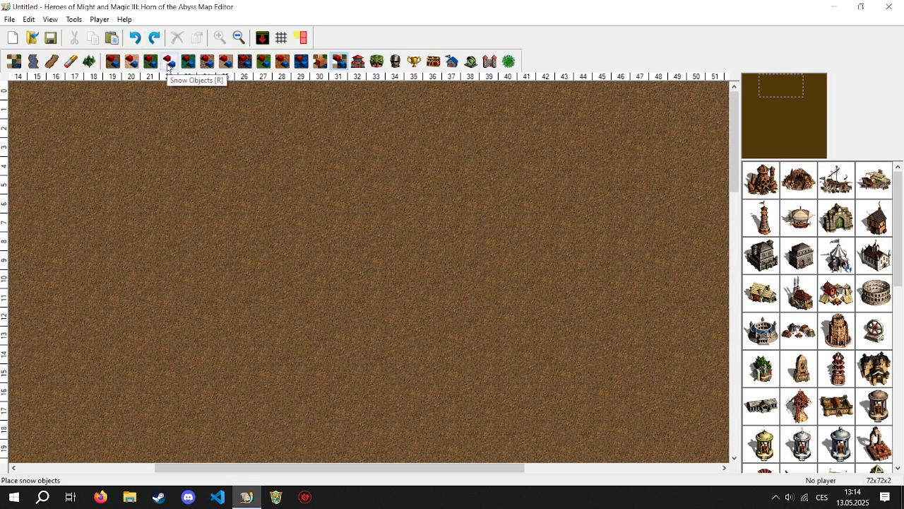
- Place a Subterranean Gate from the snow objects near the map's northern edge and delete it
{"action": "left_click", "coordinate": [169, 63]}
{"action": "left_click_drag", "start_coordinate": [899, 235], "coordinate": [891, 459]}
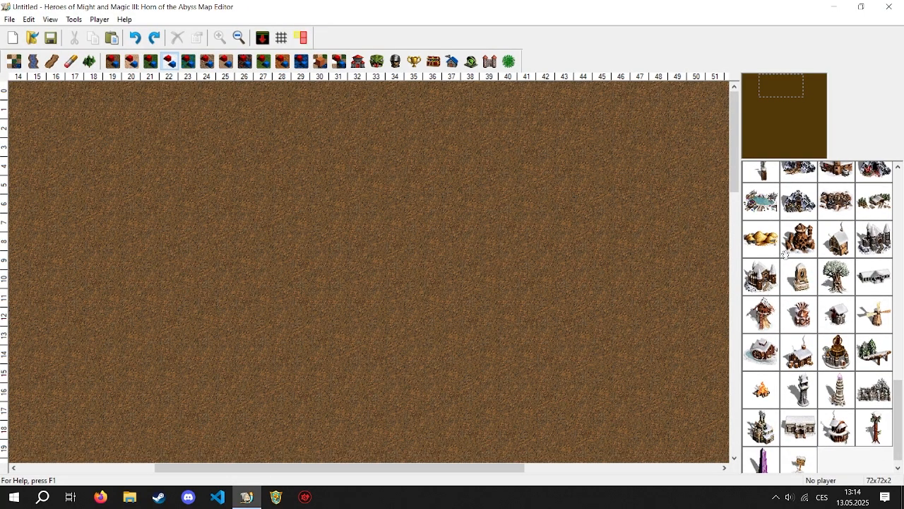
{"action": "left_click", "coordinate": [785, 244]}
{"action": "left_click", "coordinate": [426, 231]}
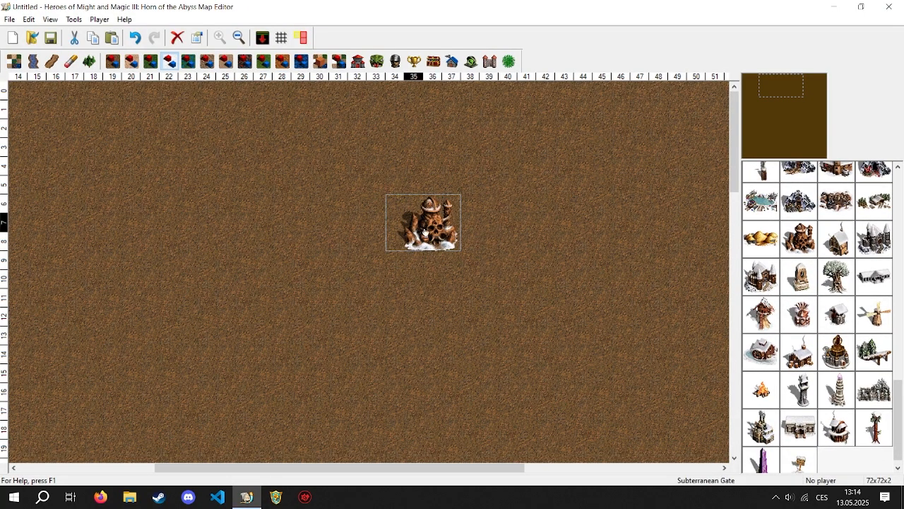
{"action": "key", "text": "Delete"}
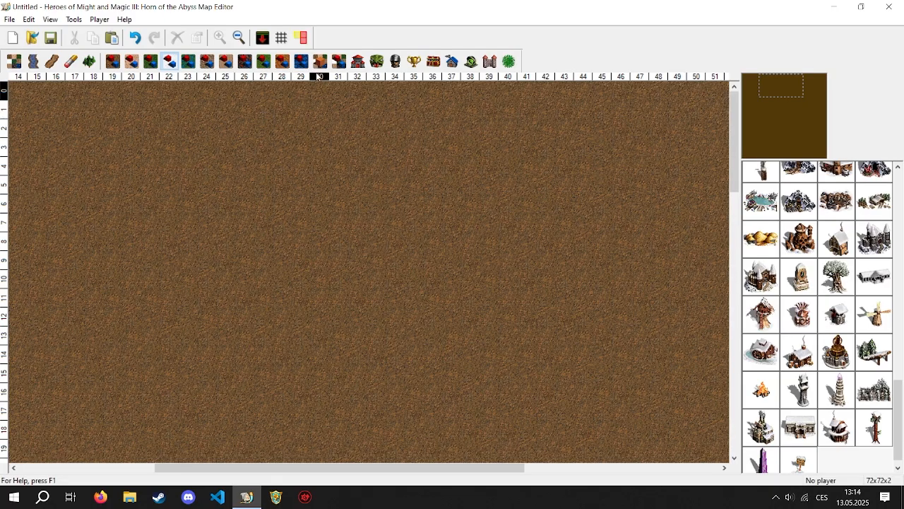
- Browse the buildings among the Miscellaneous Active Objects
{"action": "left_click", "coordinate": [337, 61]}
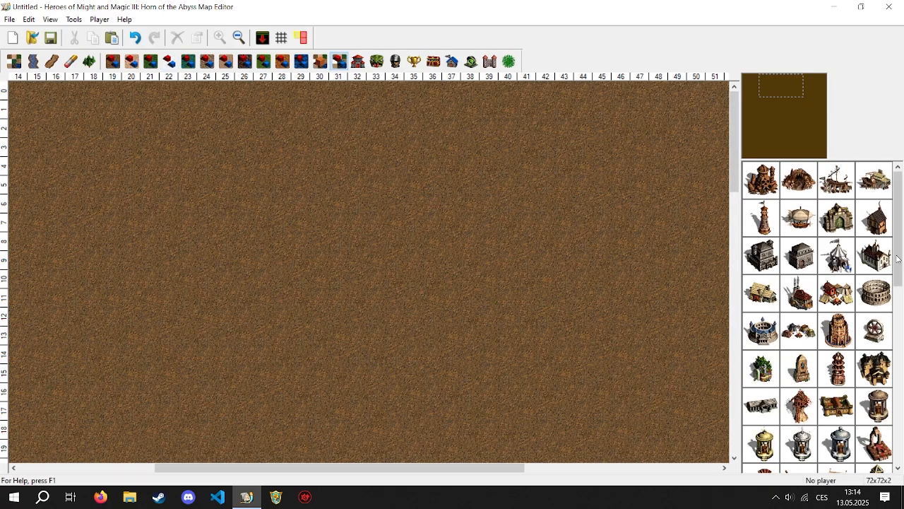
{"action": "scroll", "coordinate": [898, 258], "scroll_direction": "down", "scroll_amount": 2}
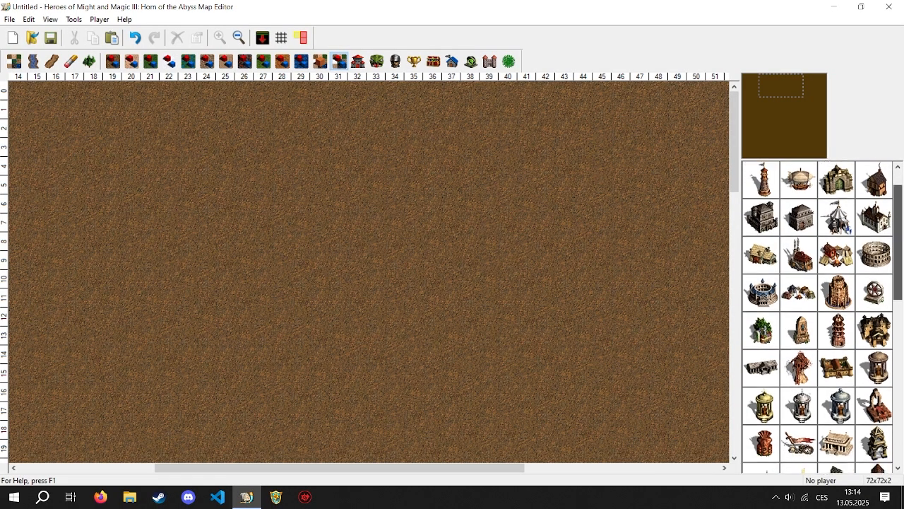
{"action": "scroll", "coordinate": [817, 317], "scroll_direction": "down", "scroll_amount": 4}
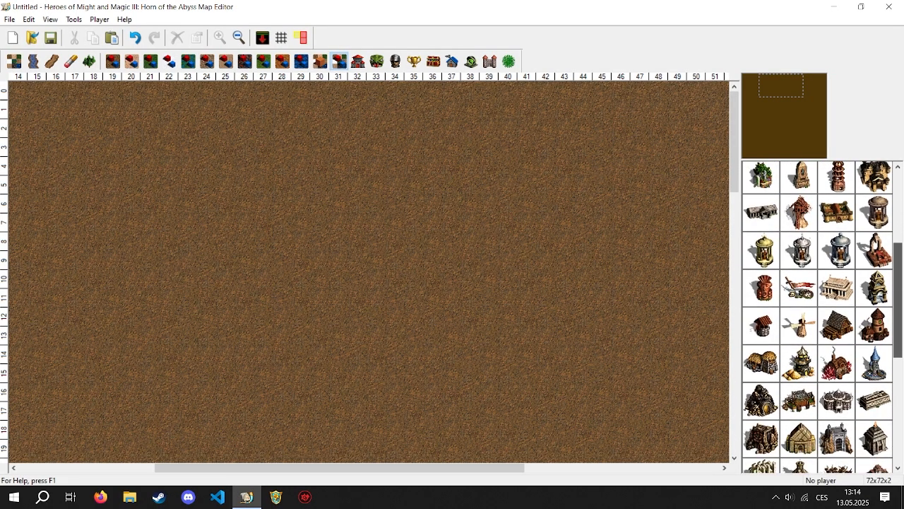
{"action": "scroll", "coordinate": [817, 317], "scroll_direction": "up", "scroll_amount": 4}
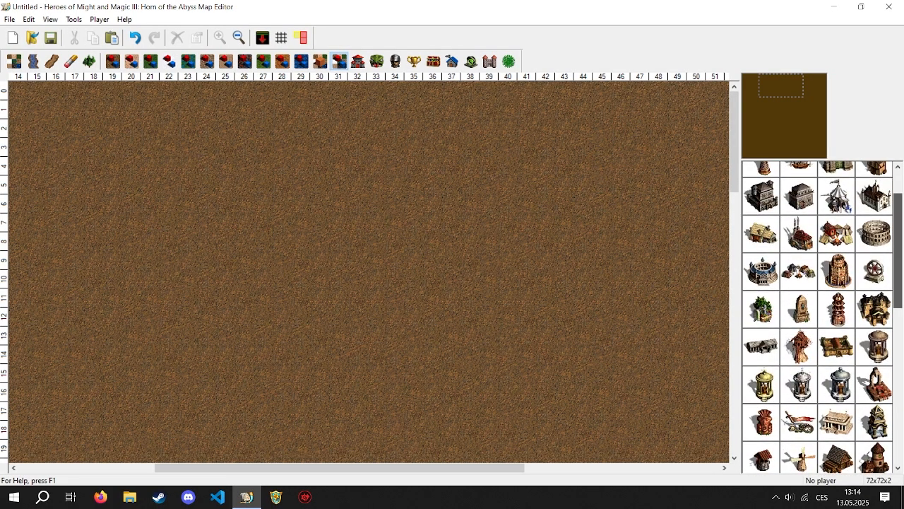
{"action": "scroll", "coordinate": [901, 334], "scroll_direction": "down", "scroll_amount": 6}
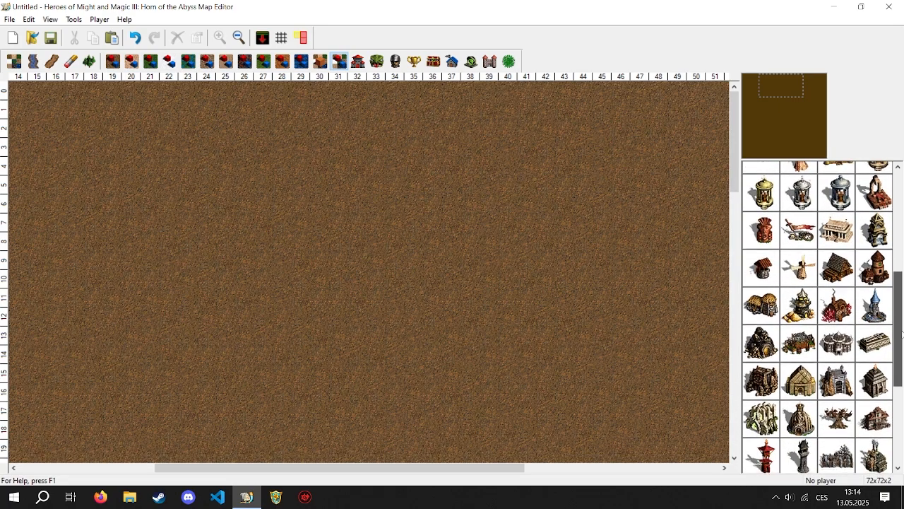
- Place an Event from the Miscellaneous Active Objects at column 34, row 7 and remove it from the map
{"action": "left_click_drag", "start_coordinate": [901, 334], "coordinate": [902, 414]}
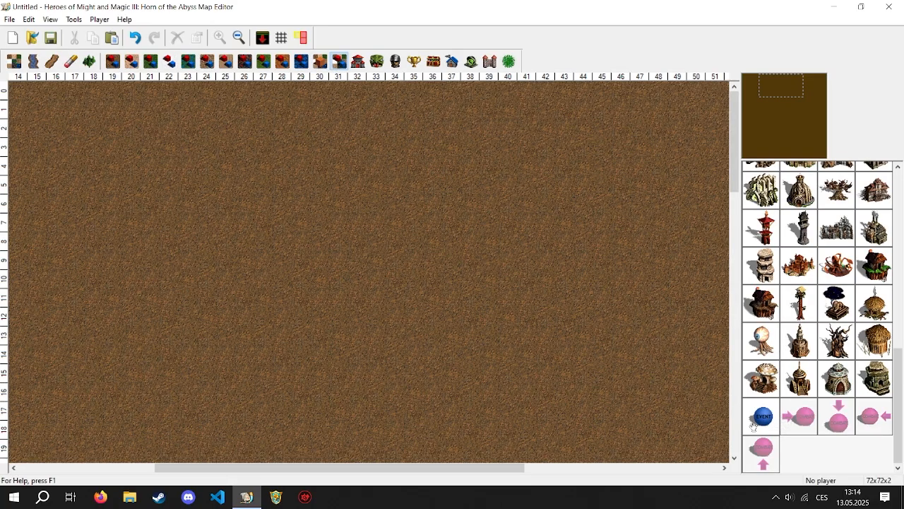
{"action": "left_click", "coordinate": [387, 230]}
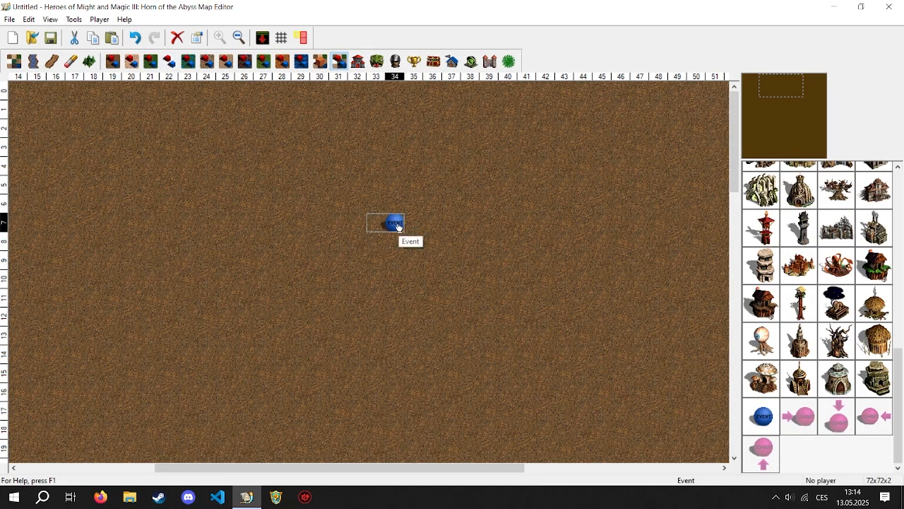
{"action": "left_click_drag", "start_coordinate": [399, 226], "coordinate": [586, 251]}
{"action": "left_click_drag", "start_coordinate": [757, 285], "coordinate": [772, 308]}
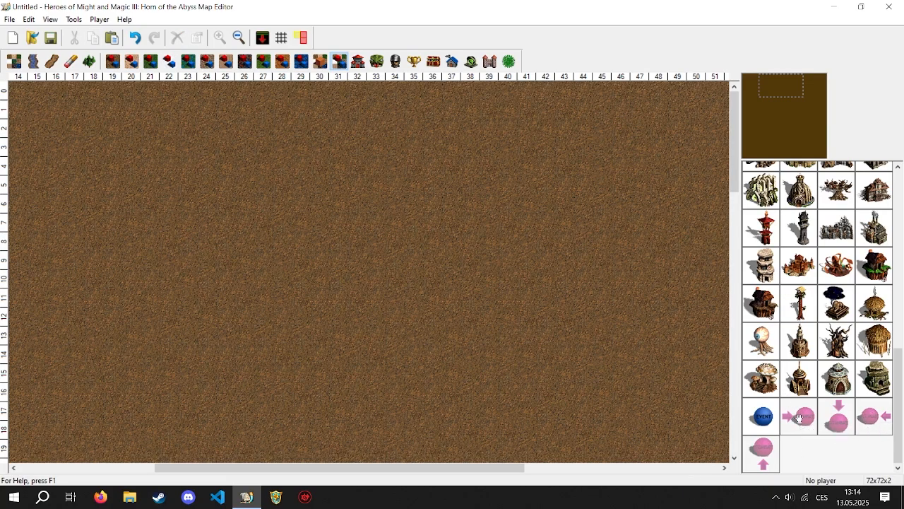
- Try to place the combat place with the right-pointing arrow on the dirt near the map's northern edge
{"action": "left_click_drag", "start_coordinate": [799, 417], "coordinate": [373, 273]}
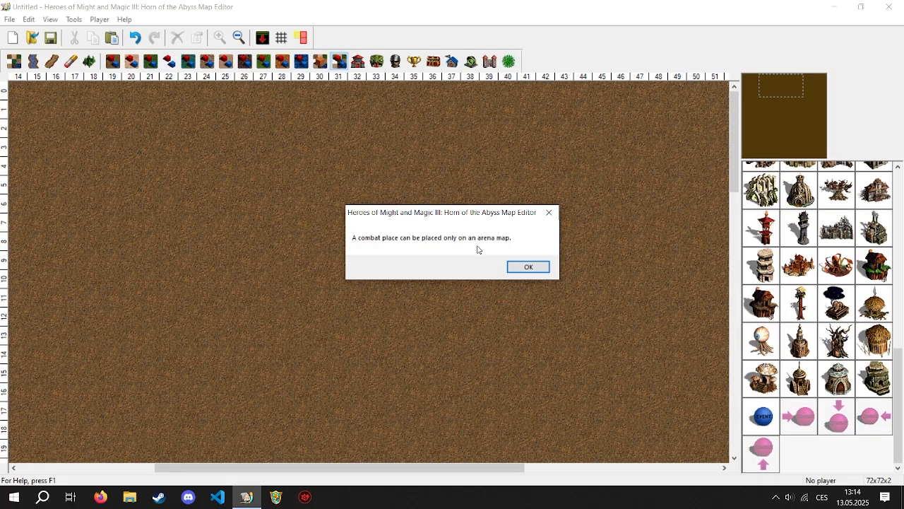
{"action": "left_click", "coordinate": [529, 267]}
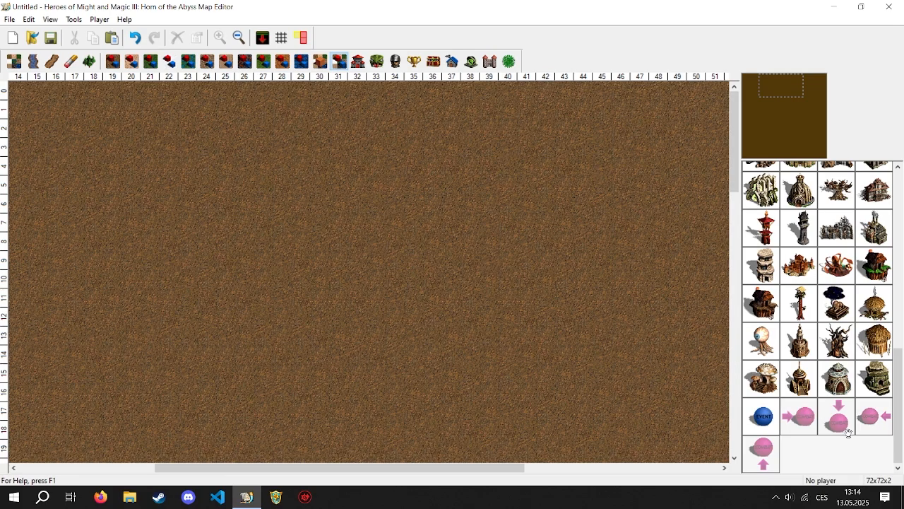
- Read the effect descriptions of the Mercenary Camp and the Learning Stone among the Miscellaneous Active Objects
{"action": "left_click_drag", "start_coordinate": [898, 418], "coordinate": [899, 258]}
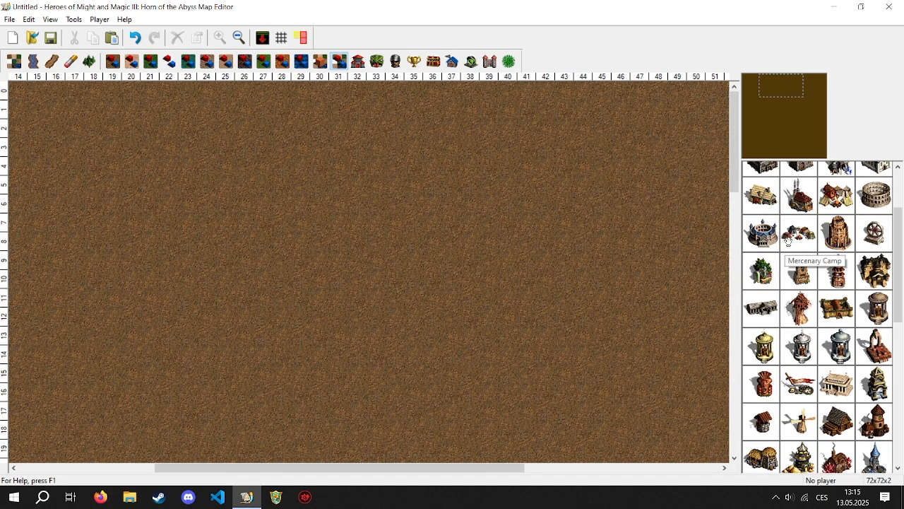
{"action": "mouse_move", "coordinate": [800, 239]}
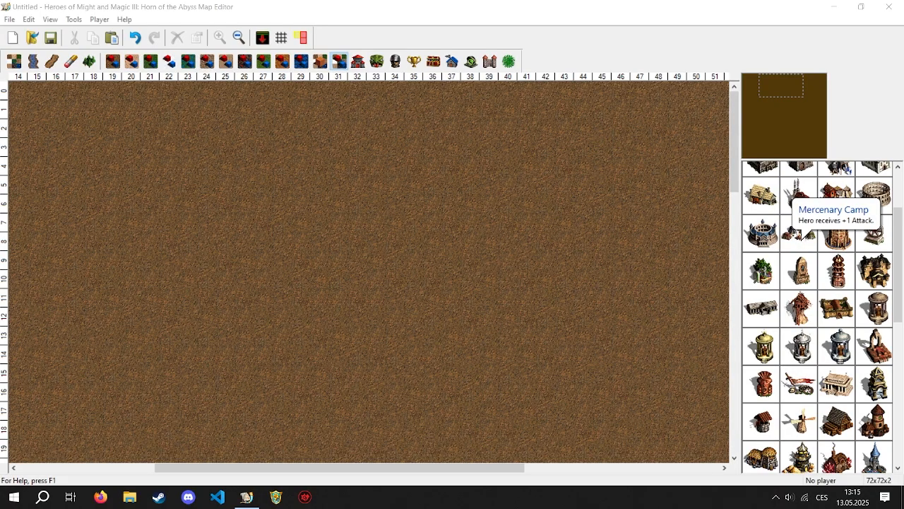
{"action": "mouse_move", "coordinate": [898, 287]}
{"action": "left_mouse_down"}
{"action": "mouse_move", "coordinate": [898, 330]}
{"action": "mouse_move", "coordinate": [897, 287]}
{"action": "left_mouse_up"}
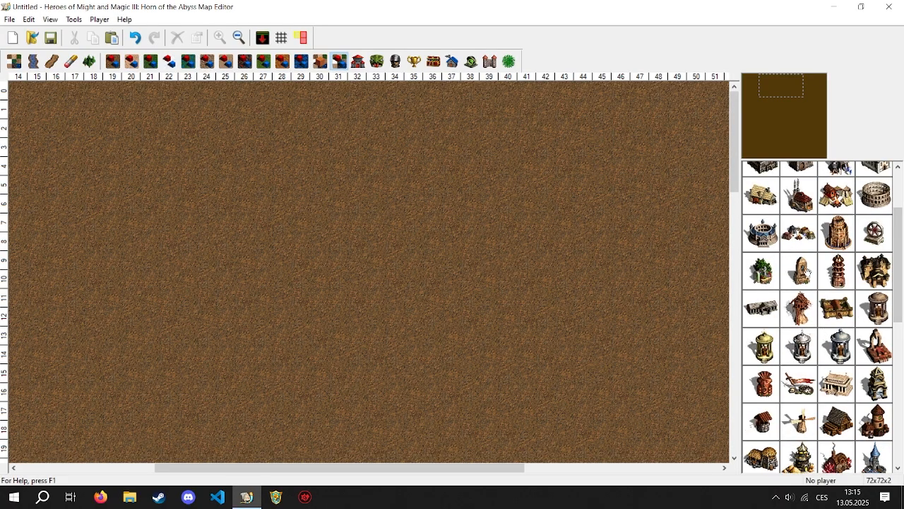
{"action": "mouse_move", "coordinate": [806, 271]}
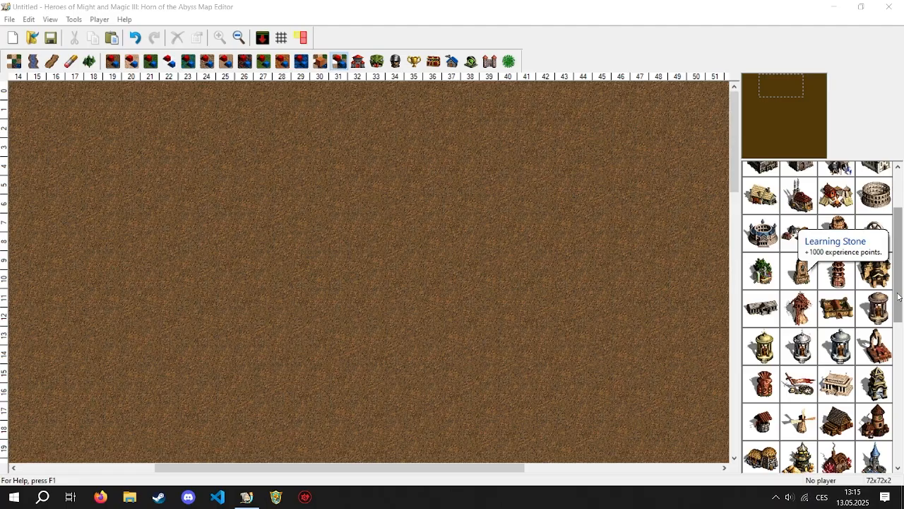
- Place a Random Town on the dirt and move it toward the map's northern edge, with its entrance around column 36, row 7
{"action": "scroll", "coordinate": [841, 289], "scroll_direction": "down", "scroll_amount": 8}
{"action": "mouse_move", "coordinate": [840, 290]}
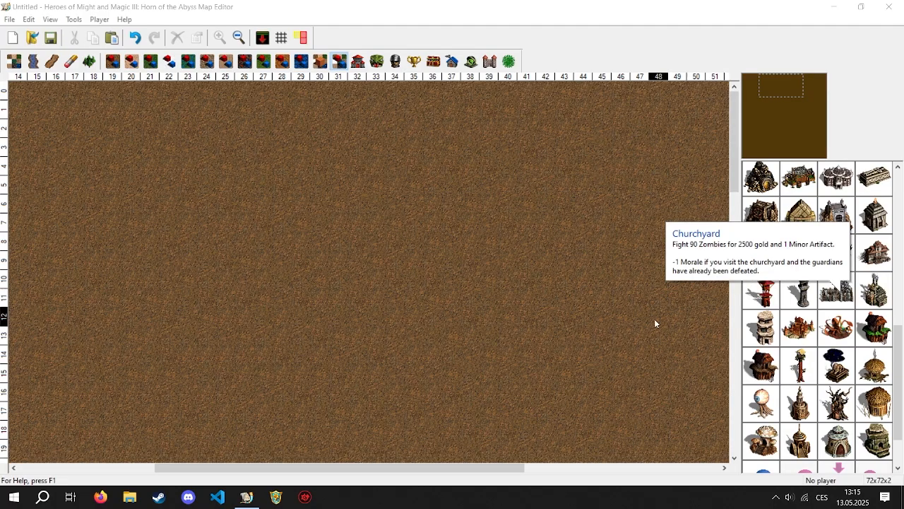
{"action": "left_click", "coordinate": [358, 61]}
{"action": "left_click", "coordinate": [874, 256]}
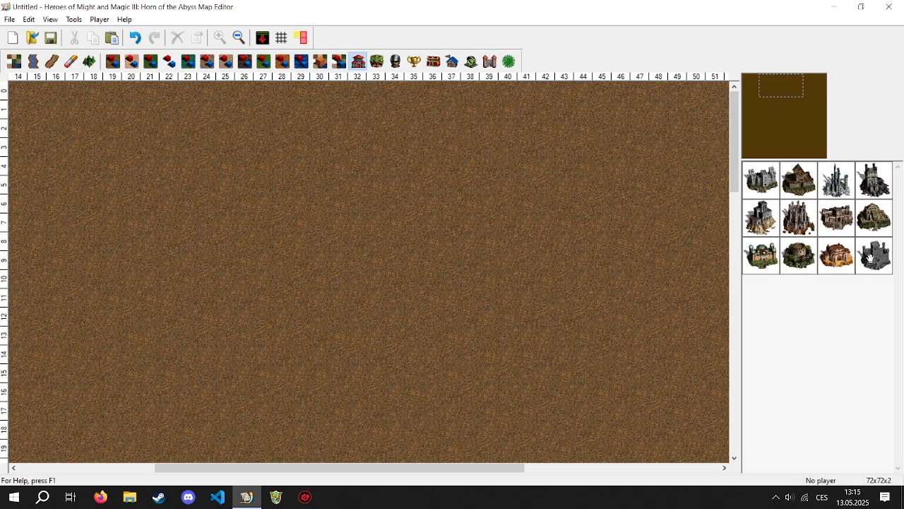
{"action": "left_click", "coordinate": [498, 247]}
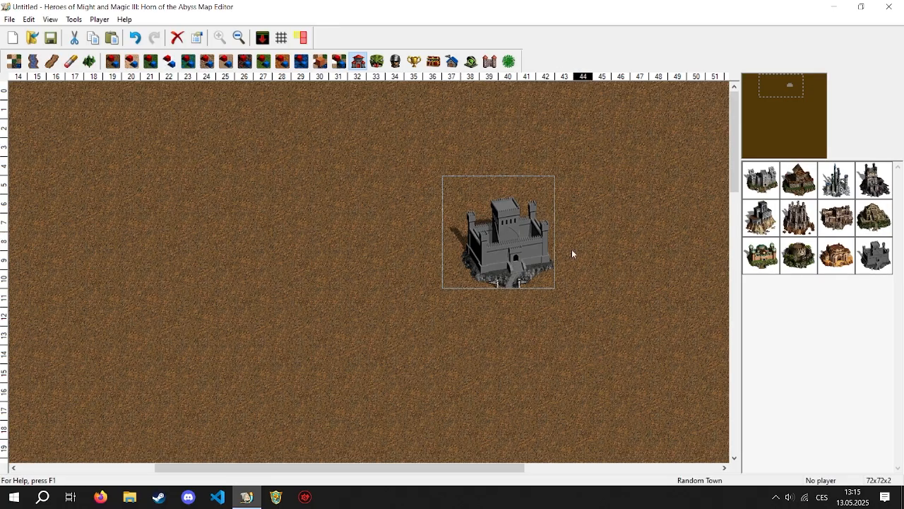
{"action": "left_click_drag", "start_coordinate": [504, 253], "coordinate": [430, 198]}
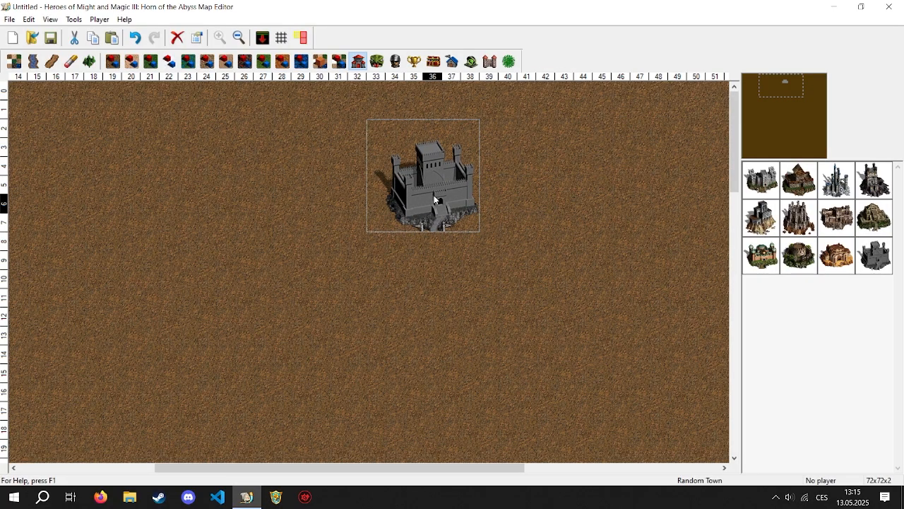
{"action": "left_click", "coordinate": [304, 170]}
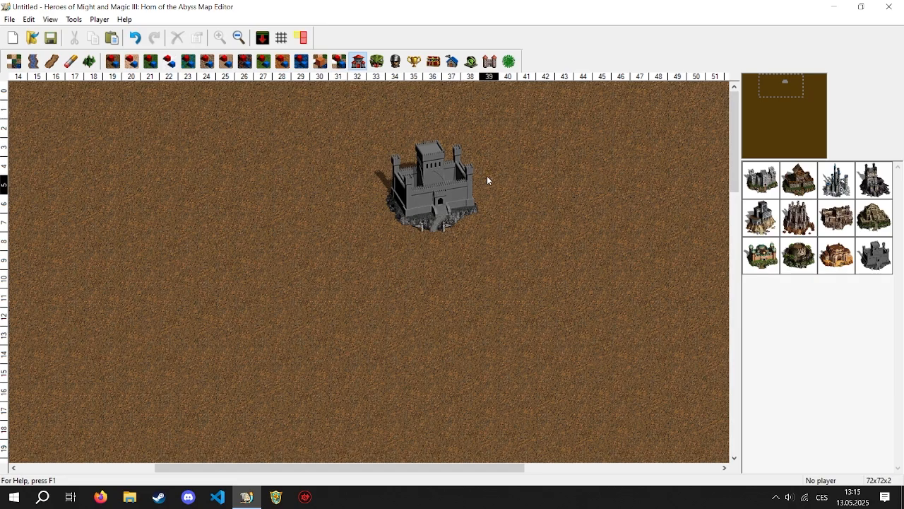
- Try to place the first listed town type over the Random Town and clear the towns from the map
{"action": "left_click", "coordinate": [760, 181]}
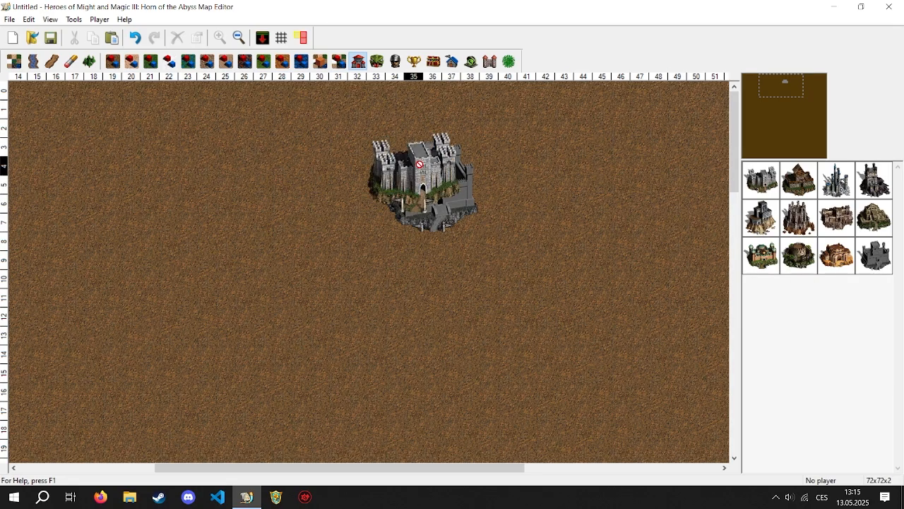
{"action": "left_click", "coordinate": [498, 218]}
{"action": "left_click_drag", "start_coordinate": [503, 221], "coordinate": [777, 242]}
{"action": "left_click_drag", "start_coordinate": [448, 194], "coordinate": [833, 237]}
- Place a Random Monster at column 38, row 7 and a Random Monster 1 at column 41, row 8
{"action": "left_click", "coordinate": [376, 61]}
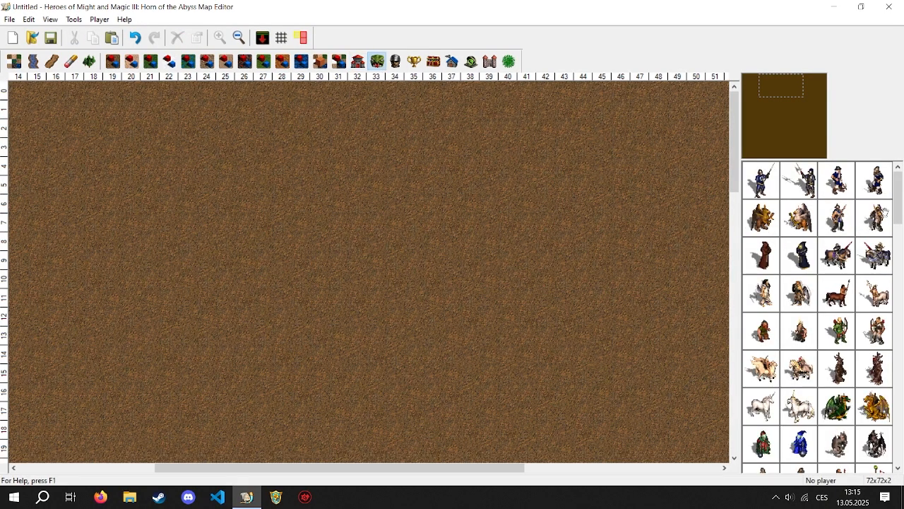
{"action": "left_click_drag", "start_coordinate": [900, 217], "coordinate": [885, 468]}
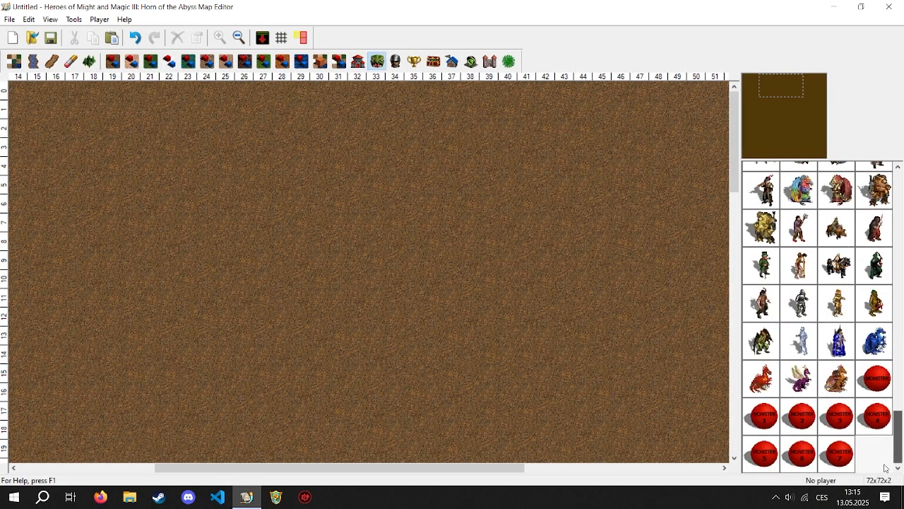
{"action": "left_click", "coordinate": [873, 380]}
{"action": "left_click", "coordinate": [495, 225]}
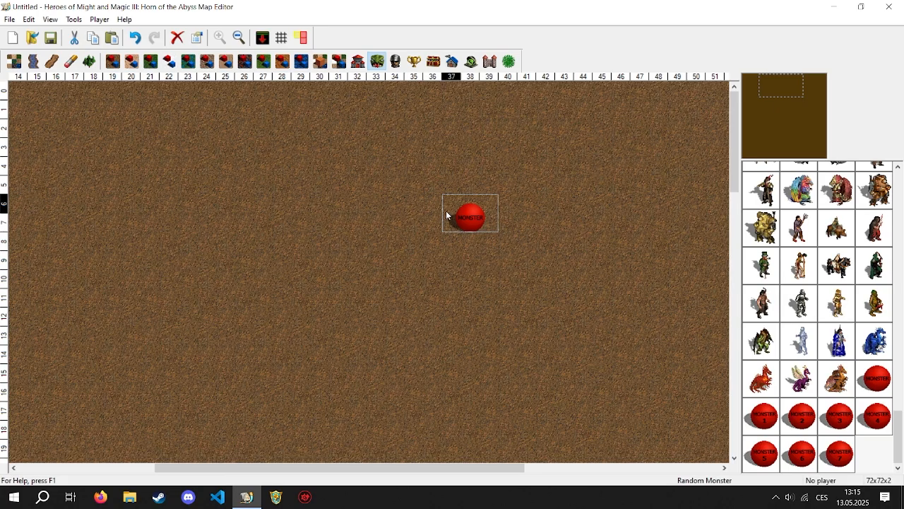
{"action": "left_click", "coordinate": [773, 415]}
{"action": "left_click", "coordinate": [526, 238]}
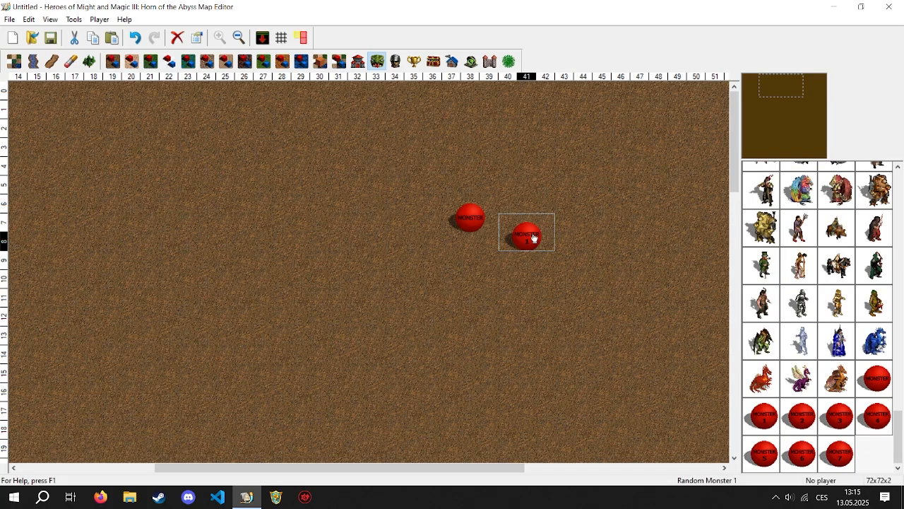
- Move the Random Monster to column 35, row 8 and remove the Random Monster 1 from the map
{"action": "left_click", "coordinate": [396, 246]}
{"action": "left_click_drag", "start_coordinate": [457, 223], "coordinate": [401, 242]}
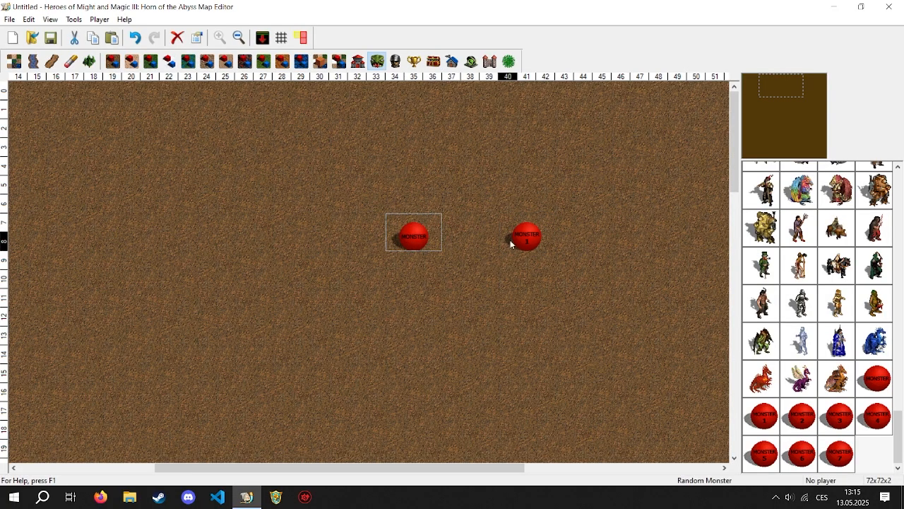
{"action": "left_click_drag", "start_coordinate": [529, 248], "coordinate": [775, 300]}
- Place a Random Monster 7 at column 41, row 10 and delete it together with the Random Monster
{"action": "left_click_drag", "start_coordinate": [836, 449], "coordinate": [546, 284]}
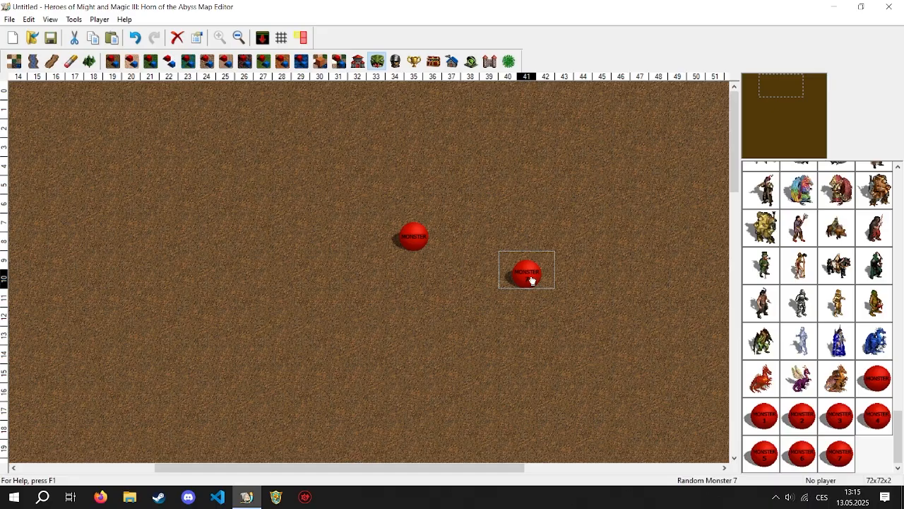
{"action": "key", "text": "Delete"}
{"action": "left_click_drag", "start_coordinate": [414, 235], "coordinate": [450, 234]}
{"action": "key", "text": "Delete"}
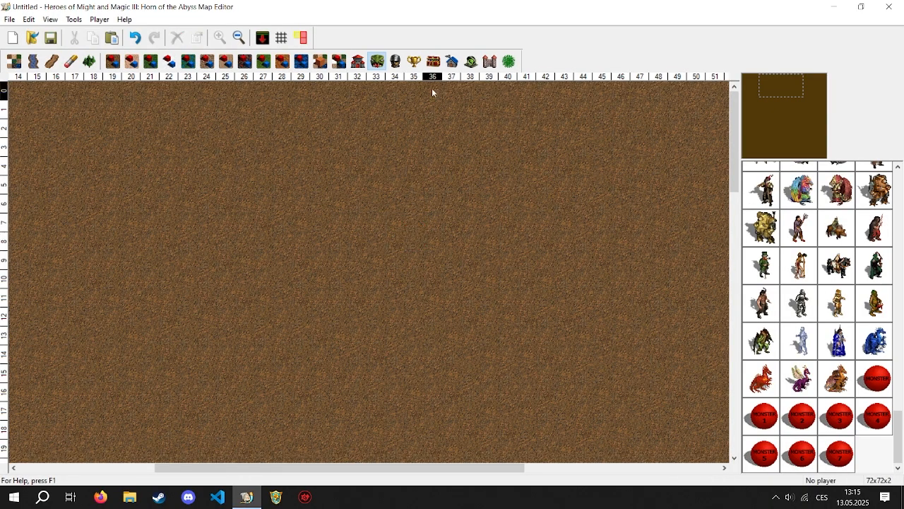
- Show the hero objects and try to pick the first hero for placement without a player selected
{"action": "left_click", "coordinate": [396, 62]}
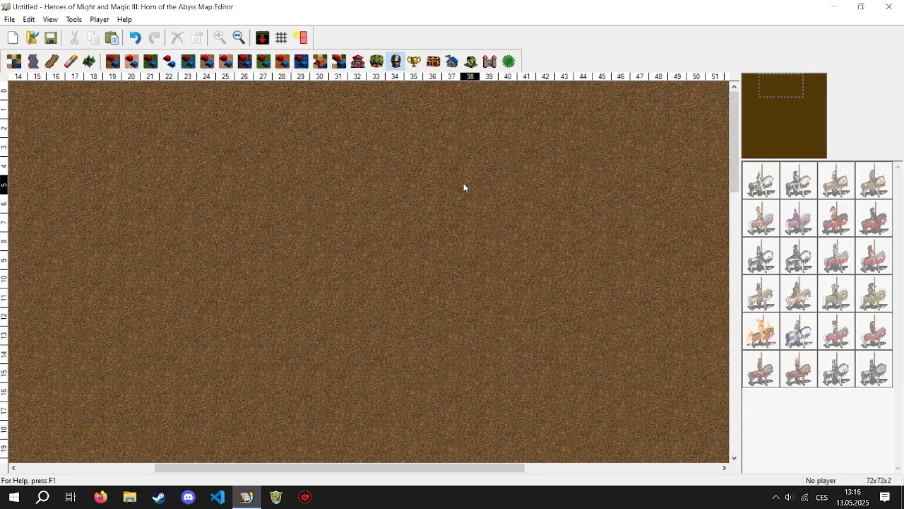
{"action": "left_click", "coordinate": [753, 189]}
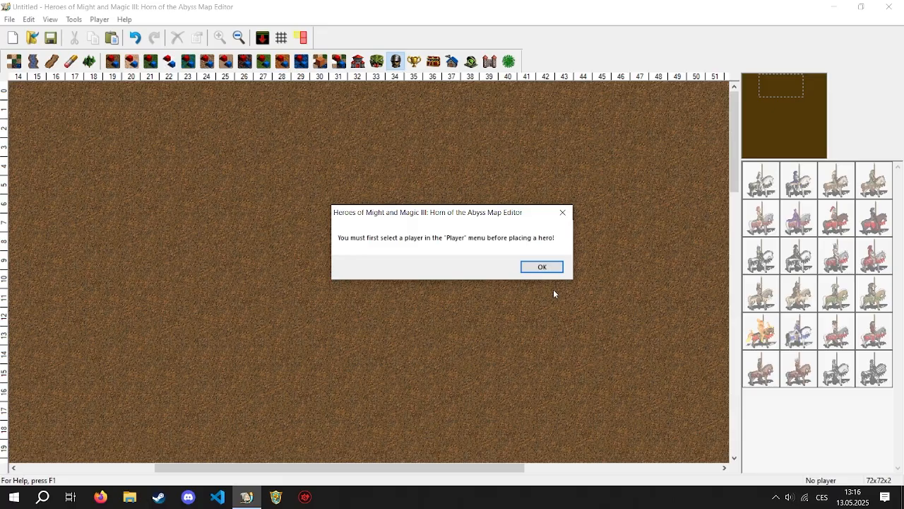
{"action": "left_click", "coordinate": [541, 267]}
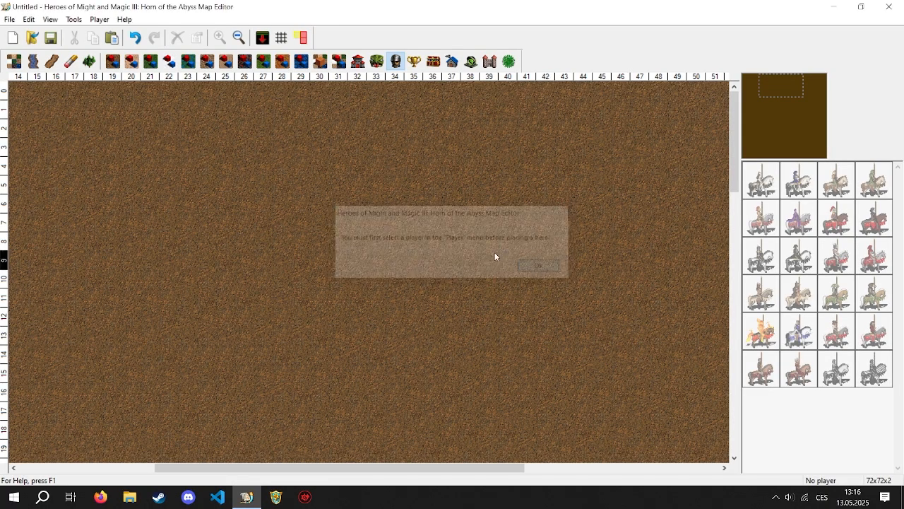
- Make Player 2 (blue) the active player and place a Random Hero at column 32, row 21
{"action": "left_click", "coordinate": [99, 19]}
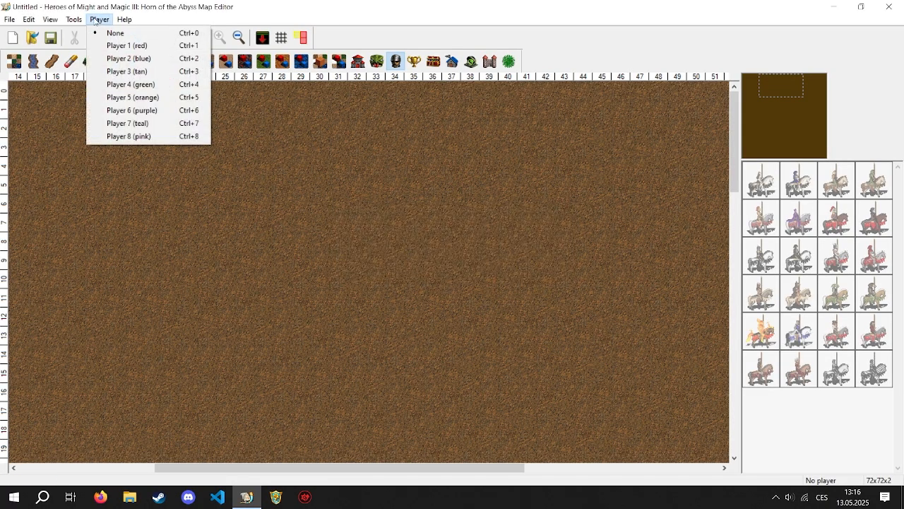
{"action": "left_click", "coordinate": [118, 58]}
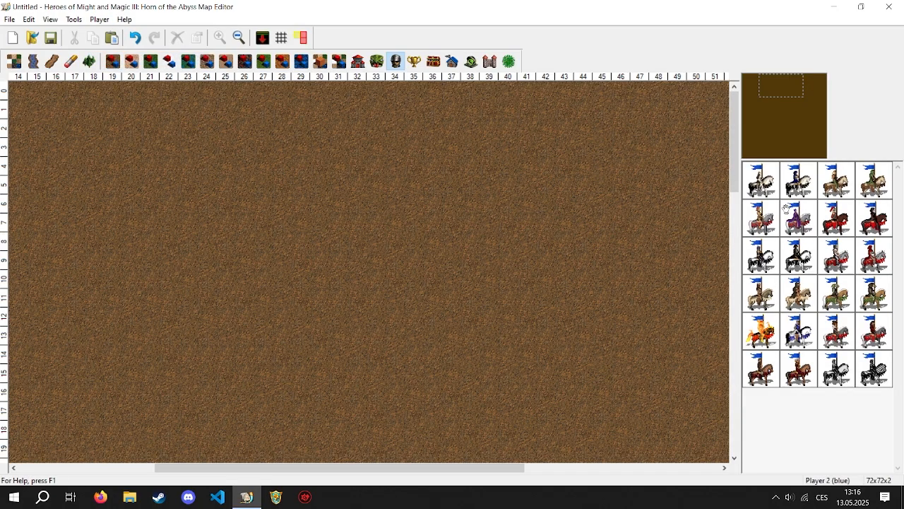
{"action": "left_click", "coordinate": [772, 100]}
{"action": "left_click", "coordinate": [798, 217]}
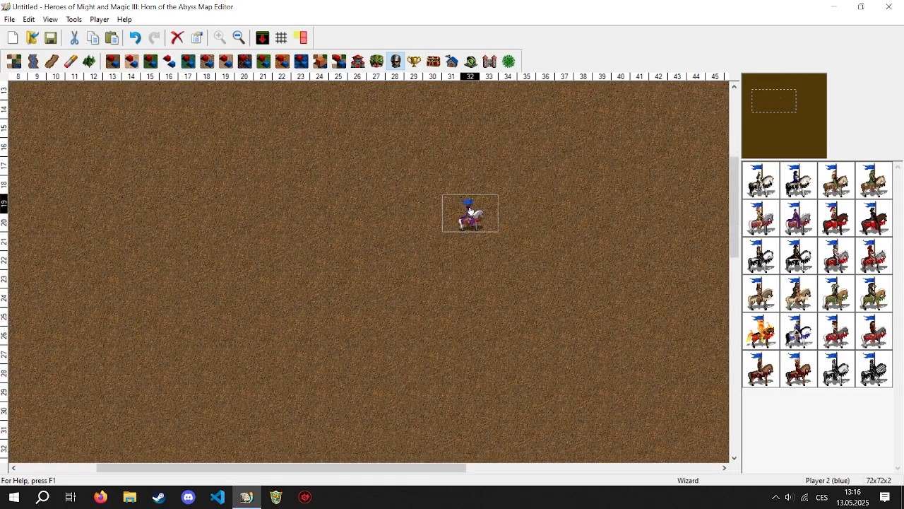
{"action": "left_click", "coordinate": [836, 356]}
{"action": "left_click", "coordinate": [470, 234]}
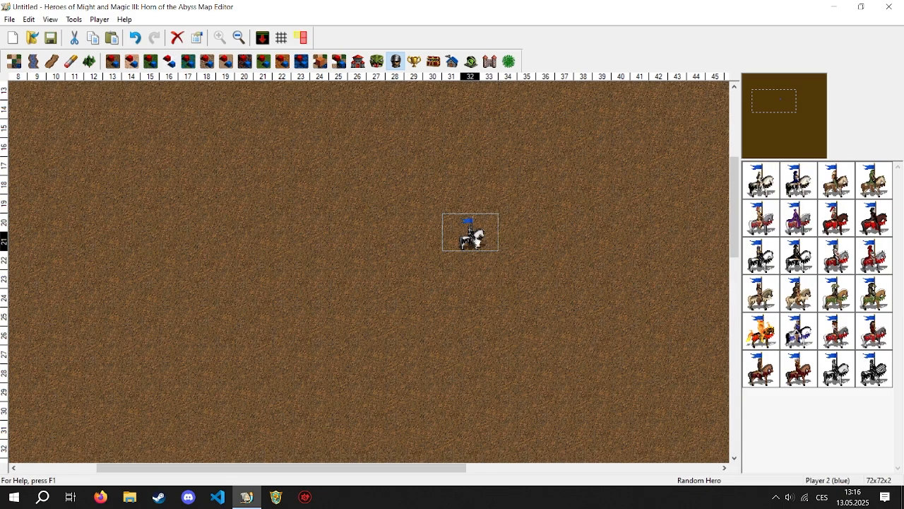
- Place a Hero Placeholder for the blue player at column 28, row 21 and remove it from the map
{"action": "left_click_drag", "start_coordinate": [470, 234], "coordinate": [394, 235]}
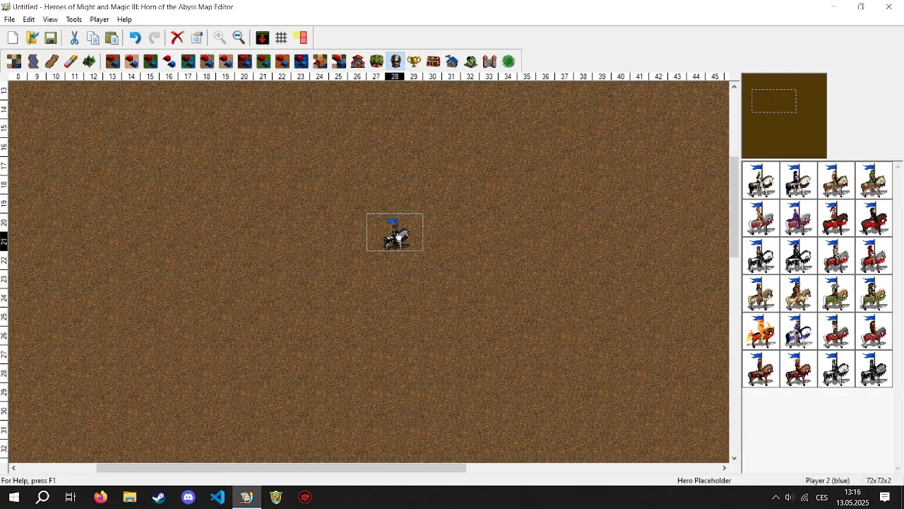
{"action": "left_click_drag", "start_coordinate": [399, 236], "coordinate": [814, 238]}
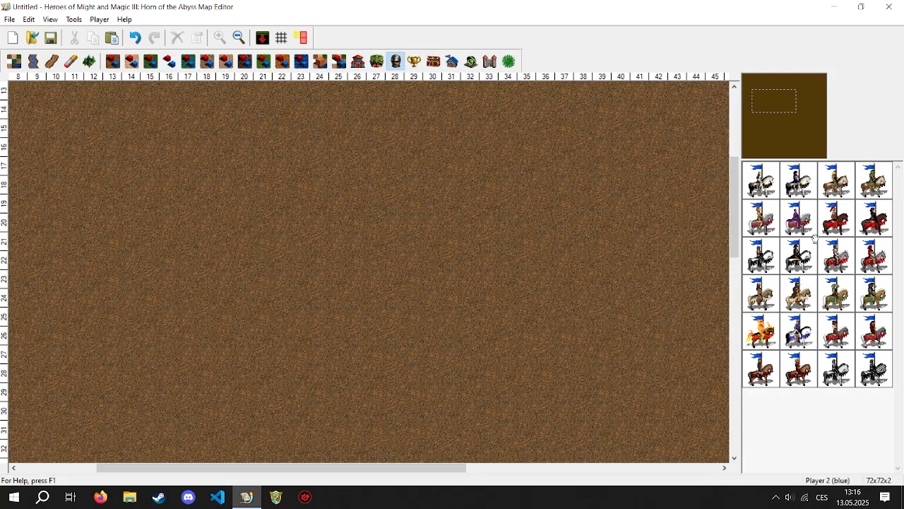
- Switch the active player to None and back to Player 2 (blue)
{"action": "left_click", "coordinate": [100, 21]}
{"action": "left_click", "coordinate": [107, 33]}
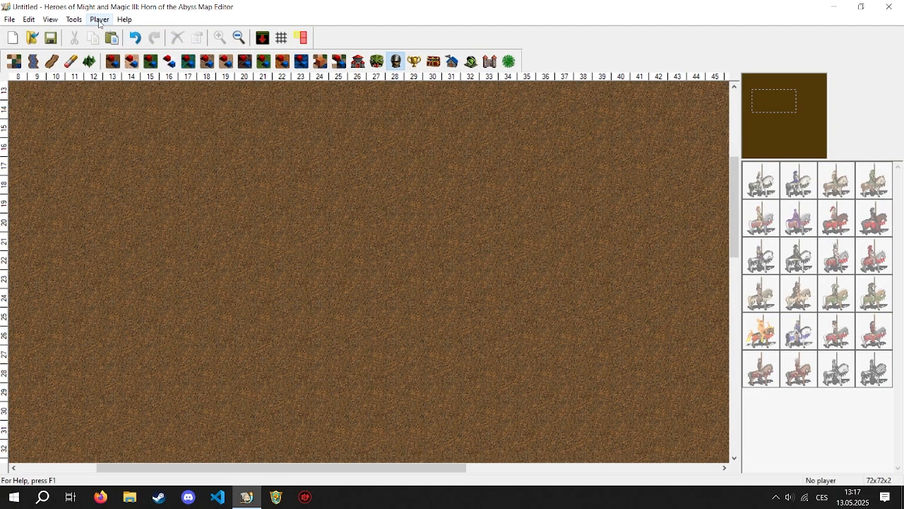
{"action": "left_click", "coordinate": [99, 19]}
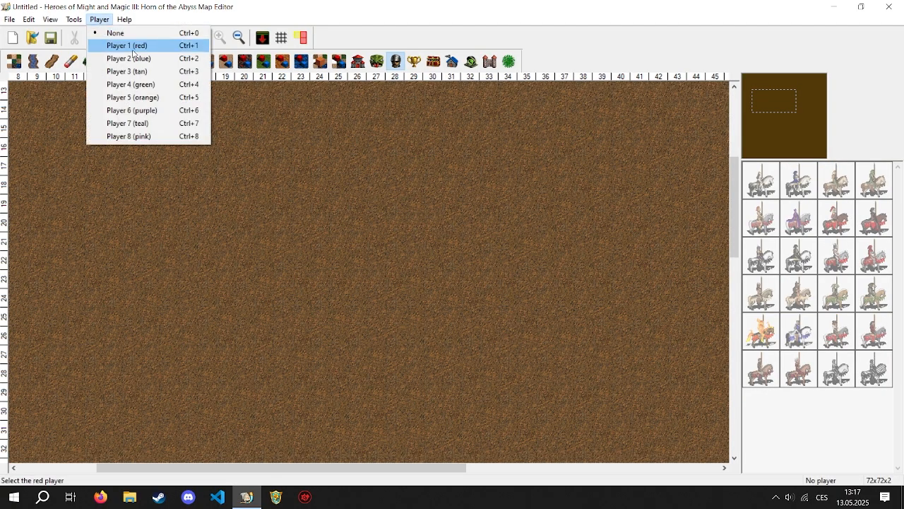
{"action": "left_click", "coordinate": [136, 58]}
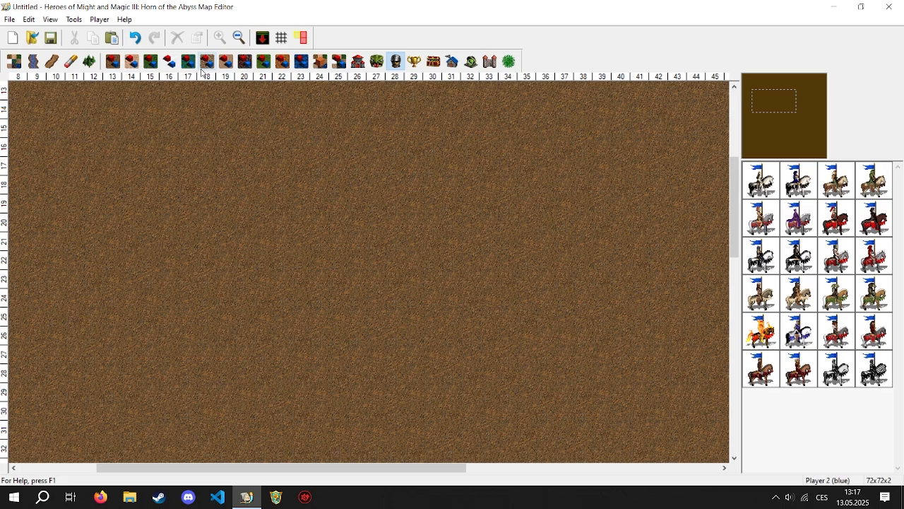
- Place a blue-flagged Alchemist's Lab from the sand terrain objects around column 27, row 21
{"action": "left_click", "coordinate": [131, 62]}
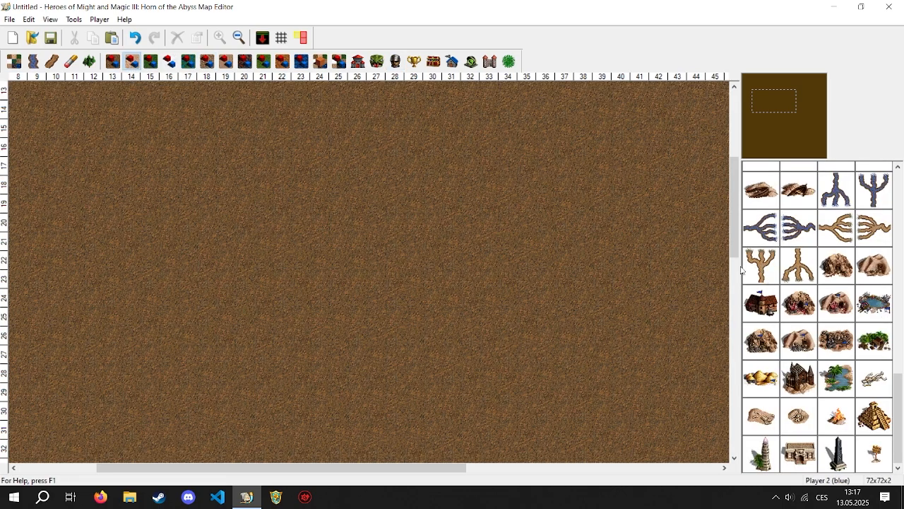
{"action": "left_click", "coordinate": [761, 304]}
{"action": "left_click", "coordinate": [385, 239]}
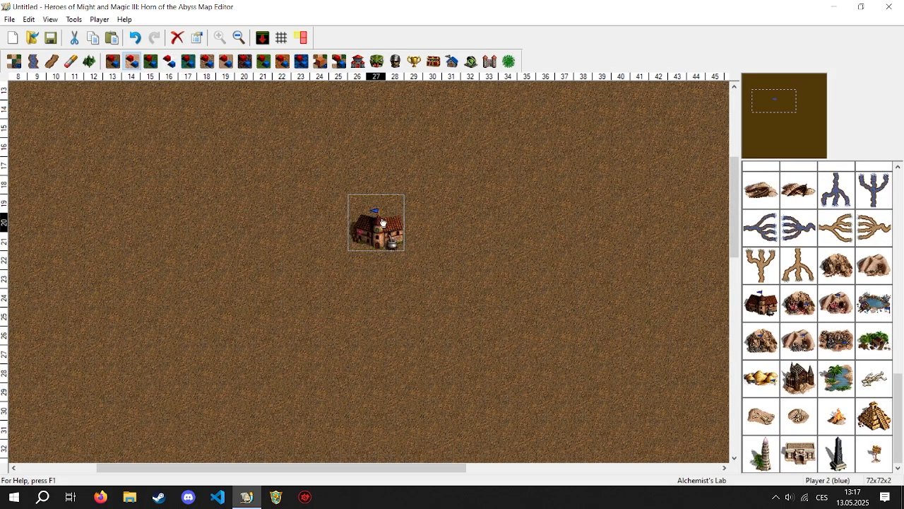
- Preview a blue-flagged Gold Mine over the map without keeping it and remove the Alchemist's Lab
{"action": "left_click", "coordinate": [793, 333]}
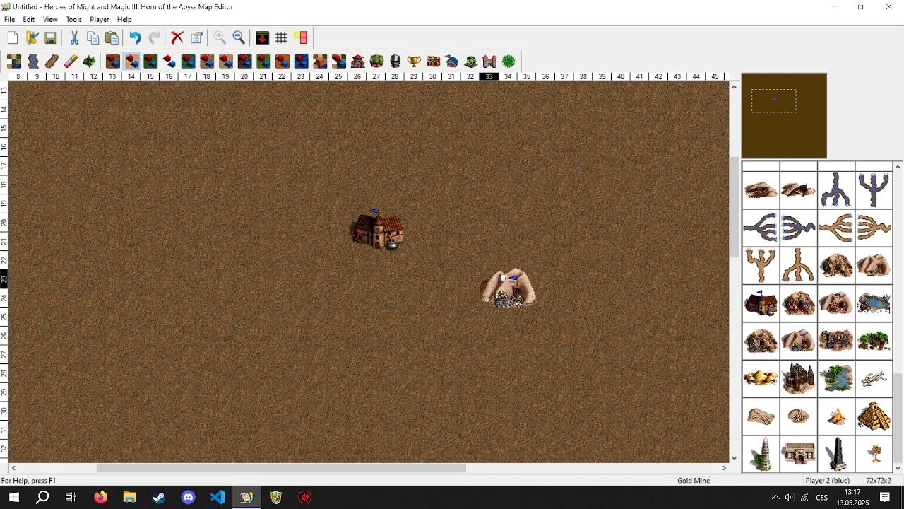
{"action": "left_click_drag", "start_coordinate": [696, 306], "coordinate": [760, 319]}
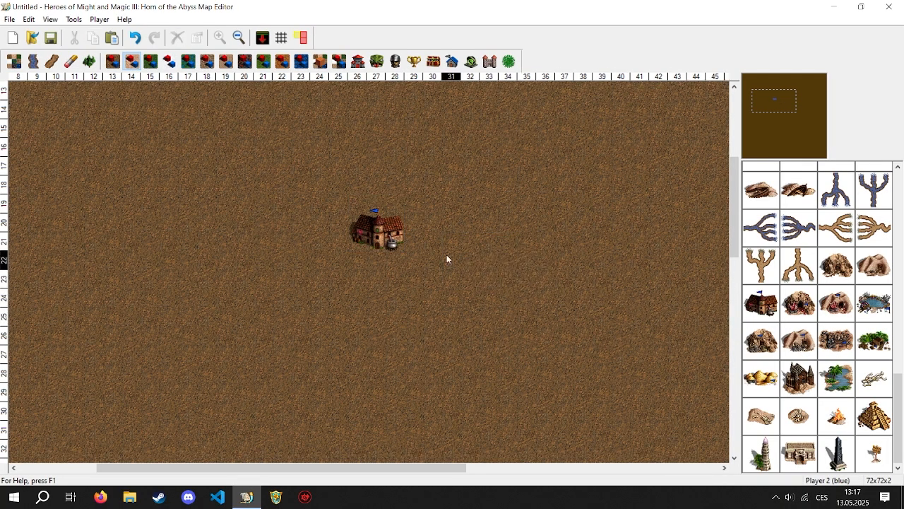
{"action": "left_click_drag", "start_coordinate": [376, 232], "coordinate": [709, 335]}
- Browse the artifact objects down to the random artifacts and the Grail
{"action": "left_click", "coordinate": [414, 61]}
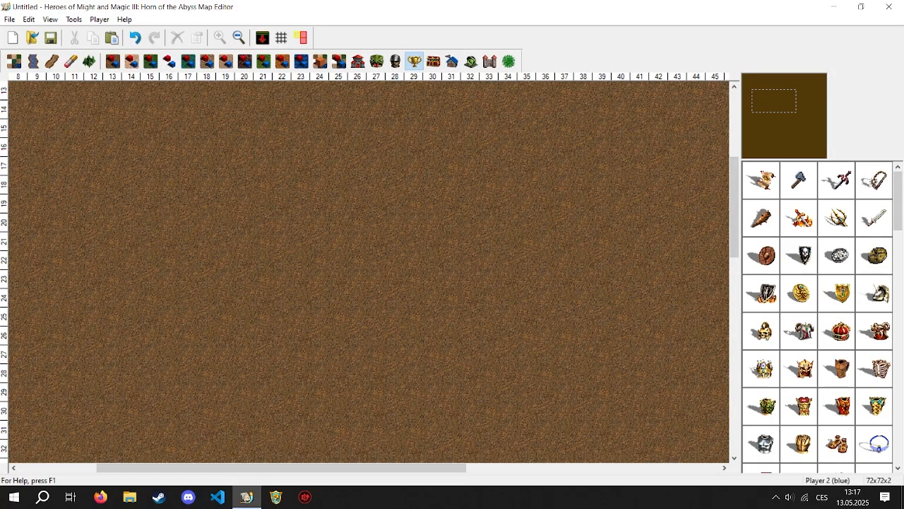
{"action": "left_click_drag", "start_coordinate": [772, 184], "coordinate": [823, 248]}
{"action": "scroll", "coordinate": [871, 206], "scroll_direction": "down", "scroll_amount": 8}
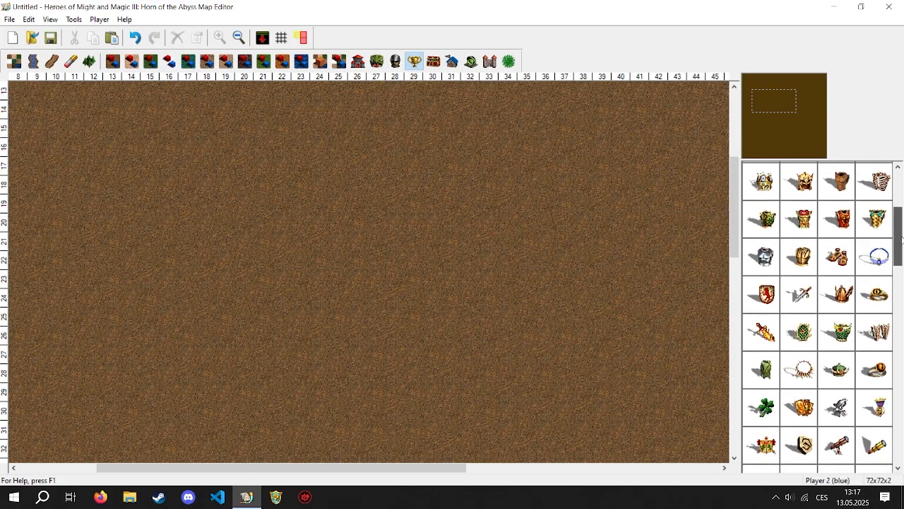
{"action": "scroll", "coordinate": [880, 308], "scroll_direction": "down", "scroll_amount": 10}
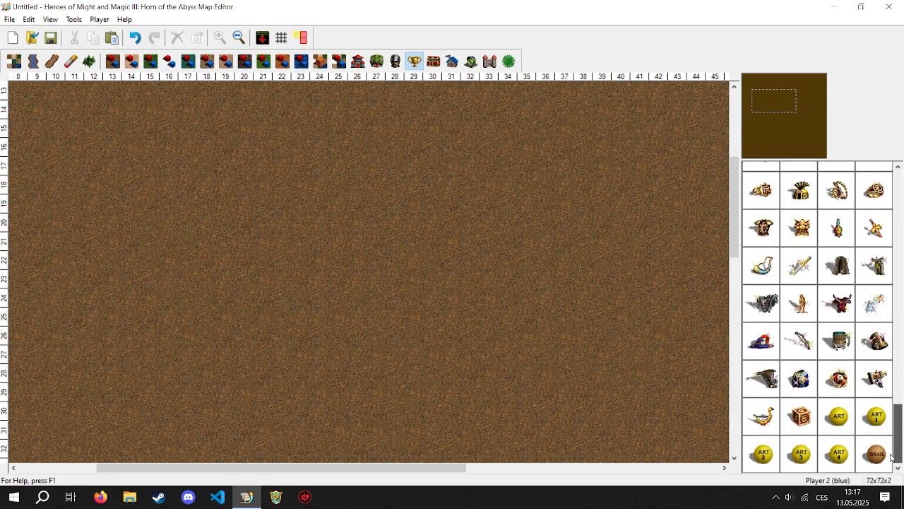
{"action": "left_click", "coordinate": [839, 417]}
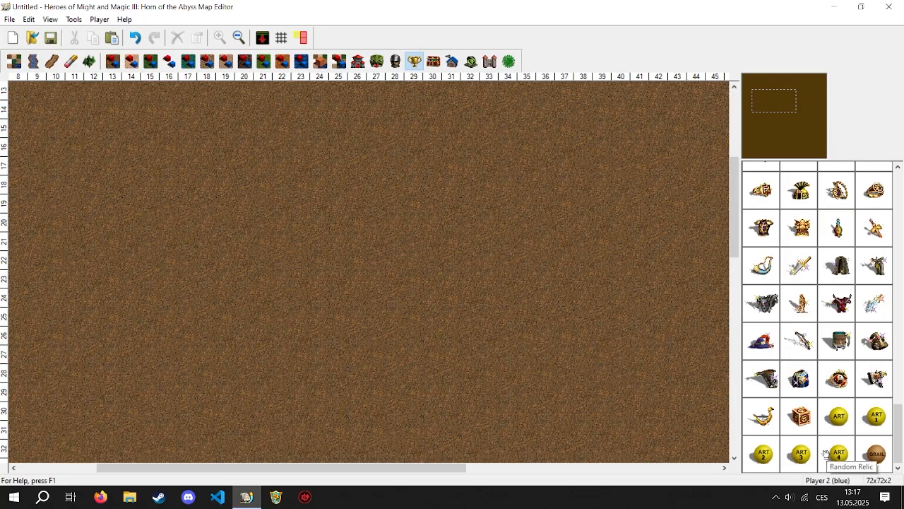
- Place the Grail on the dirt at column 32, row 23 and move it to column 37, row 16
{"action": "left_click", "coordinate": [876, 453]}
{"action": "left_click", "coordinate": [473, 282]}
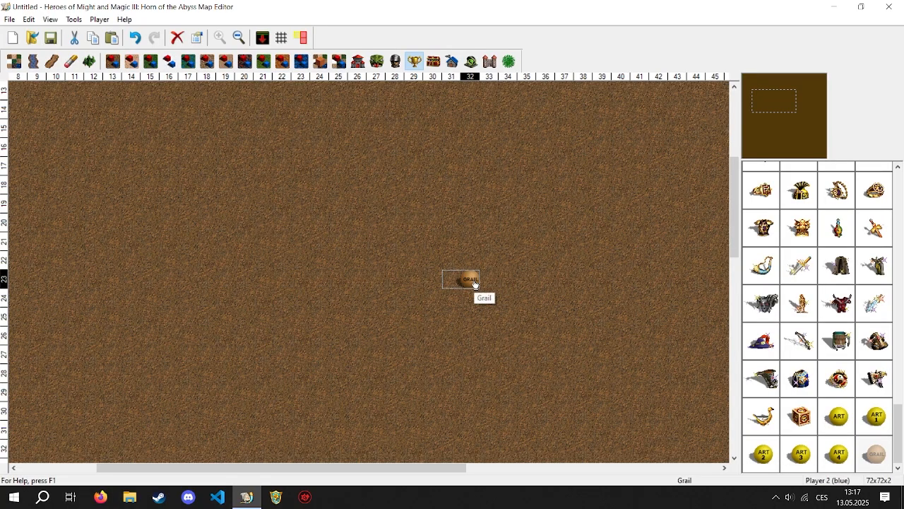
{"action": "left_click_drag", "start_coordinate": [475, 283], "coordinate": [553, 150]}
{"action": "left_click_drag", "start_coordinate": [757, 111], "coordinate": [791, 84]}
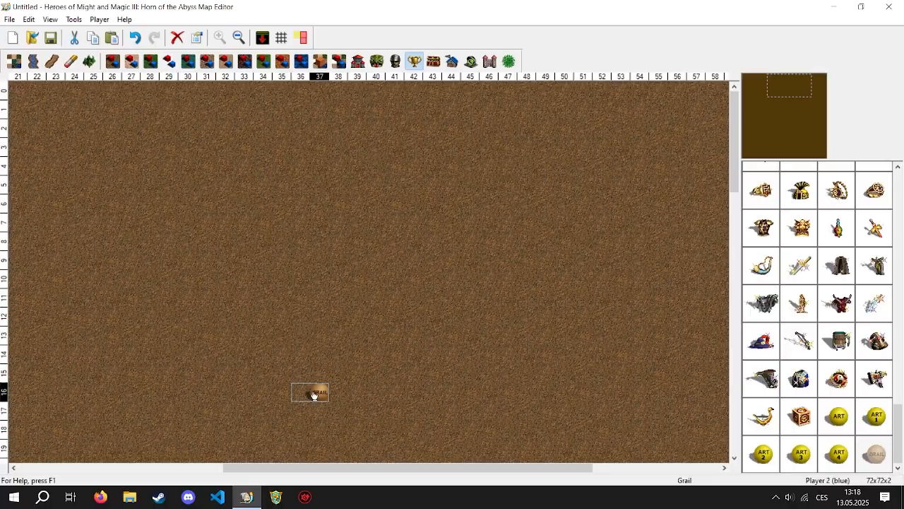
- Try moving the Grail to rows 3, 4 and 5 near the map's upper edge, and remove it from the map
{"action": "left_click_drag", "start_coordinate": [310, 392], "coordinate": [432, 150]}
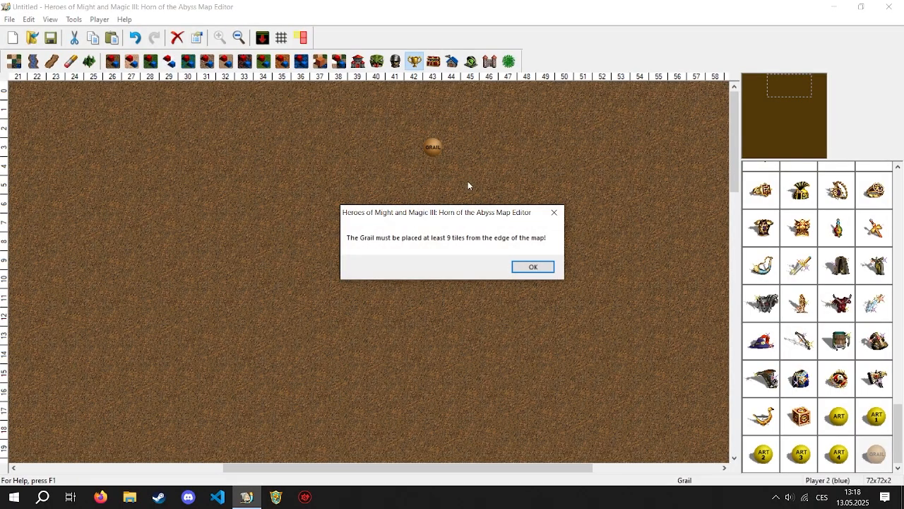
{"action": "left_click", "coordinate": [531, 267]}
{"action": "left_click_drag", "start_coordinate": [315, 396], "coordinate": [422, 172]}
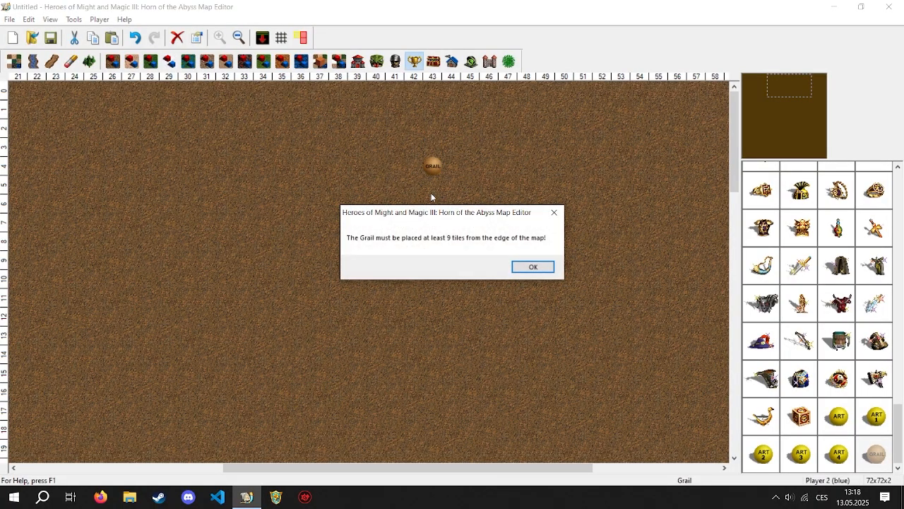
{"action": "left_click", "coordinate": [526, 274]}
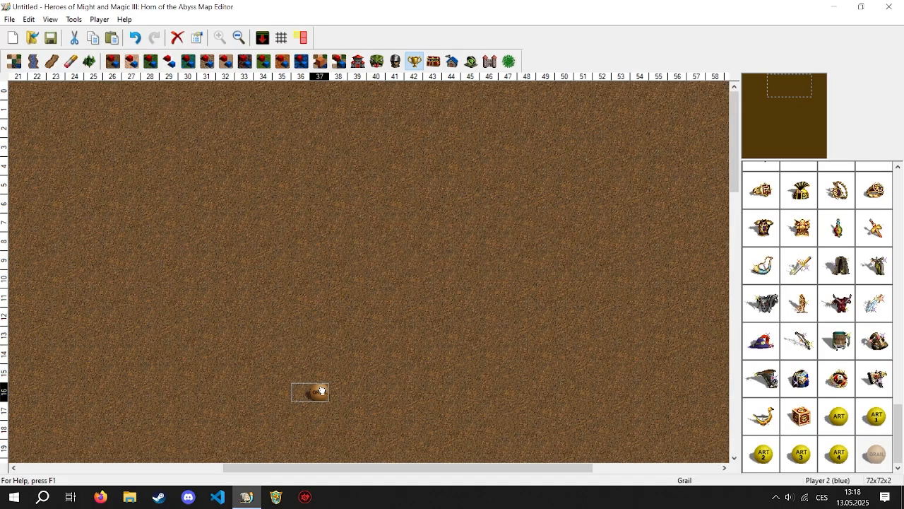
{"action": "left_click_drag", "start_coordinate": [318, 391], "coordinate": [494, 185]}
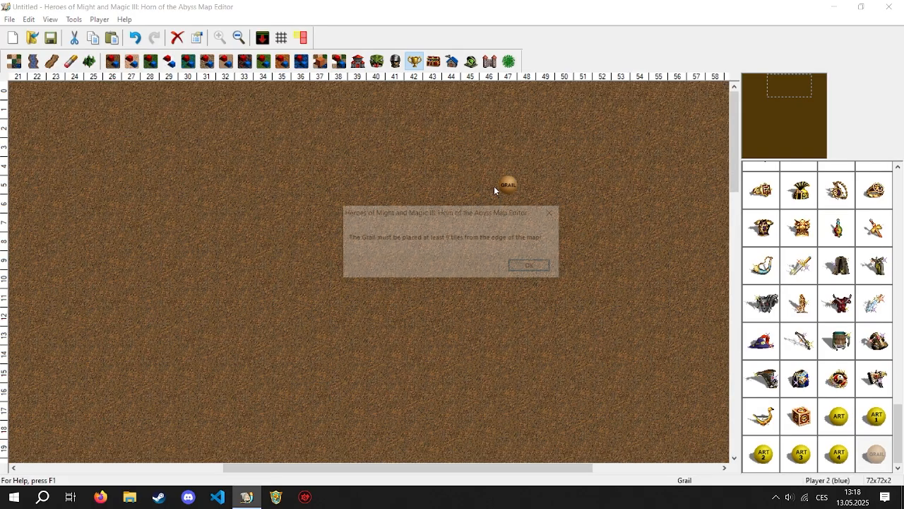
{"action": "left_click", "coordinate": [532, 267]}
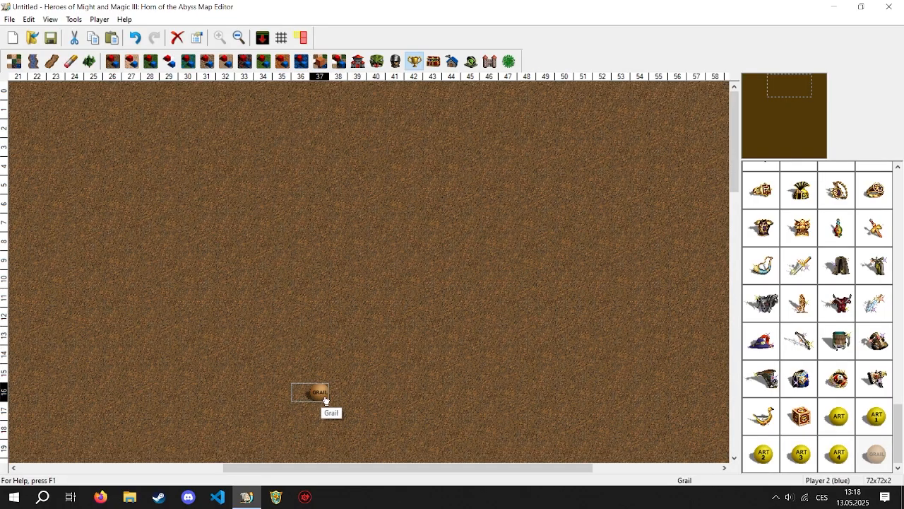
{"action": "left_click_drag", "start_coordinate": [323, 400], "coordinate": [442, 367]}
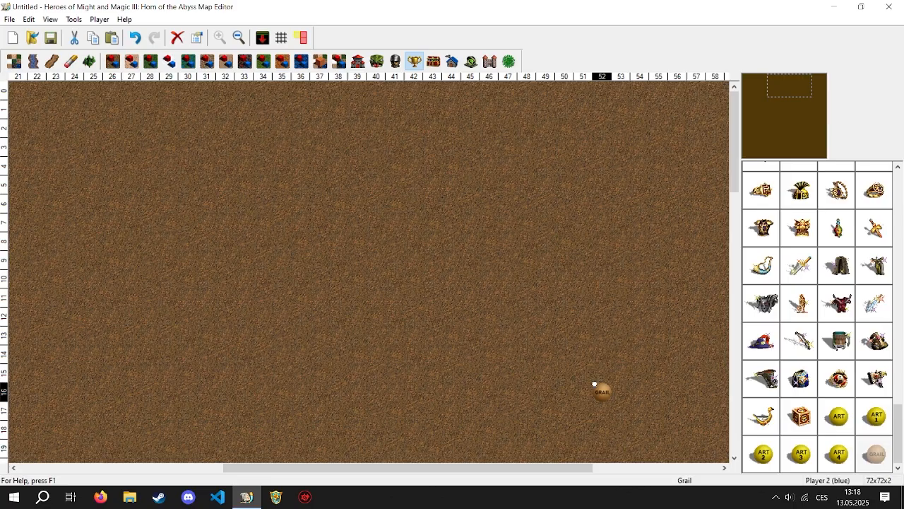
{"action": "left_click_drag", "start_coordinate": [810, 385], "coordinate": [820, 389]}
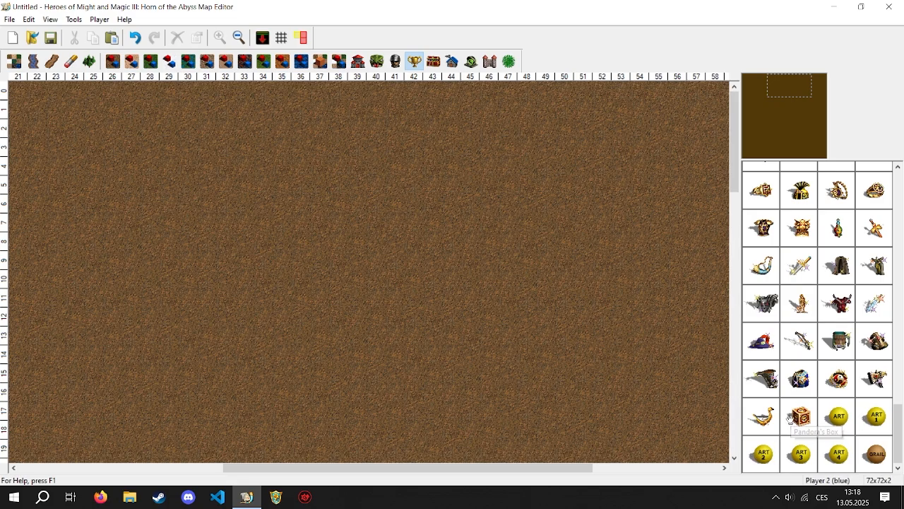
- Try out a Pandora's Box at column 46, row 12 and a Random Resource at column 49, row 8, deleting each one
{"action": "left_click_drag", "start_coordinate": [801, 417], "coordinate": [505, 322]}
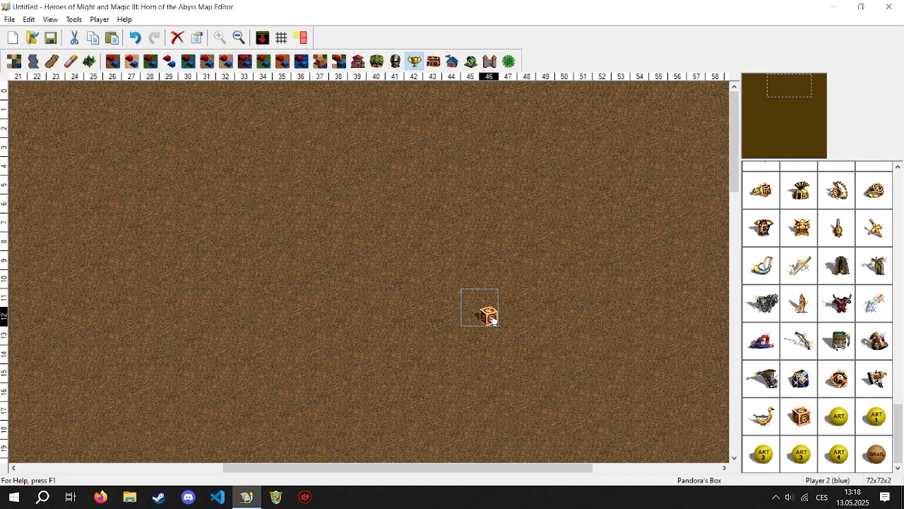
{"action": "key", "text": "Delete"}
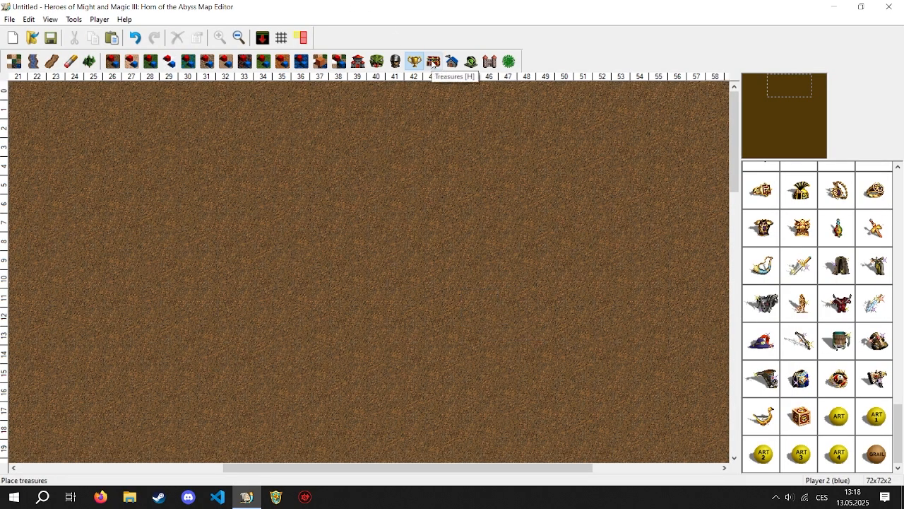
{"action": "left_click", "coordinate": [433, 62]}
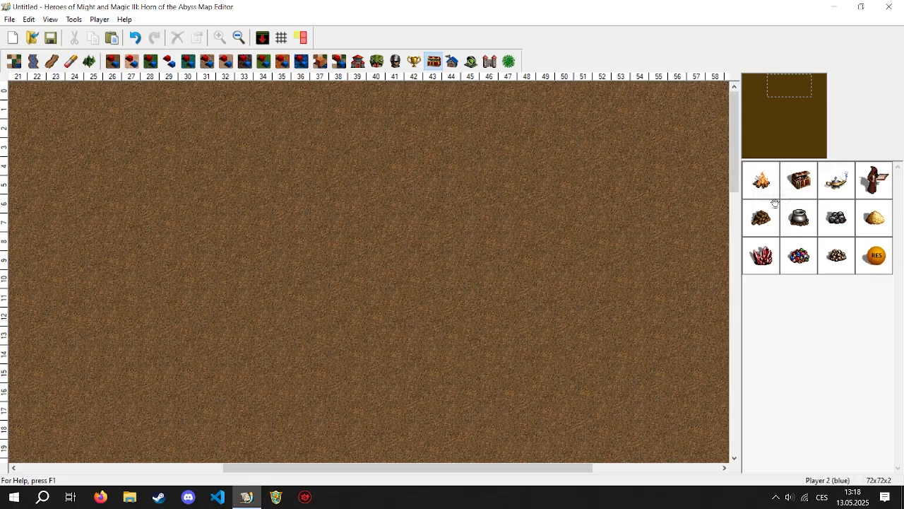
{"action": "left_click", "coordinate": [876, 256]}
{"action": "left_click", "coordinate": [544, 246]}
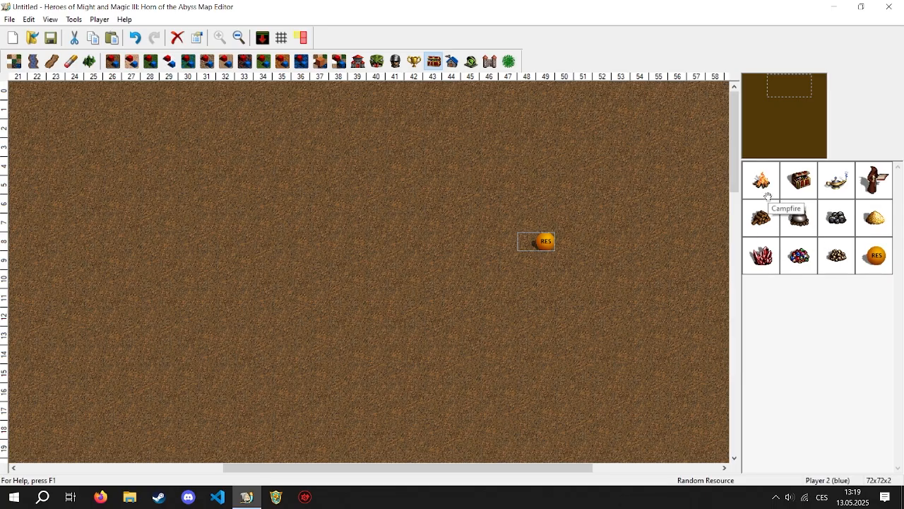
{"action": "key", "text": "Delete"}
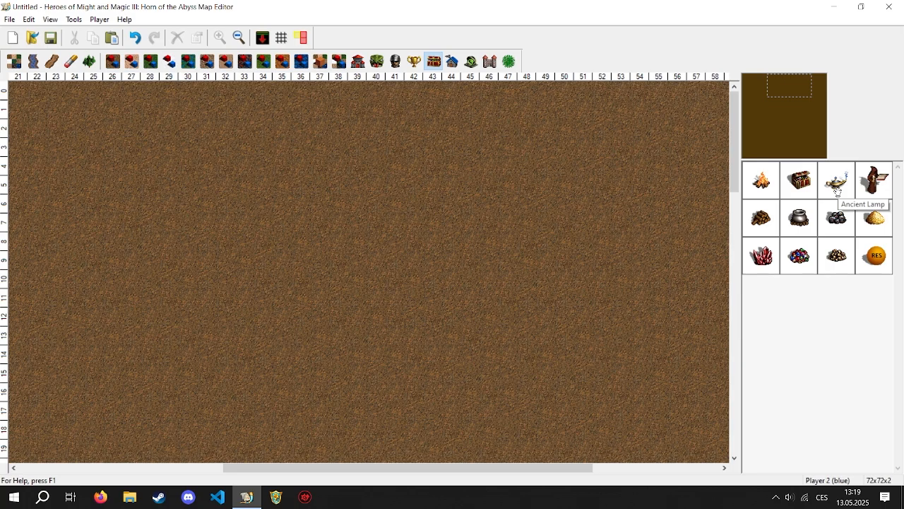
- Place a Random Castle Dwelling from the creature generators around column 43, row 7 and delete it
{"action": "left_click", "coordinate": [452, 64]}
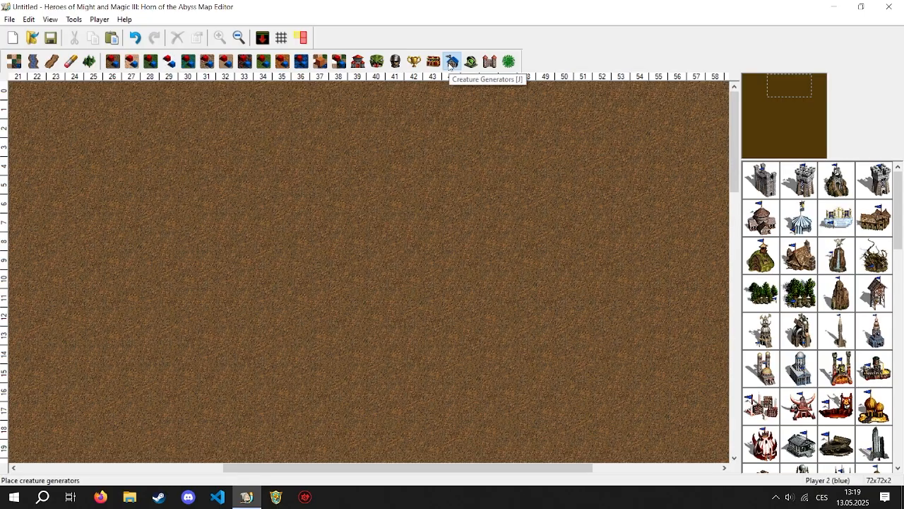
{"action": "left_click_drag", "start_coordinate": [899, 219], "coordinate": [890, 439]}
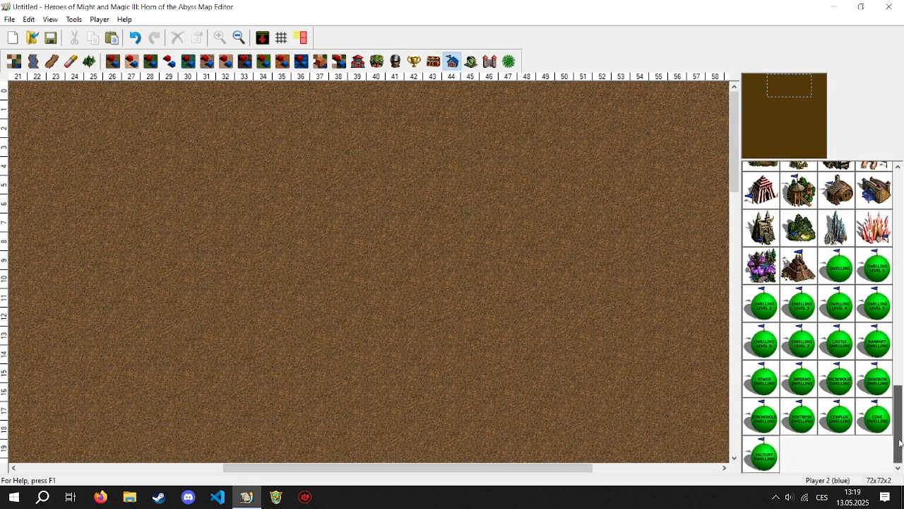
{"action": "left_click", "coordinate": [837, 279]}
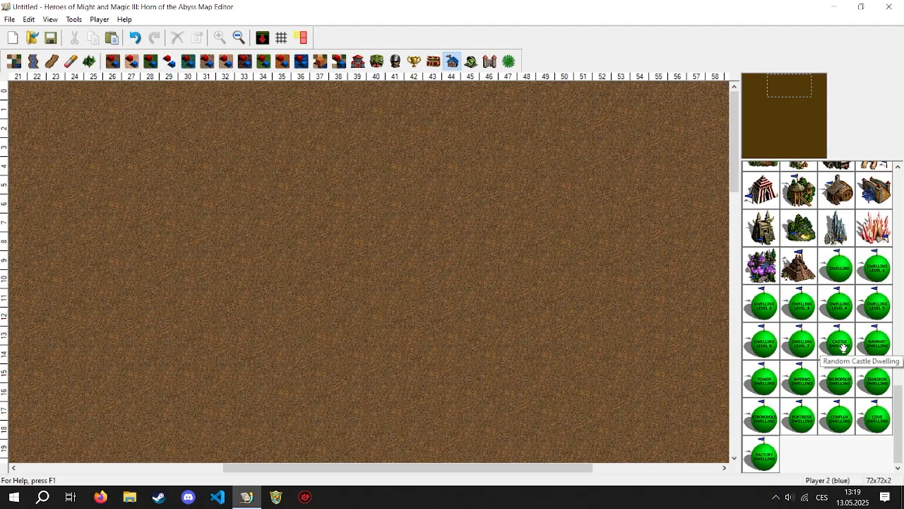
{"action": "left_click_drag", "start_coordinate": [819, 344], "coordinate": [448, 238]}
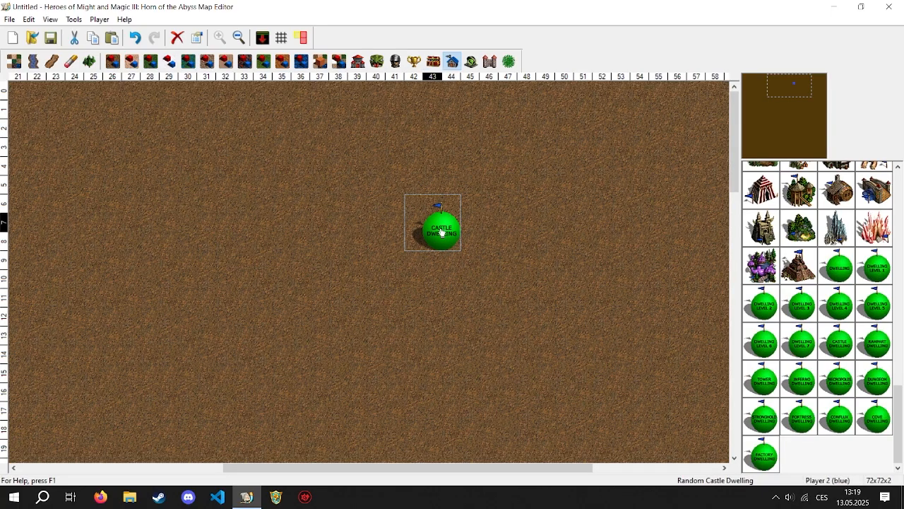
{"action": "key", "text": "Delete"}
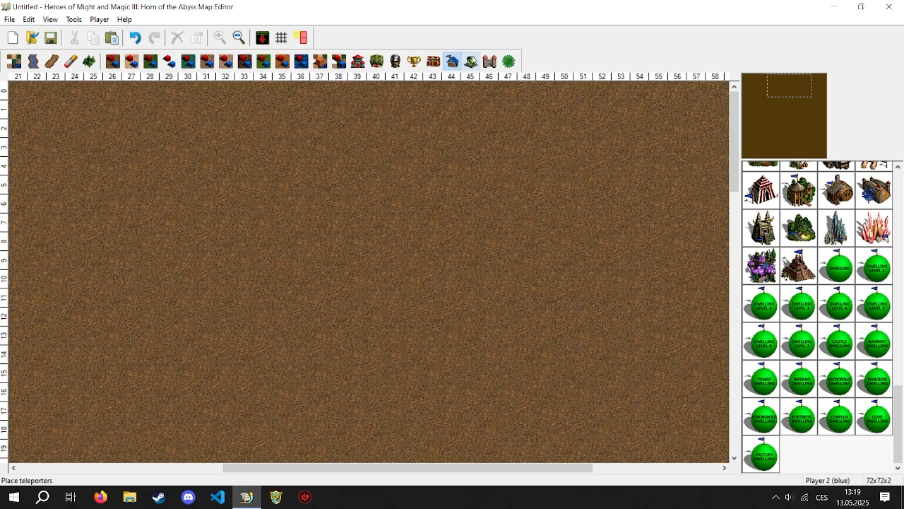
- Examine the teleporters, the garrison and tent objects with the Quest Guard and light blue Keymaster's Tent, and the magical terrain patches
{"action": "left_click", "coordinate": [471, 61]}
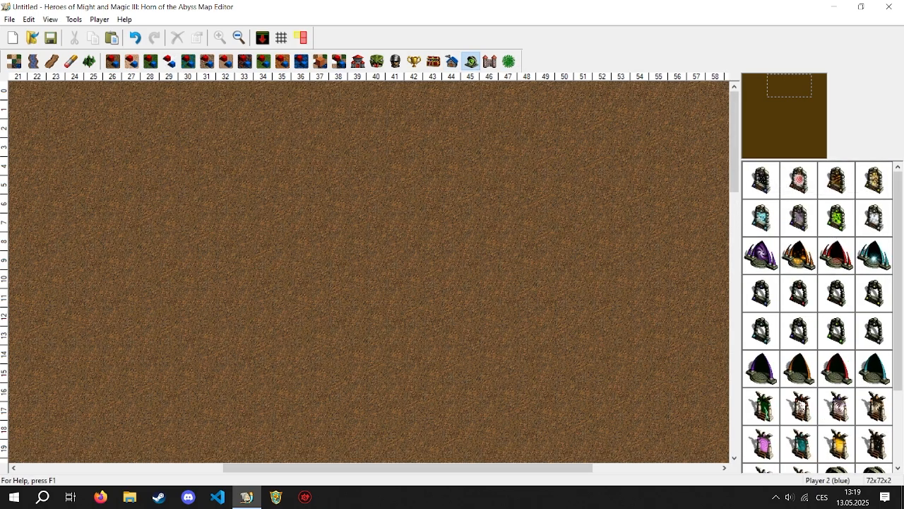
{"action": "left_click_drag", "start_coordinate": [902, 320], "coordinate": [895, 378]}
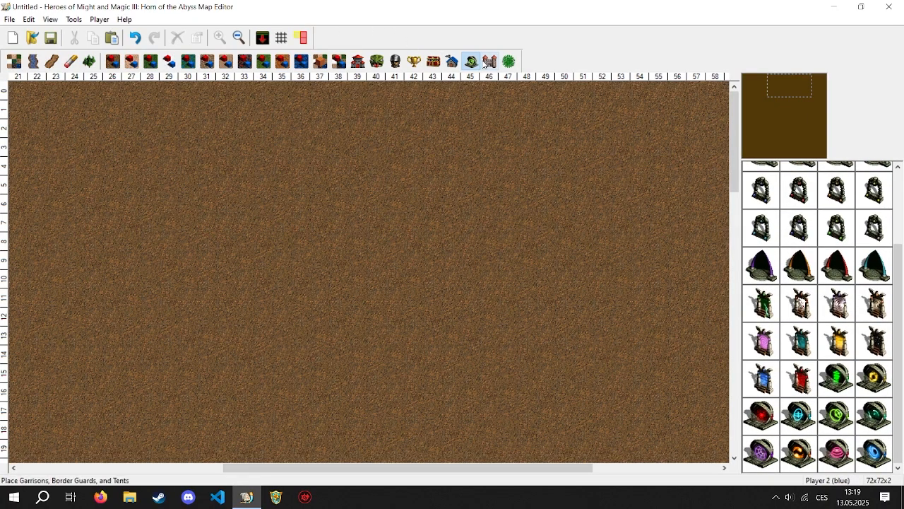
{"action": "left_click", "coordinate": [490, 63]}
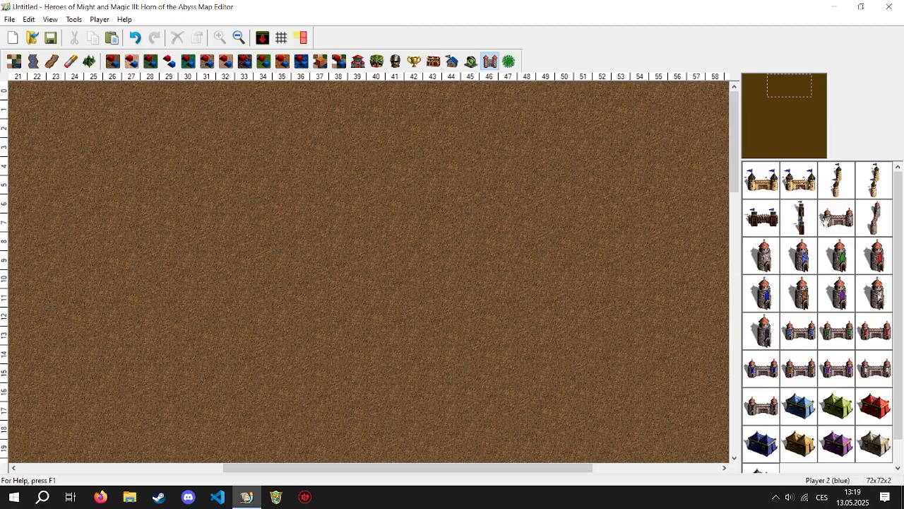
{"action": "left_click", "coordinate": [765, 262]}
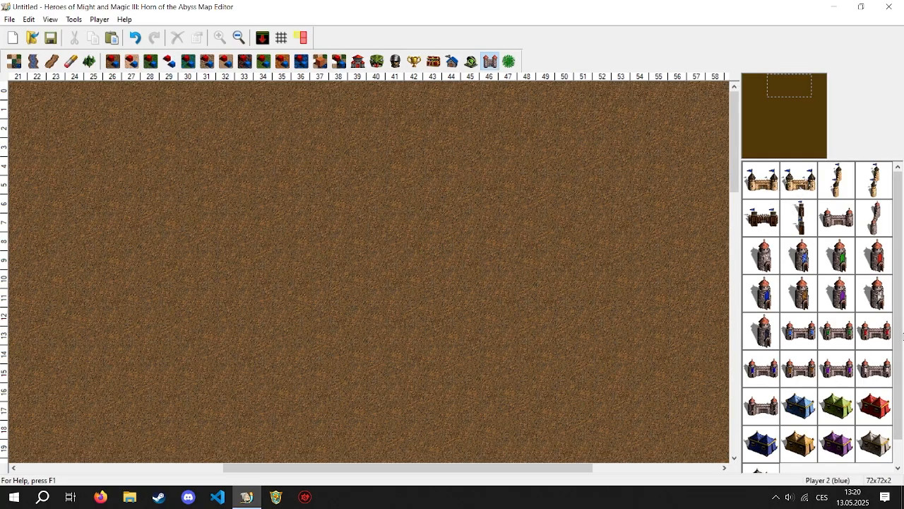
{"action": "left_click", "coordinate": [798, 408]}
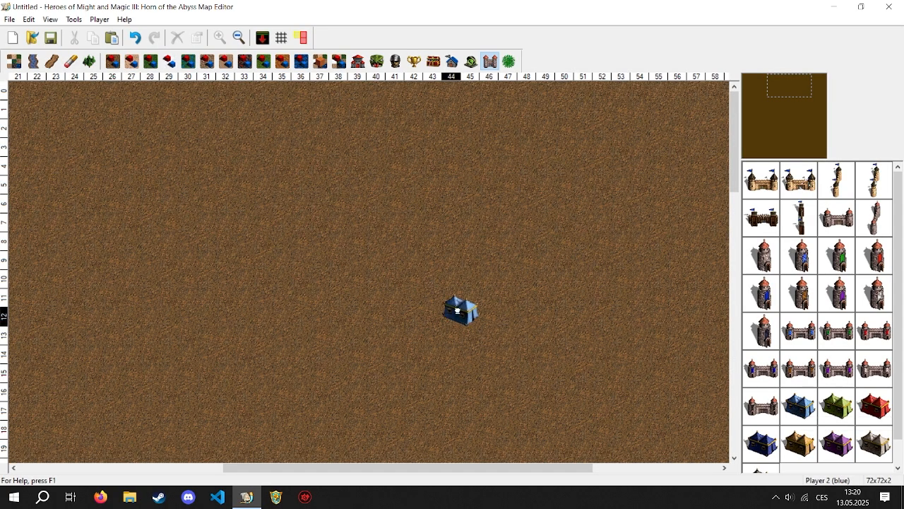
{"action": "left_click", "coordinate": [509, 62]}
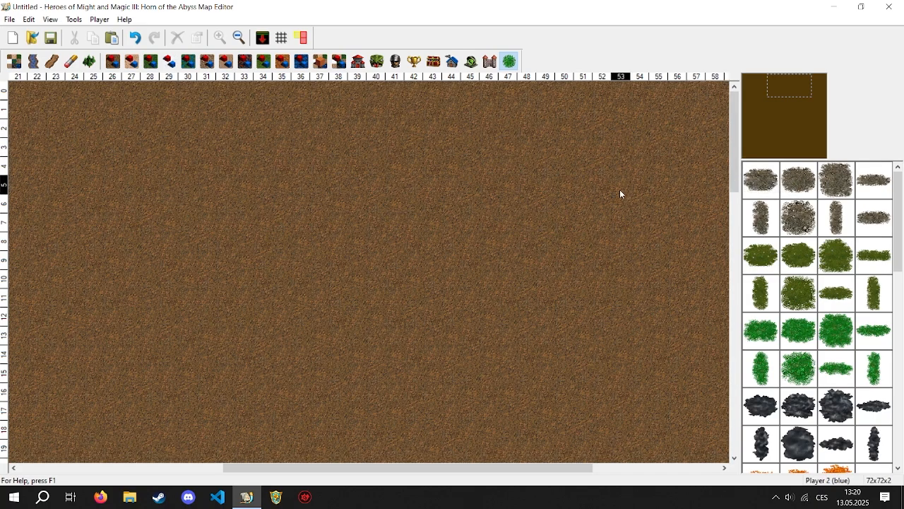
- Place a Mountain from the dirt terrain objects at columns 47–52, rows 8–11, with Pine Trees beside its upper-left edge
{"action": "left_click", "coordinate": [151, 62]}
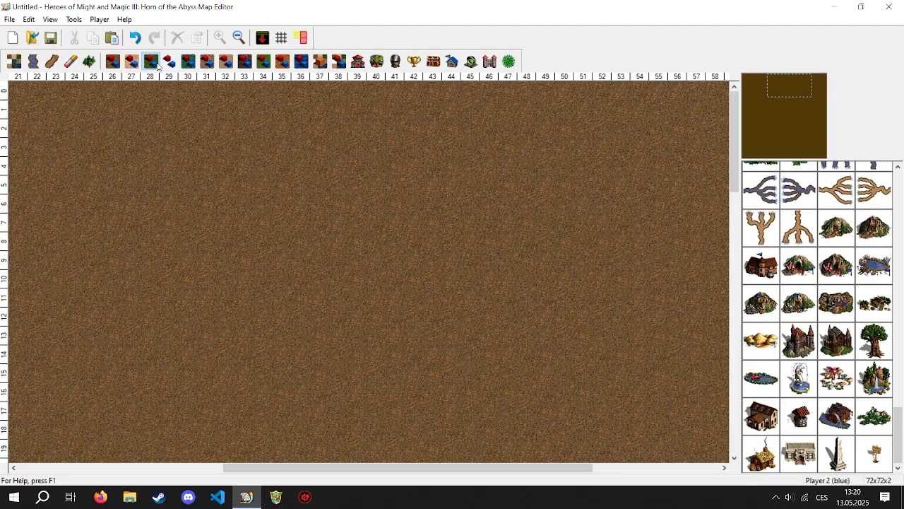
{"action": "left_click", "coordinate": [117, 62]}
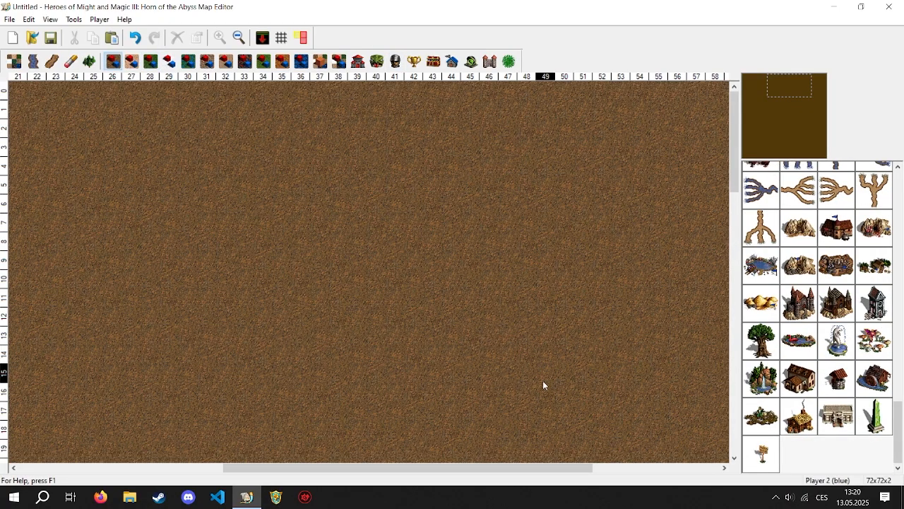
{"action": "scroll", "coordinate": [891, 417], "scroll_direction": "up", "scroll_amount": 10}
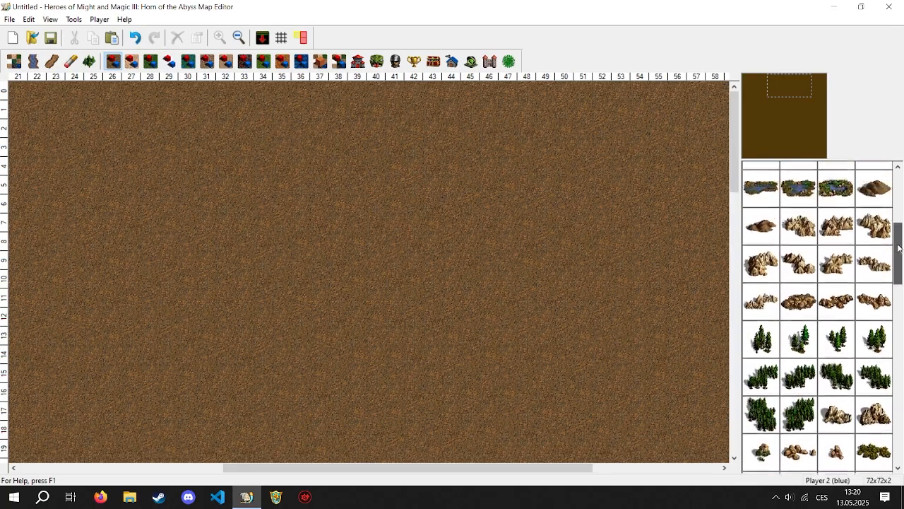
{"action": "left_click", "coordinate": [838, 281]}
{"action": "left_click", "coordinate": [761, 419]}
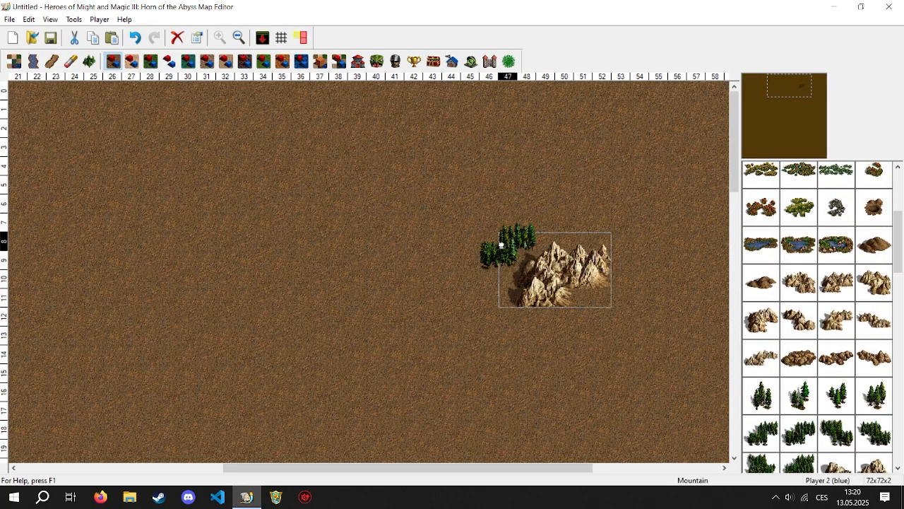
{"action": "left_click", "coordinate": [501, 243]}
- Place Cursed Ground patches under the pine trees and the mountain, and move the mountain's larger patch to columns 35–40, rows 3–8
{"action": "left_click", "coordinate": [508, 61]}
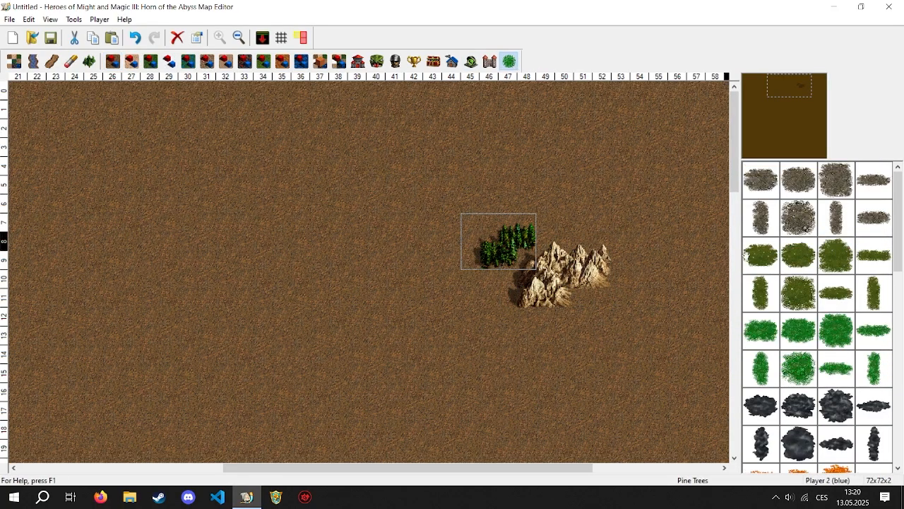
{"action": "left_click", "coordinate": [798, 215]}
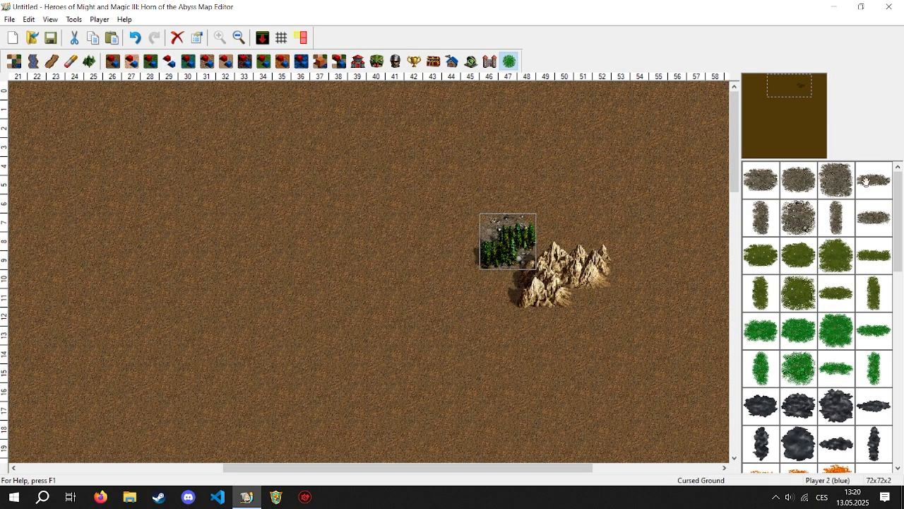
{"action": "left_click", "coordinate": [561, 289]}
{"action": "left_click", "coordinate": [643, 331]}
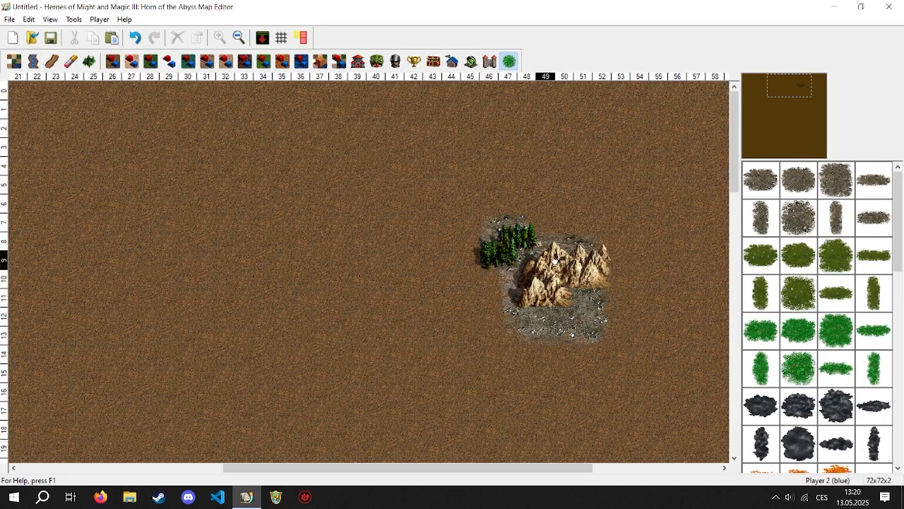
{"action": "left_click_drag", "start_coordinate": [546, 283], "coordinate": [317, 196]}
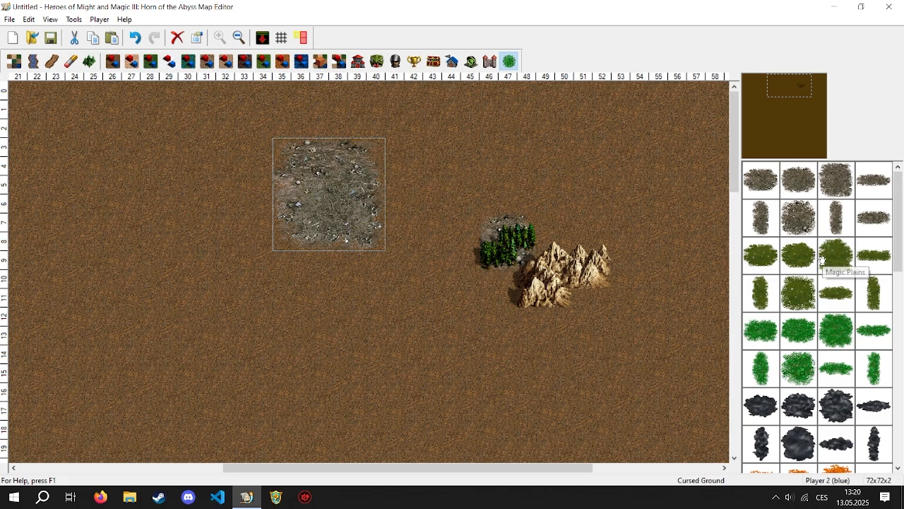
- Place large patches of Magic Plains at columns 48–53, Clover Field at columns 41–46, and Evil Fog below the clover at rows 11–16
{"action": "left_click_drag", "start_coordinate": [821, 260], "coordinate": [601, 198]}
{"action": "mouse_move", "coordinate": [896, 234]}
{"action": "left_mouse_down"}
{"action": "mouse_move", "coordinate": [897, 262]}
{"action": "mouse_move", "coordinate": [897, 248]}
{"action": "left_mouse_up"}
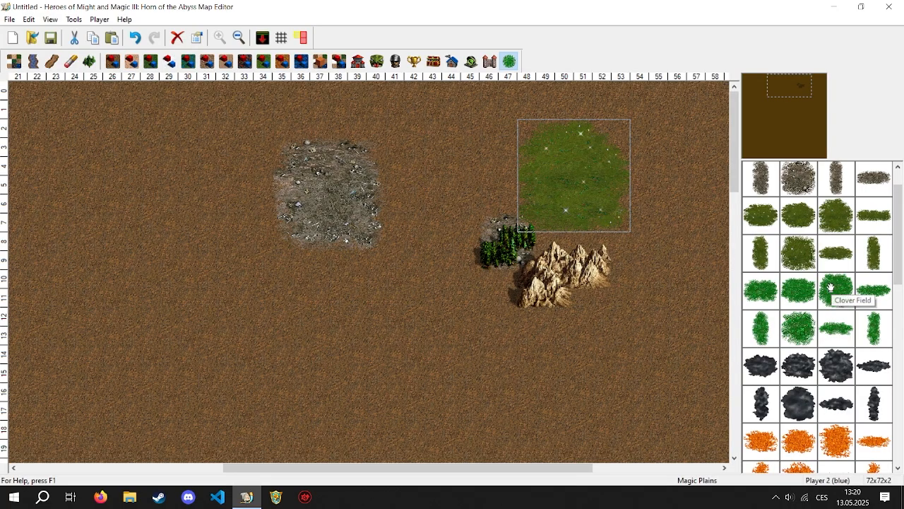
{"action": "left_click_drag", "start_coordinate": [828, 283], "coordinate": [452, 197]}
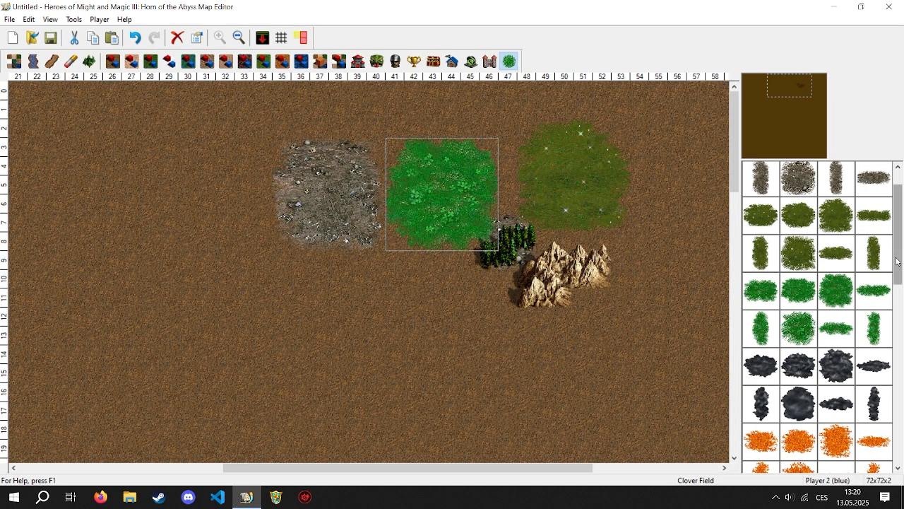
{"action": "scroll", "coordinate": [841, 282], "scroll_direction": "down", "scroll_amount": 1}
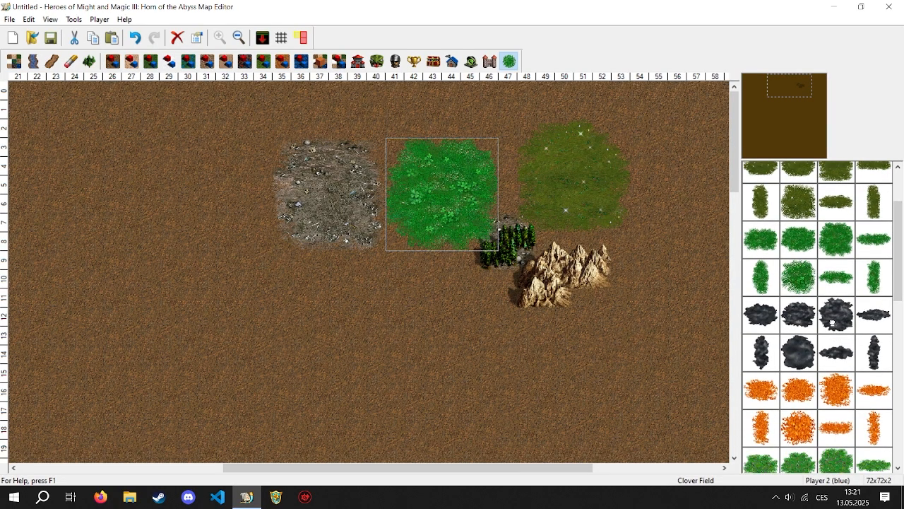
{"action": "left_click_drag", "start_coordinate": [832, 319], "coordinate": [452, 348]}
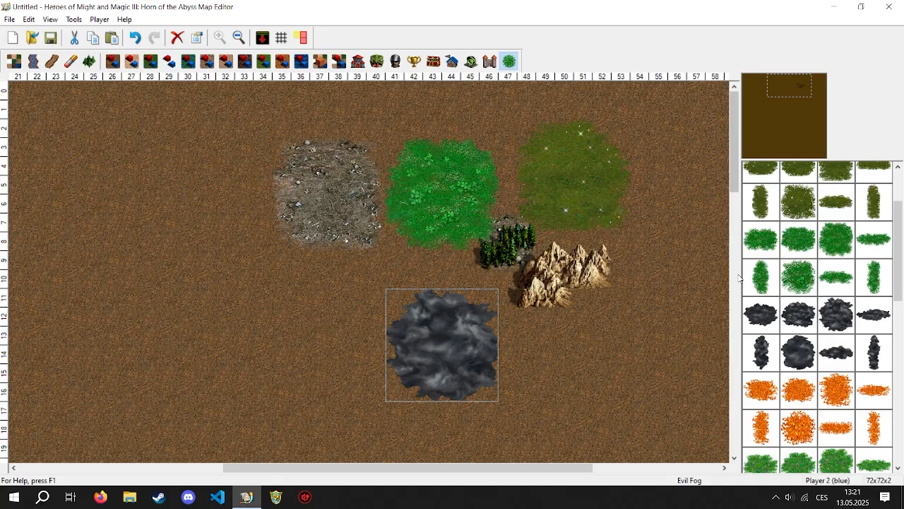
- Place a large Holy Ground patch beside the Evil Fog at columns 47–52, rows 12–17
{"action": "left_click_drag", "start_coordinate": [896, 290], "coordinate": [900, 327]}
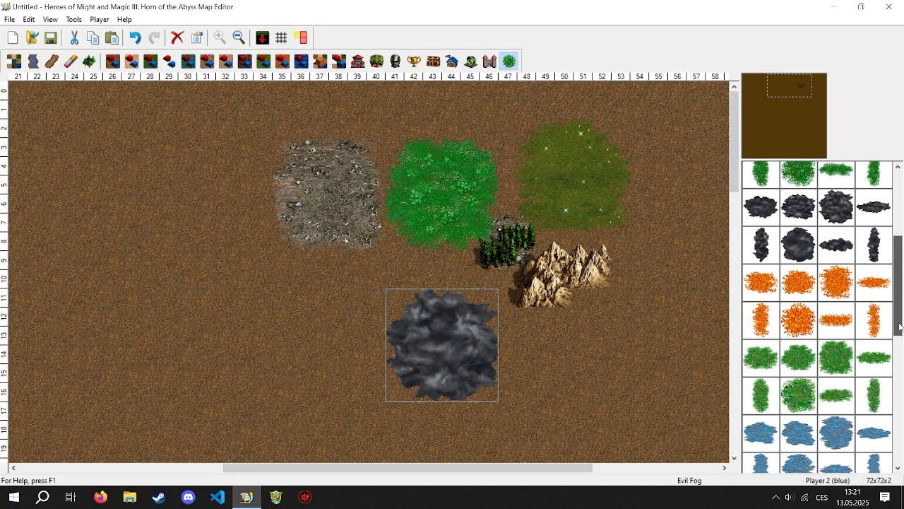
{"action": "left_click_drag", "start_coordinate": [900, 326], "coordinate": [896, 343]}
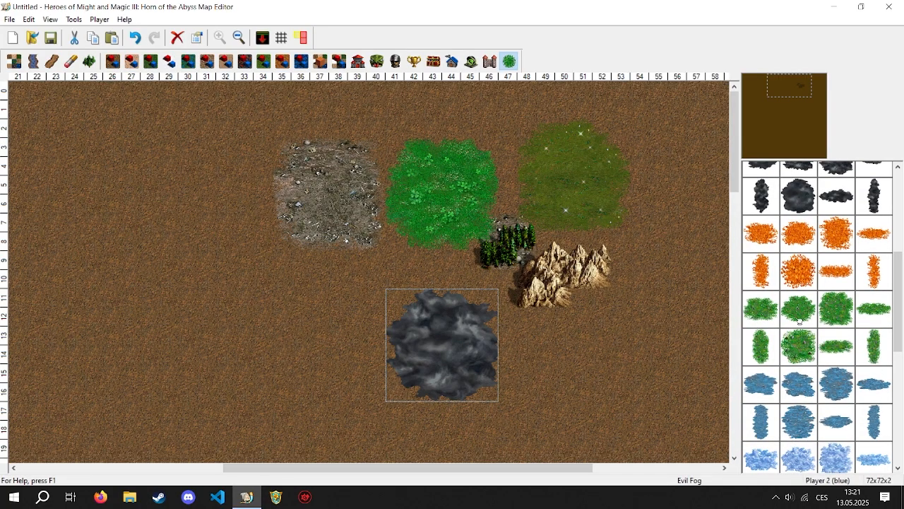
{"action": "left_click", "coordinate": [550, 360]}
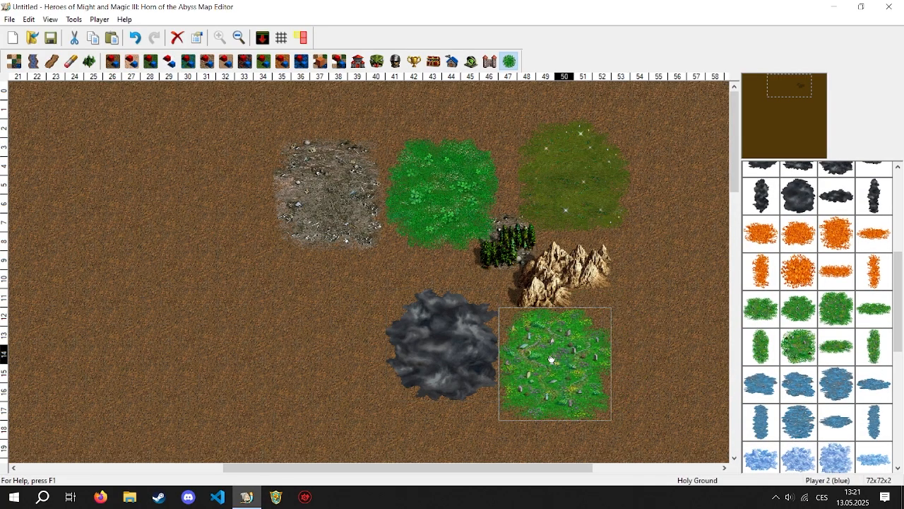
{"action": "left_click", "coordinate": [461, 337]}
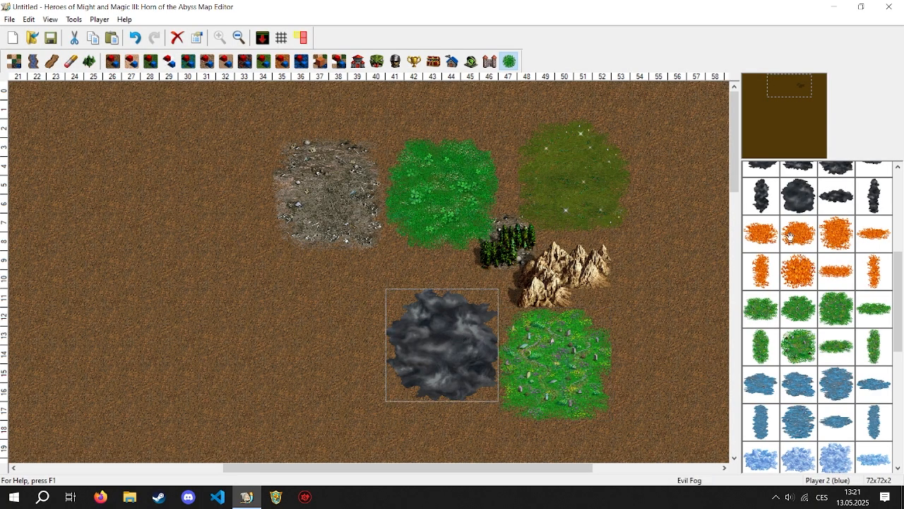
- Place a large Rocklands patch at columns 31–36, rows 9–14, and delete it
{"action": "scroll", "coordinate": [840, 304], "scroll_direction": "down", "scroll_amount": 2}
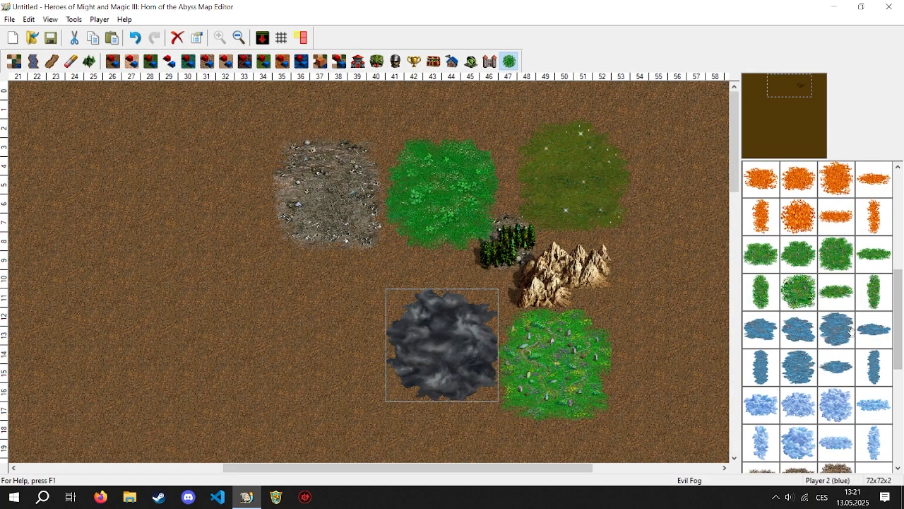
{"action": "left_click_drag", "start_coordinate": [896, 336], "coordinate": [891, 360]}
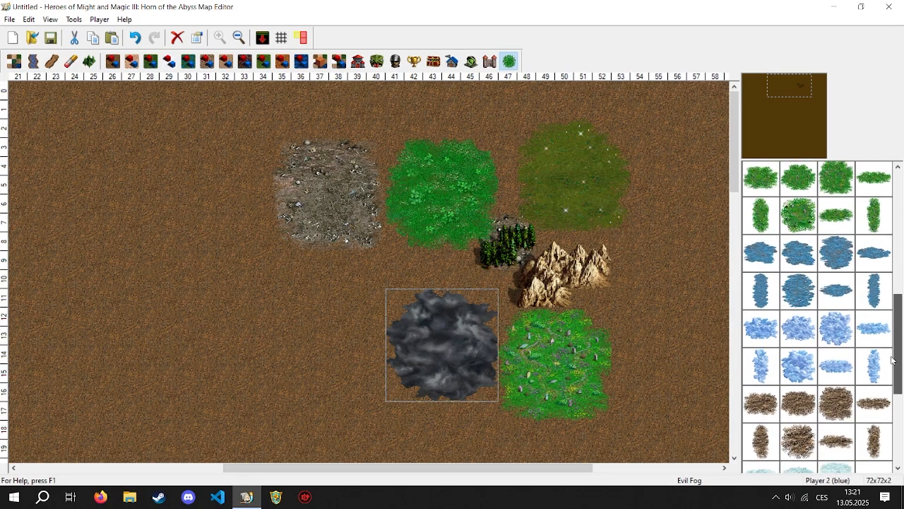
{"action": "scroll", "coordinate": [876, 346], "scroll_direction": "down", "scroll_amount": 1}
{"action": "scroll", "coordinate": [887, 359], "scroll_direction": "down", "scroll_amount": 2}
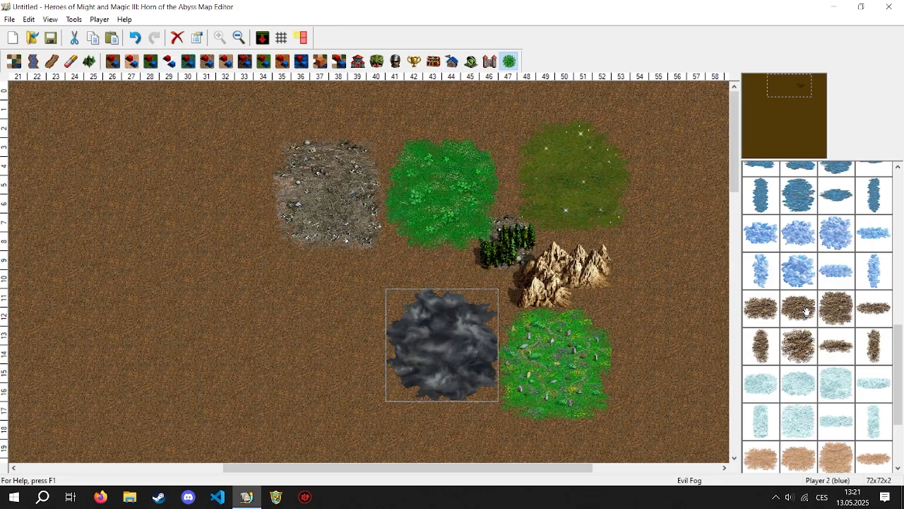
{"action": "left_click", "coordinate": [807, 311]}
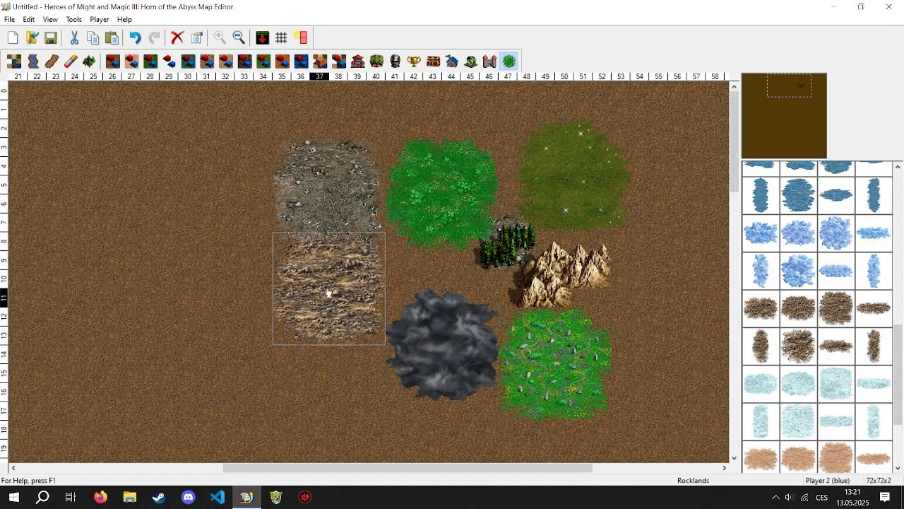
{"action": "left_click", "coordinate": [259, 315]}
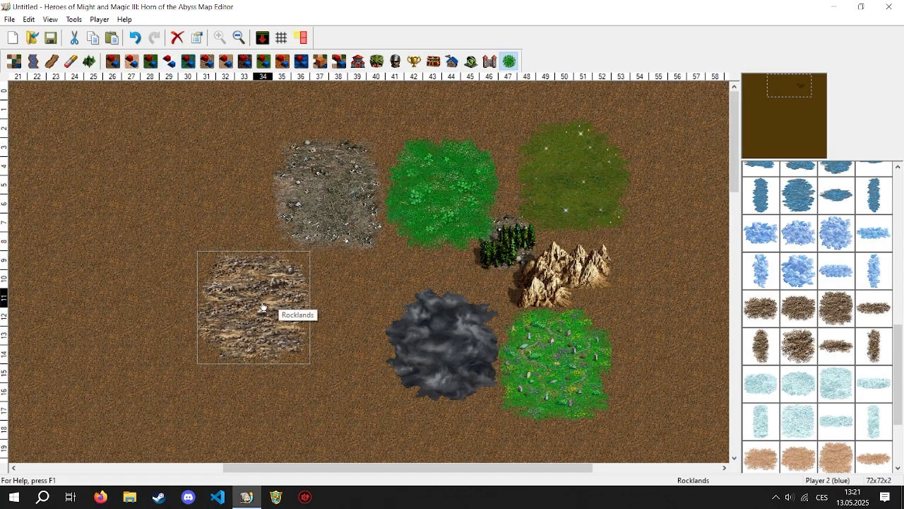
{"action": "left_click_drag", "start_coordinate": [263, 309], "coordinate": [572, 285]}
{"action": "key", "text": "Delete"}
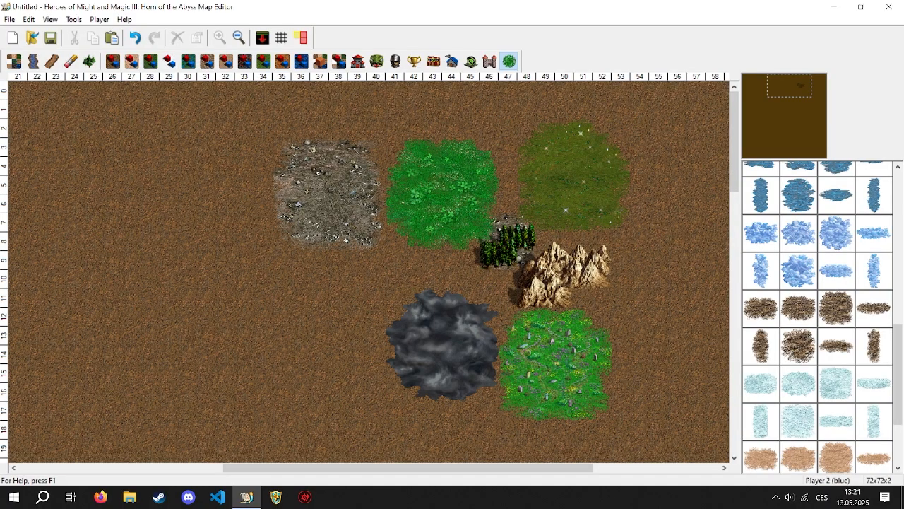
- Place a large Cracked Ice patch at columns 32–37, rows 10–15, and remove it from the map
{"action": "left_click", "coordinate": [832, 390]}
{"action": "left_click", "coordinate": [281, 317]}
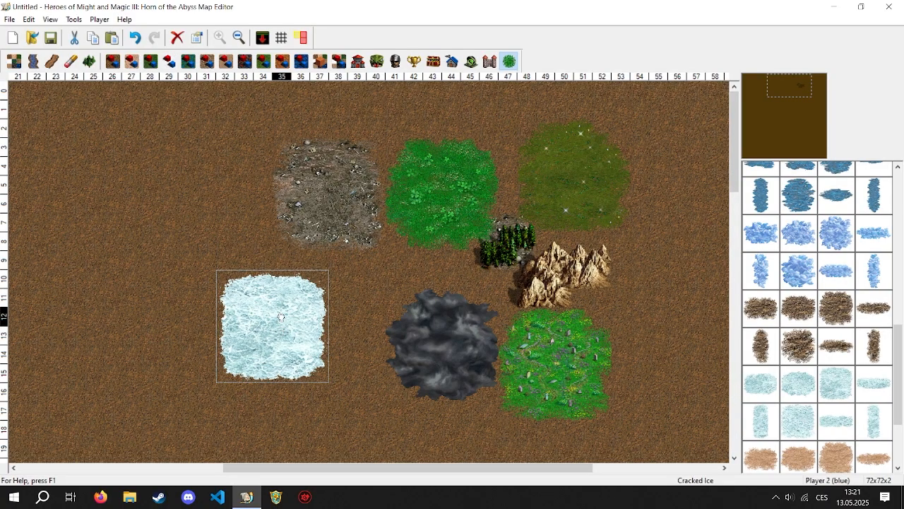
{"action": "left_click_drag", "start_coordinate": [277, 322], "coordinate": [333, 301]}
{"action": "left_click_drag", "start_coordinate": [319, 306], "coordinate": [839, 361]}
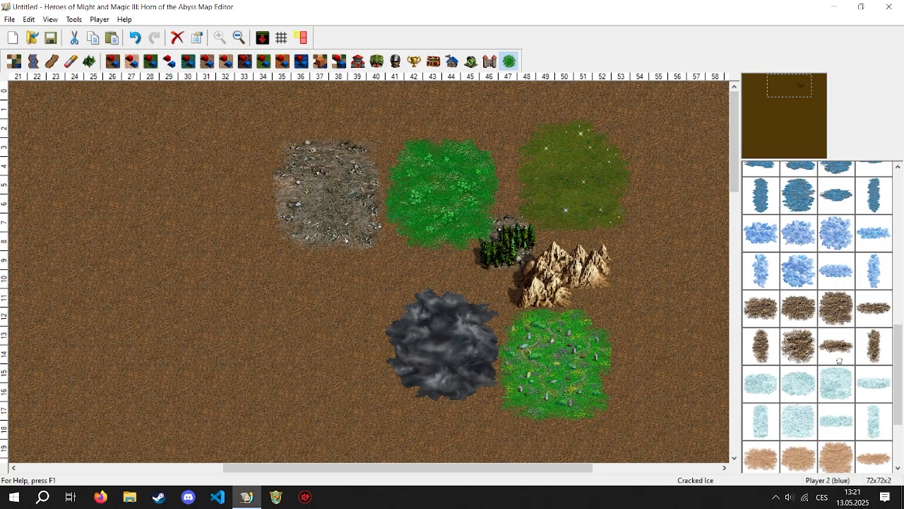
- Place a large Dunes patch below the Cursed Ground and delete it
{"action": "left_click", "coordinate": [837, 452]}
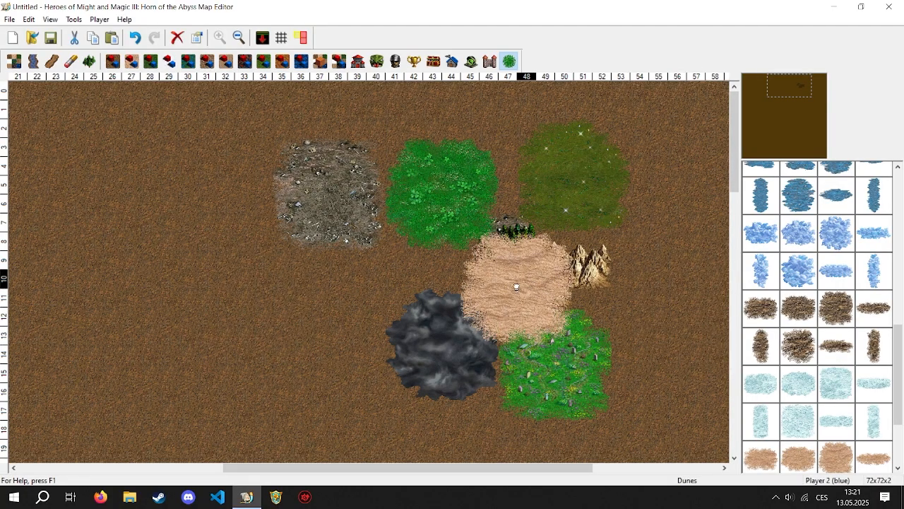
{"action": "left_click", "coordinate": [291, 288]}
{"action": "left_click_drag", "start_coordinate": [896, 347], "coordinate": [897, 408]}
{"action": "key", "text": "Delete"}
- Place a large Fields of Glory patch at columns 34–39, rows 10–15, and clear all objects from the map
{"action": "left_click", "coordinate": [837, 418]}
{"action": "left_click", "coordinate": [311, 323]}
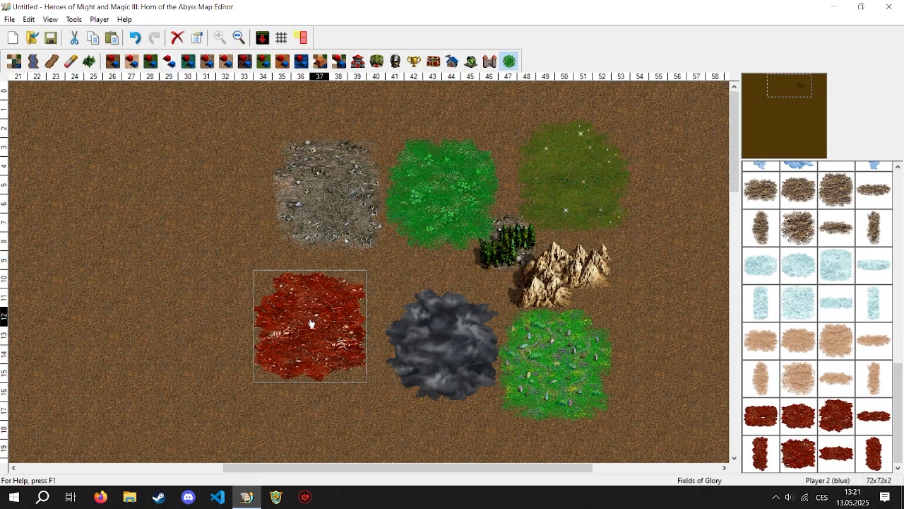
{"action": "key", "text": "Delete"}
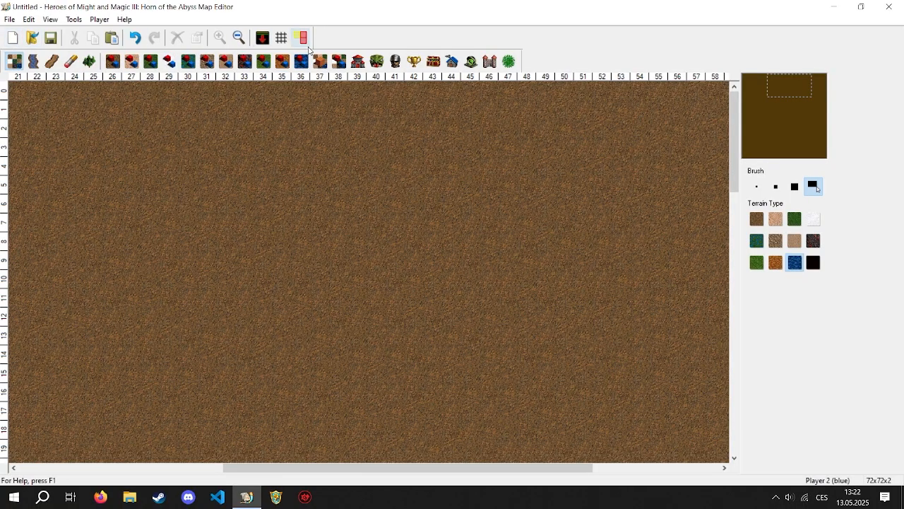
- Place dirt terrain autumn trees at columns 34–36 and Fissures at columns 41–42, rows 7–8, and display the objects' passability
{"action": "left_click", "coordinate": [113, 62]}
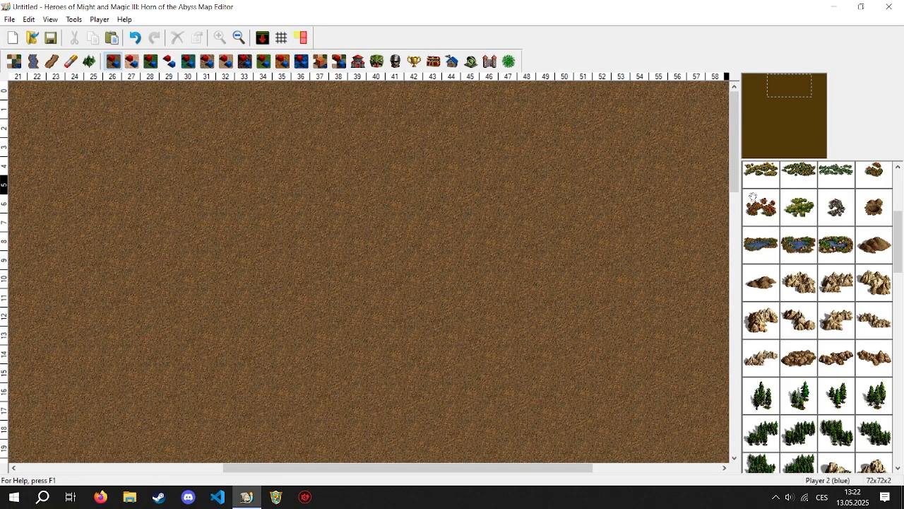
{"action": "left_click_drag", "start_coordinate": [896, 255], "coordinate": [896, 216]}
{"action": "left_click_drag", "start_coordinate": [804, 253], "coordinate": [281, 180]}
{"action": "left_click_drag", "start_coordinate": [823, 292], "coordinate": [404, 232]}
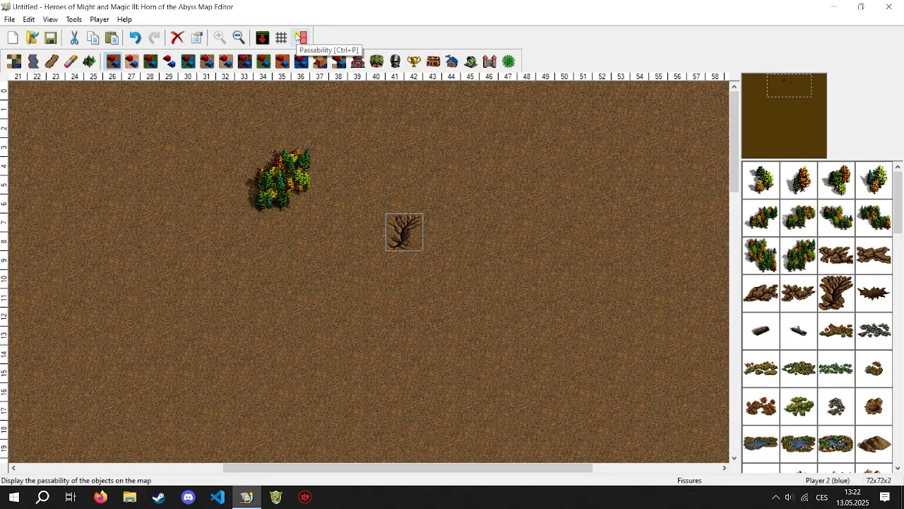
{"action": "left_click", "coordinate": [299, 36]}
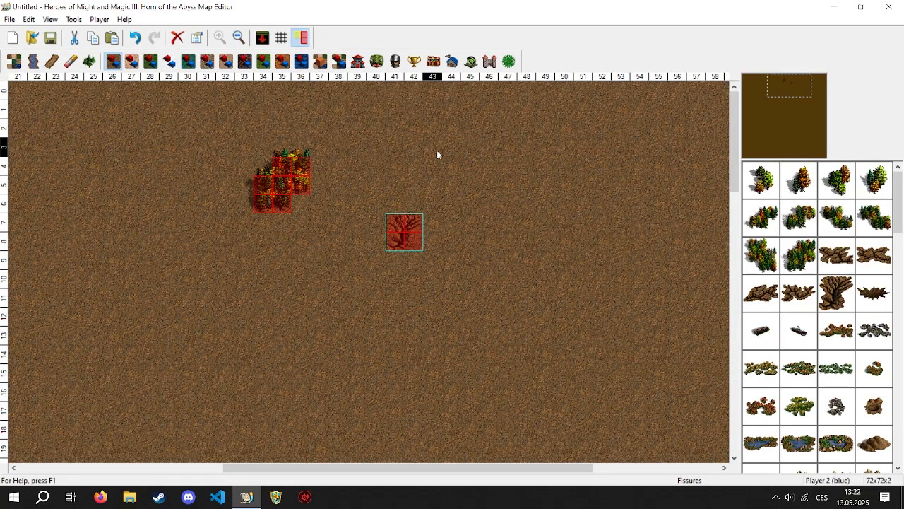
{"action": "left_click", "coordinate": [314, 203]}
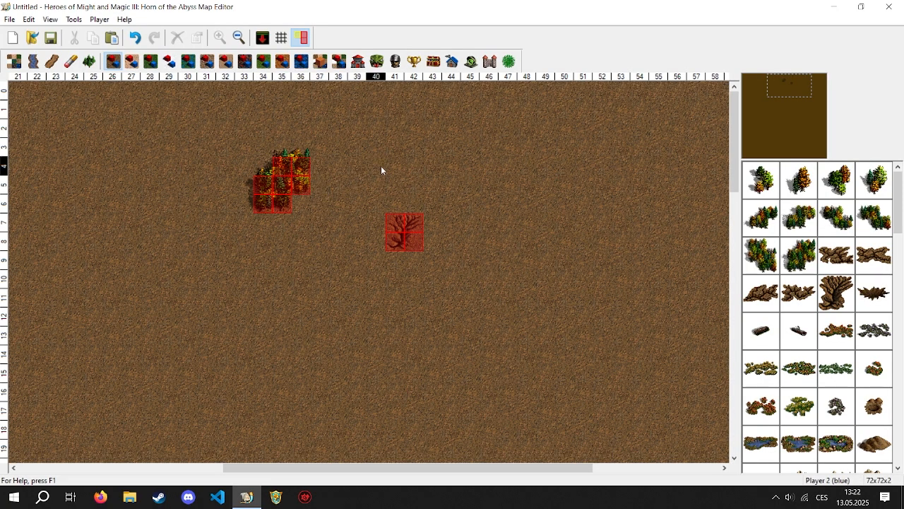
- Place a Griffin Conservatory in the area of columns 44–46, rows 2–4, to show its blocked and entrance tiles
{"action": "left_click", "coordinate": [282, 62]}
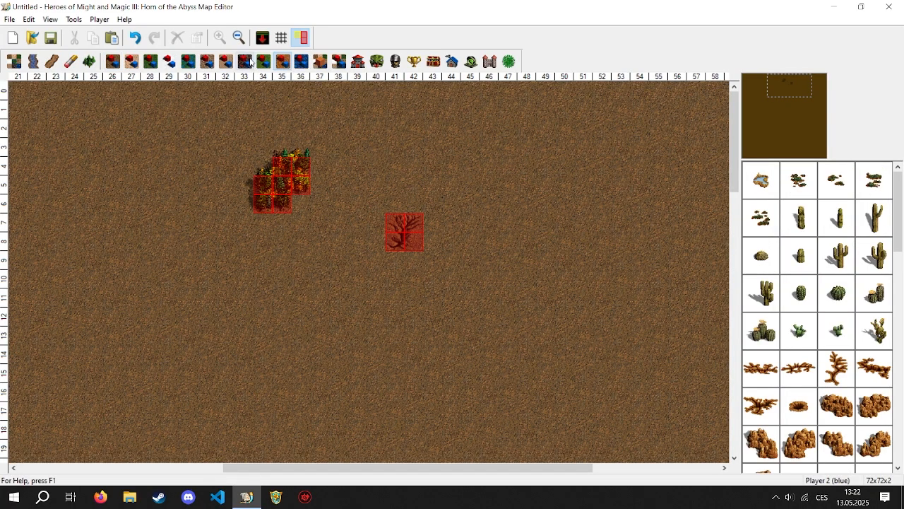
{"action": "left_click", "coordinate": [320, 62]}
{"action": "left_click", "coordinate": [339, 61]}
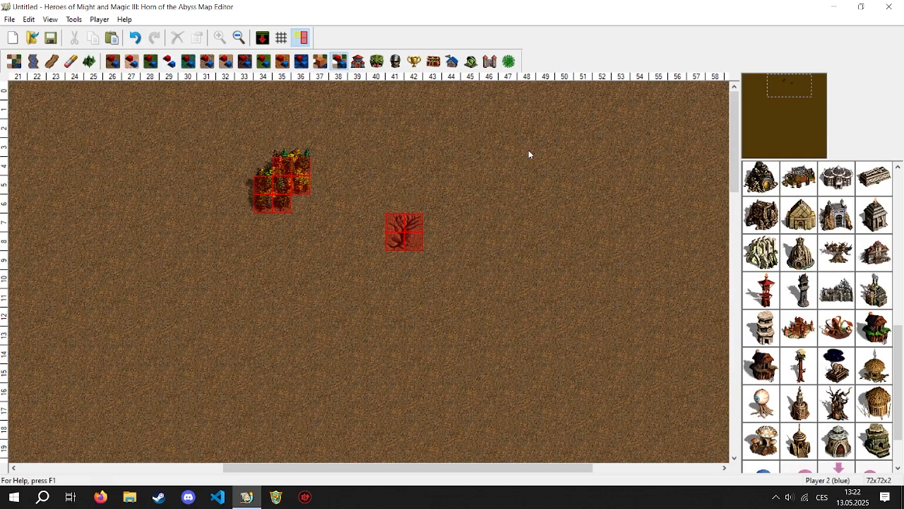
{"action": "left_click", "coordinate": [838, 211]}
{"action": "left_click", "coordinate": [495, 173]}
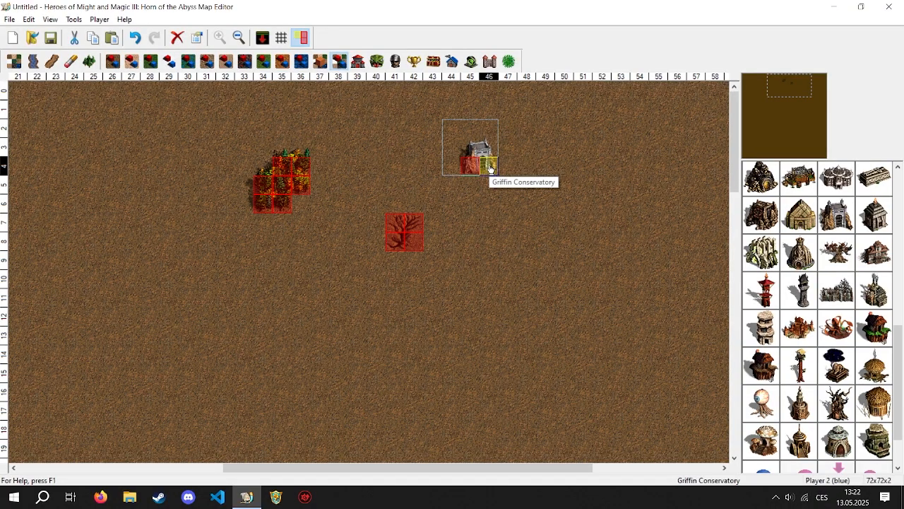
- Hide the passability overlay and toggle the tile grid on and off
{"action": "left_click", "coordinate": [300, 37]}
{"action": "left_click", "coordinate": [281, 38]}
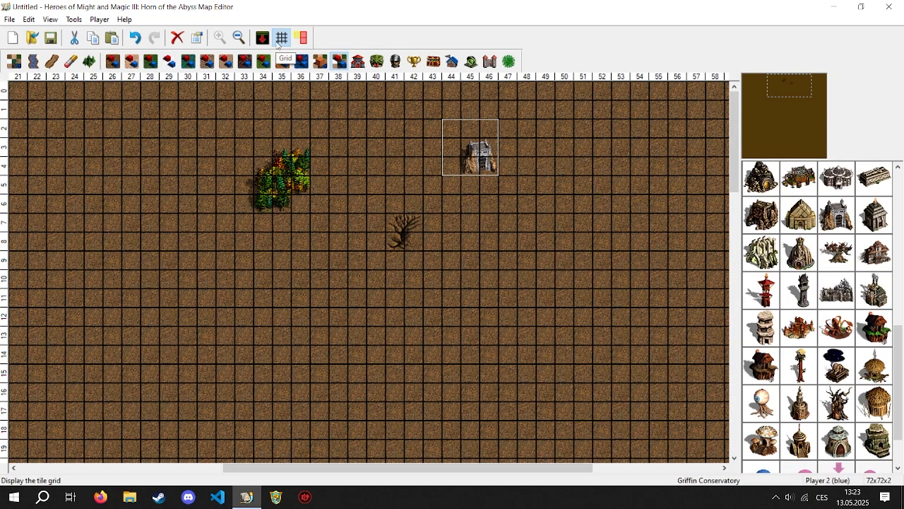
{"action": "left_click", "coordinate": [280, 40]}
- Switch back and forth between the surface and underground levels, ending on the surface
{"action": "left_click", "coordinate": [262, 39]}
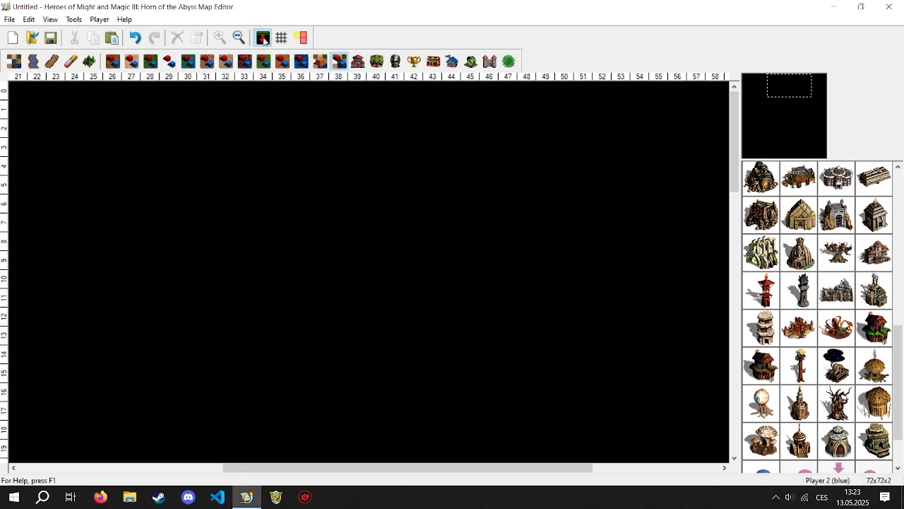
{"action": "left_click", "coordinate": [263, 40]}
{"action": "left_click", "coordinate": [264, 40]}
{"action": "left_click", "coordinate": [263, 40]}
- View the start of the adventure object list, and zoom the map out and back in
{"action": "left_click", "coordinate": [320, 61]}
{"action": "left_click", "coordinate": [334, 63]}
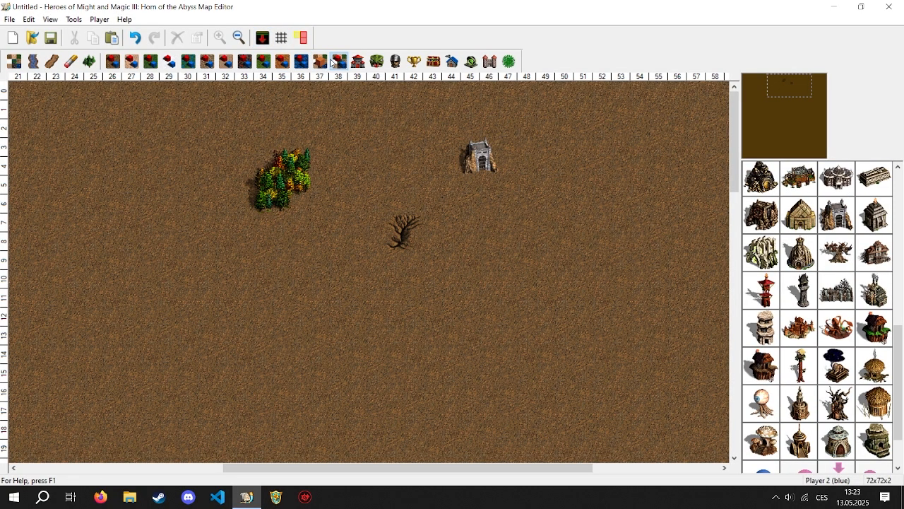
{"action": "left_click", "coordinate": [897, 281]}
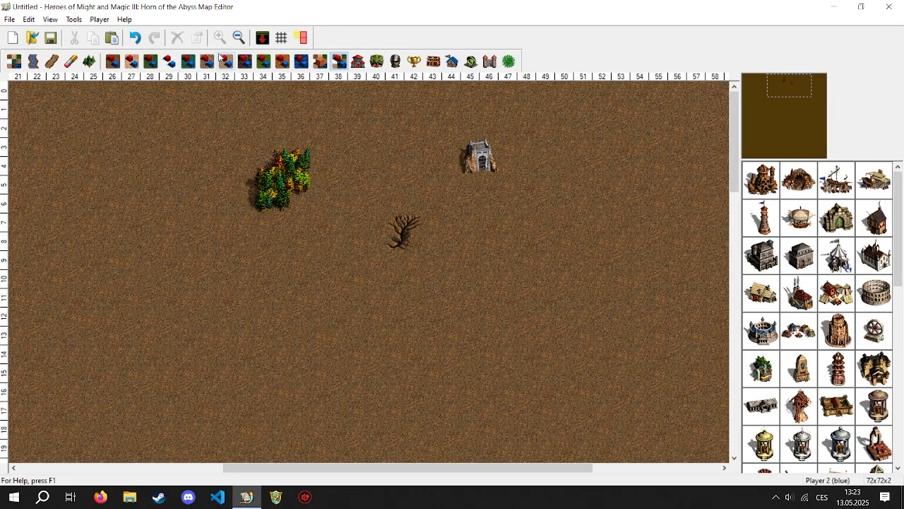
{"action": "left_click", "coordinate": [239, 38]}
{"action": "left_click", "coordinate": [220, 38]}
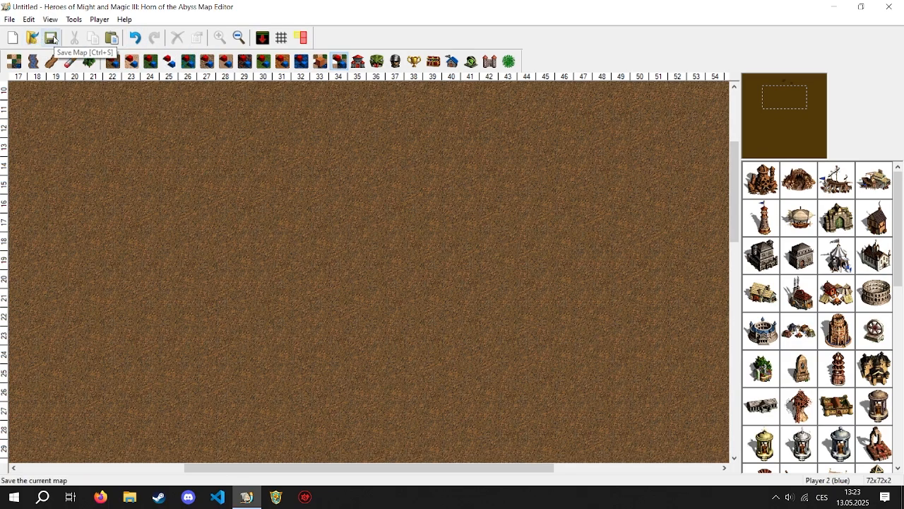
- Create a new 72x72 (M) Horn of the Abyss map with a single level, discarding the current map's changes
{"action": "left_click", "coordinate": [12, 39]}
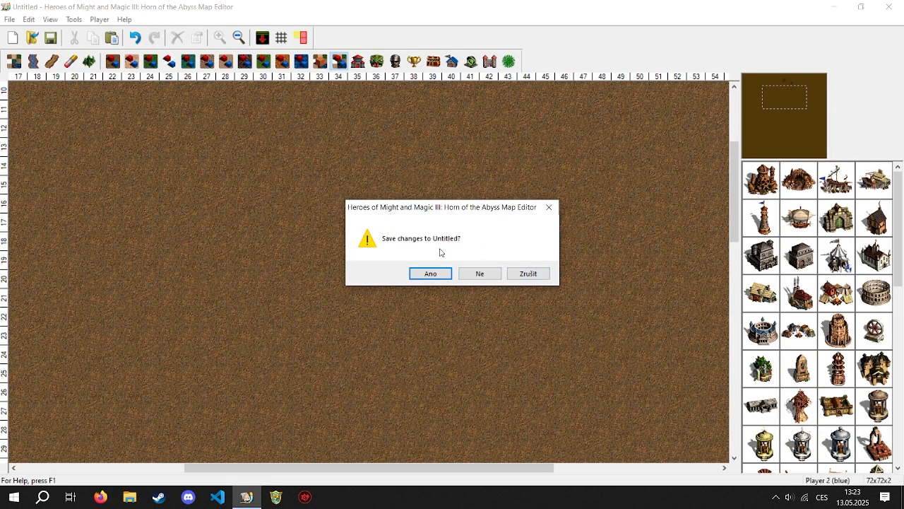
{"action": "left_click", "coordinate": [479, 273]}
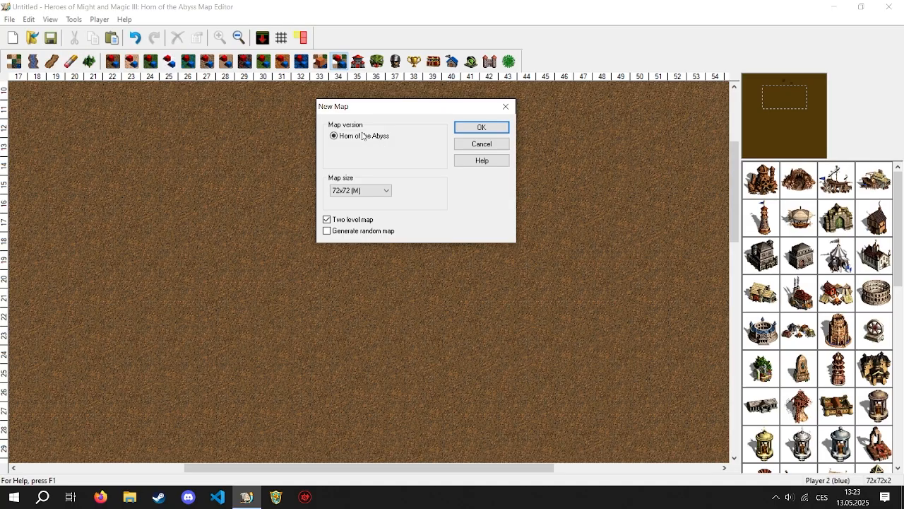
{"action": "left_click", "coordinate": [365, 192]}
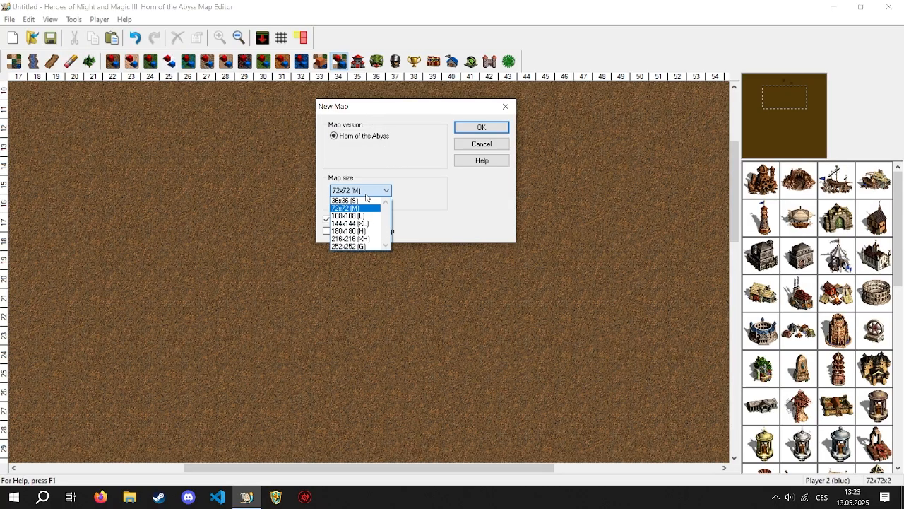
{"action": "left_click", "coordinate": [378, 193]}
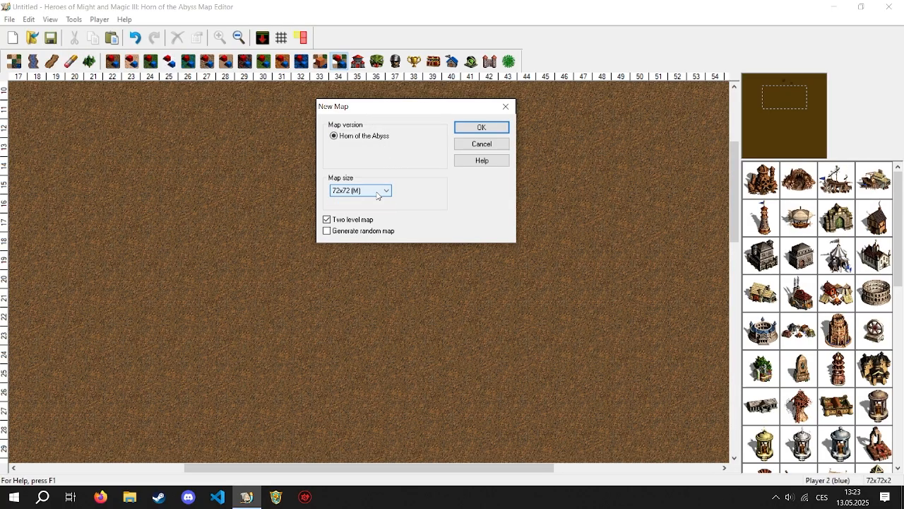
{"action": "left_click", "coordinate": [376, 194]}
{"action": "left_click", "coordinate": [377, 194]}
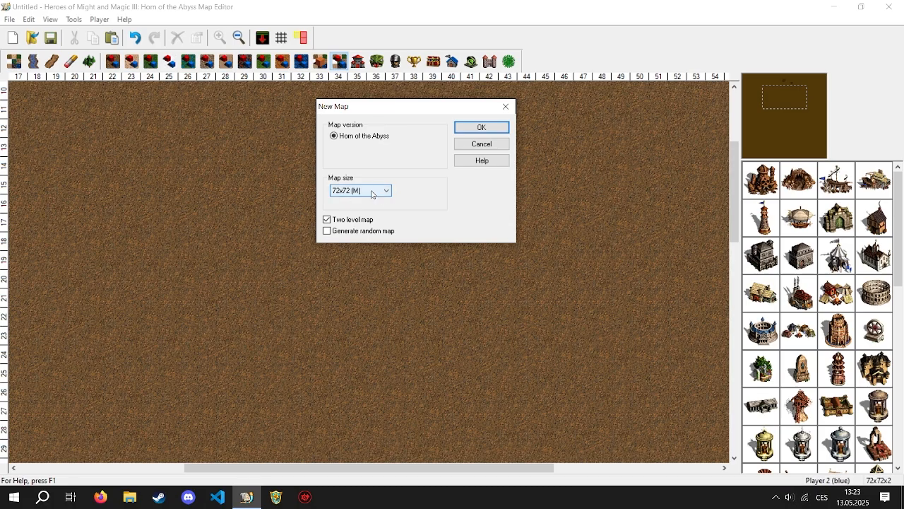
{"action": "left_click", "coordinate": [332, 220]}
{"action": "left_click", "coordinate": [480, 127]}
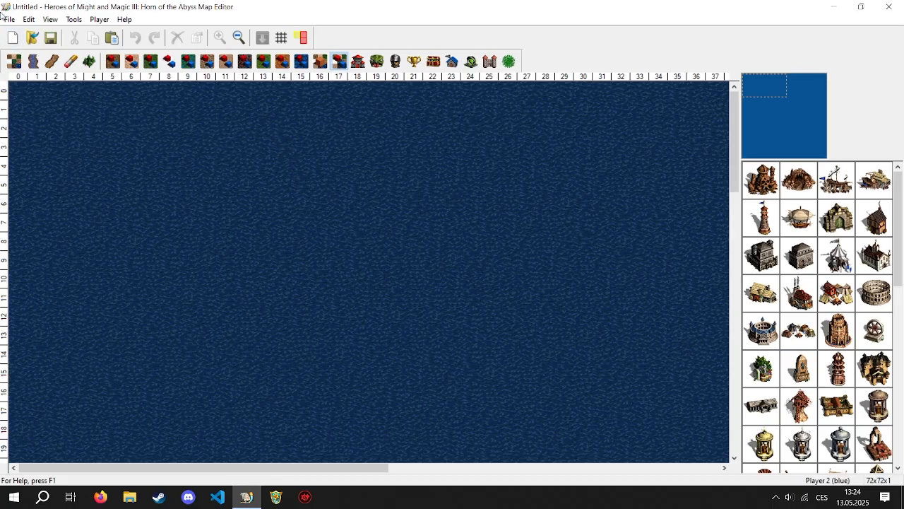
- Start another new 72x72 (M) single-level map and enable random map generation
{"action": "left_click", "coordinate": [13, 37]}
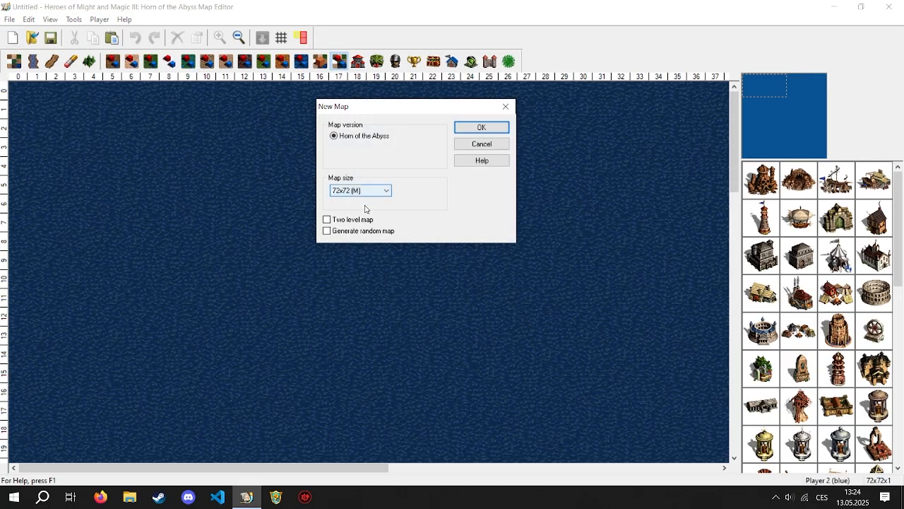
{"action": "left_click", "coordinate": [344, 235]}
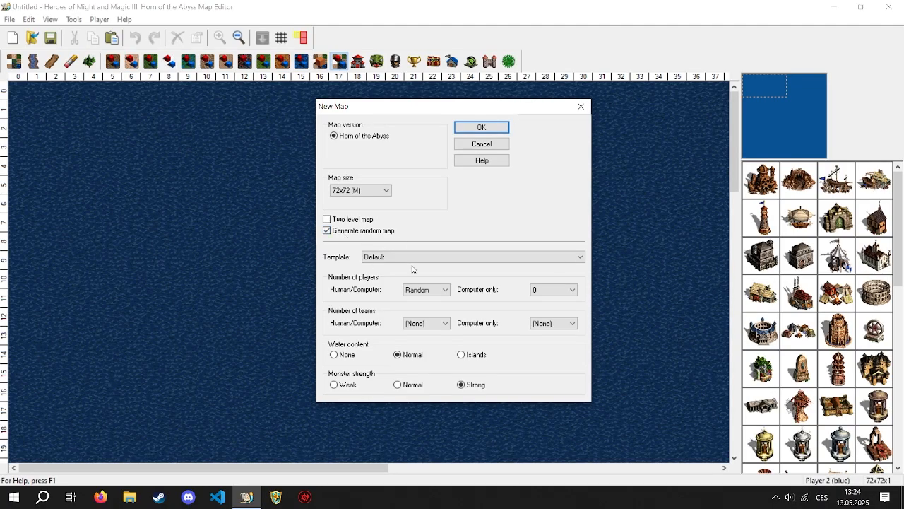
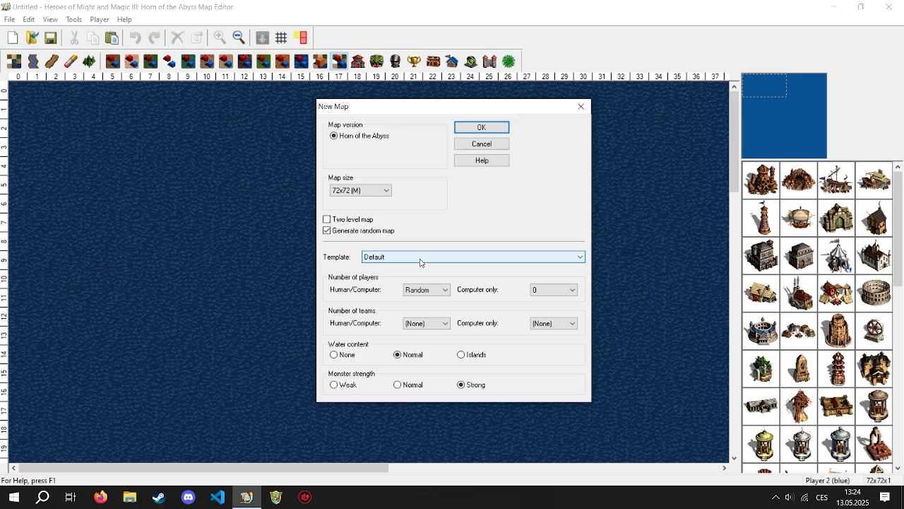
- Generate a random 108x108 (L) two-level map with 4 human/computer players and 3 computer-only players
{"action": "left_click", "coordinate": [360, 190]}
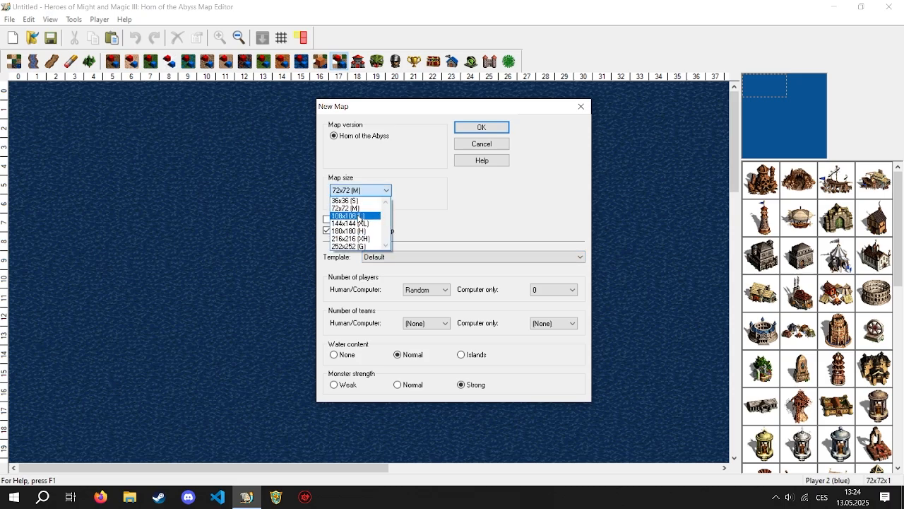
{"action": "left_click", "coordinate": [362, 217]}
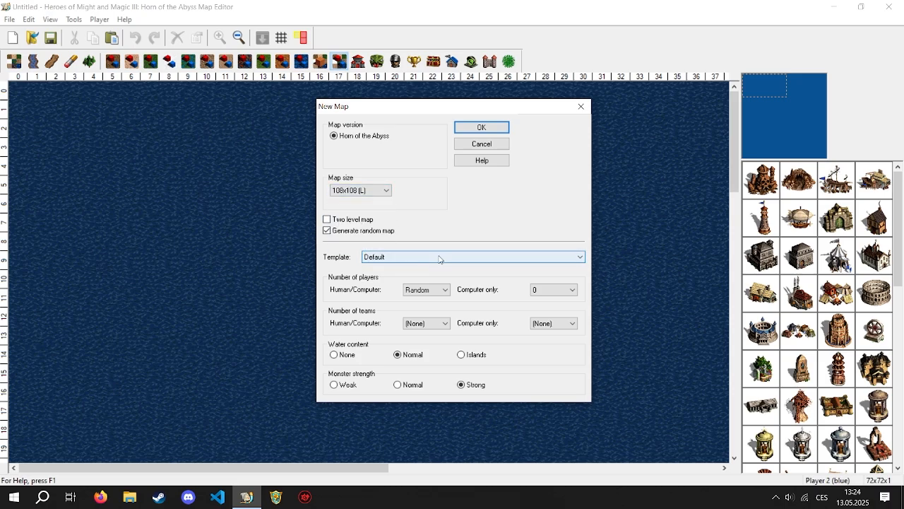
{"action": "left_click", "coordinate": [327, 219]}
{"action": "left_click", "coordinate": [424, 289]}
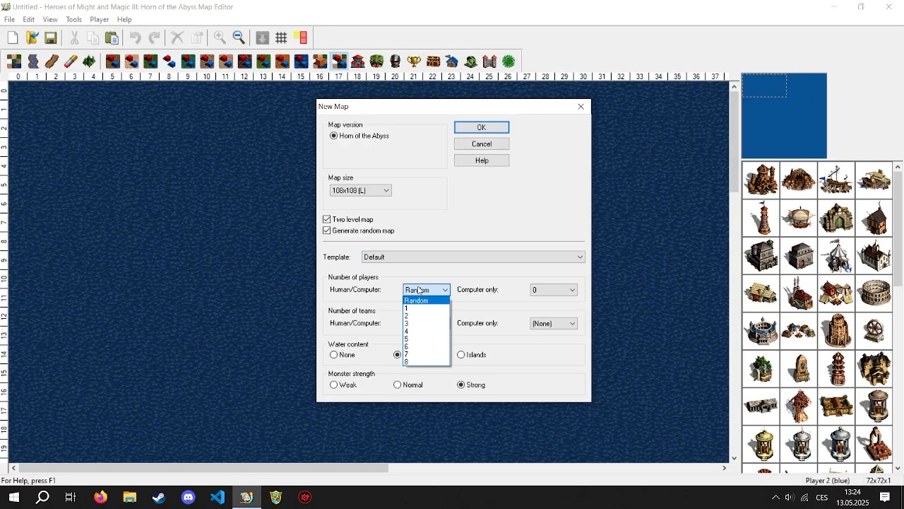
{"action": "left_click", "coordinate": [427, 331]}
{"action": "left_click", "coordinate": [541, 289]}
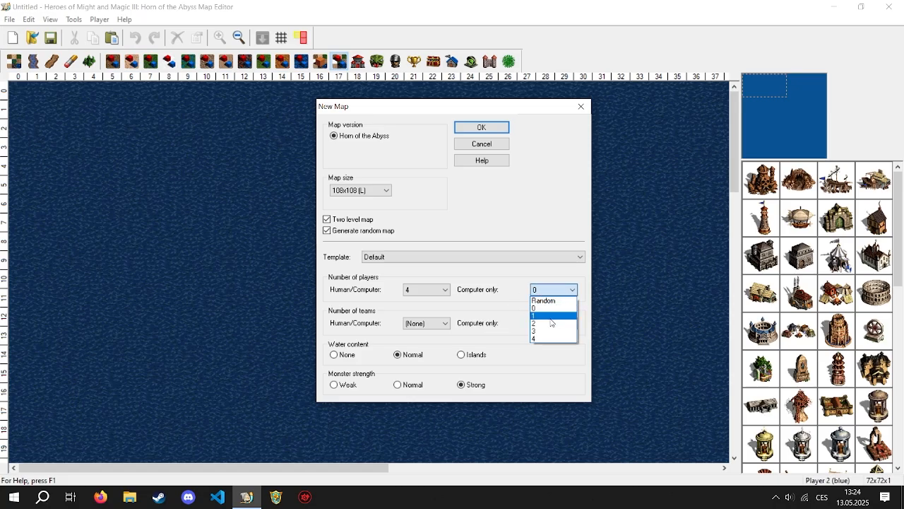
{"action": "left_click", "coordinate": [542, 335]}
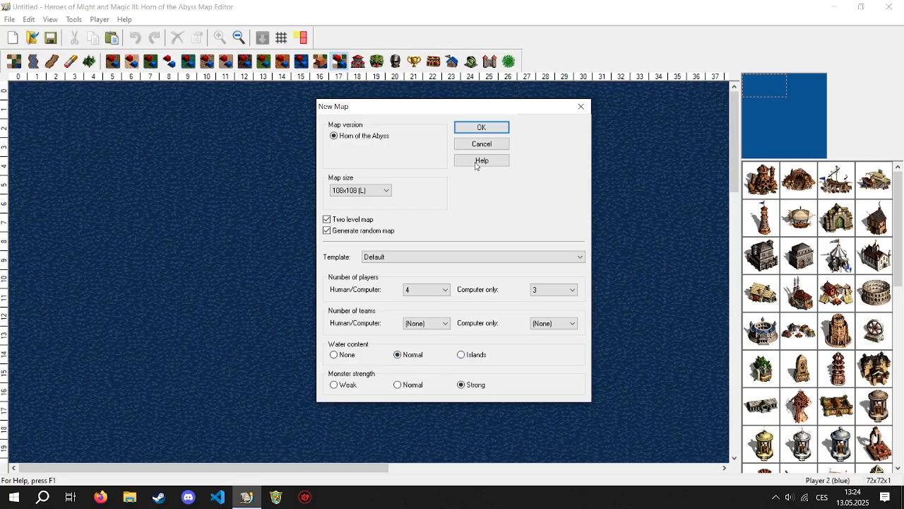
{"action": "left_click", "coordinate": [483, 128]}
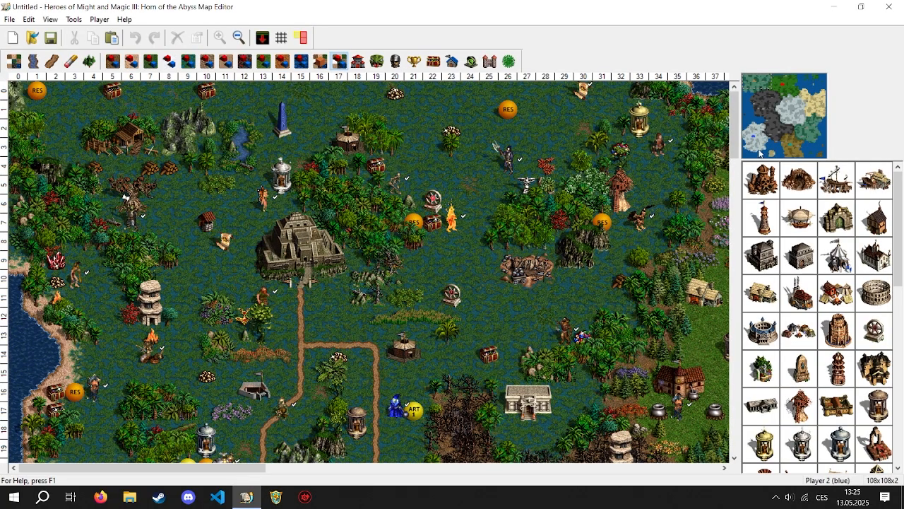
- Inspect the generated map's central terrain on both the surface and underground levels, ending on the surface
{"action": "left_click_drag", "start_coordinate": [774, 98], "coordinate": [781, 115]}
{"action": "left_click", "coordinate": [263, 37]}
{"action": "left_click", "coordinate": [263, 36]}
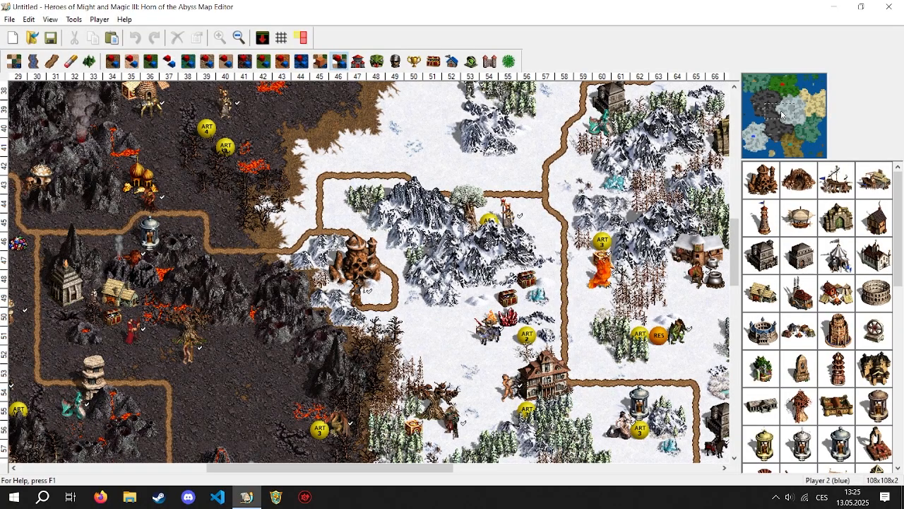
{"action": "left_click_drag", "start_coordinate": [782, 115], "coordinate": [774, 113]}
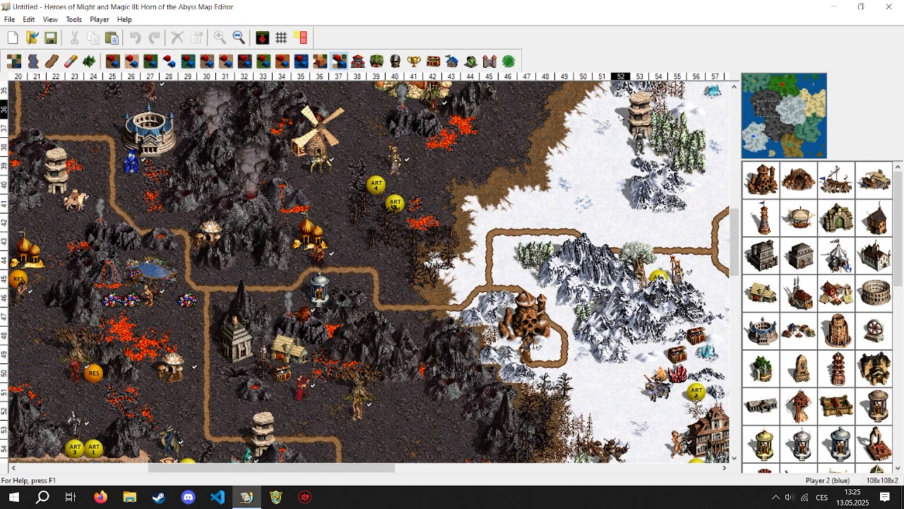
- Create a new 72x72 (M) two-level map without random generation, discarding the generated map's changes
{"action": "left_click", "coordinate": [12, 21]}
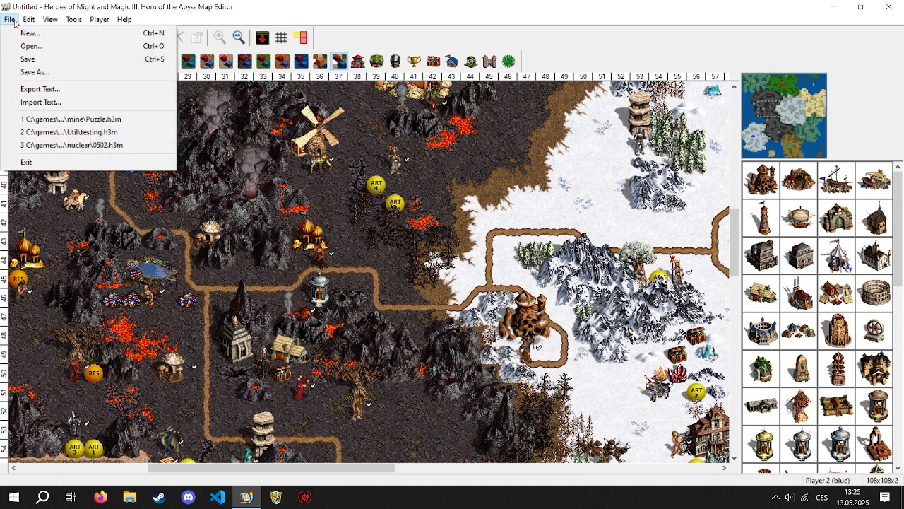
{"action": "left_click", "coordinate": [105, 4]}
{"action": "left_click", "coordinate": [13, 38]}
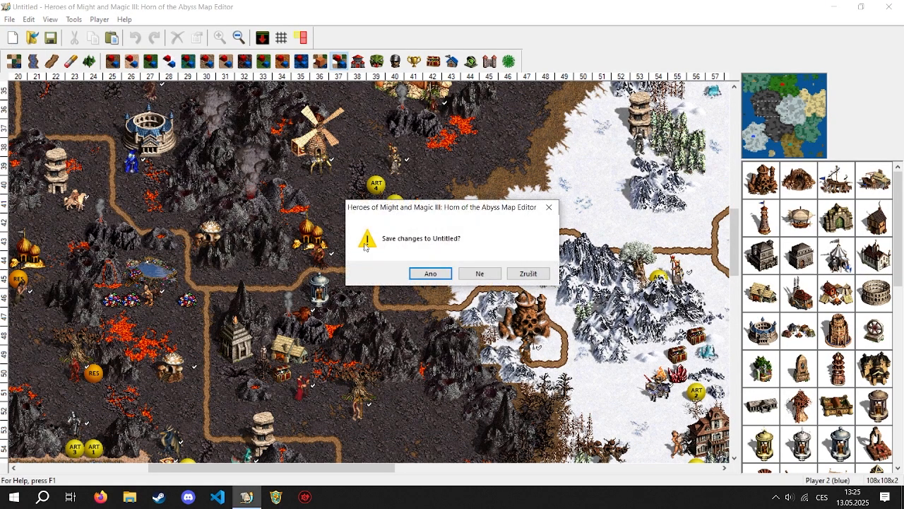
{"action": "left_click", "coordinate": [471, 273]}
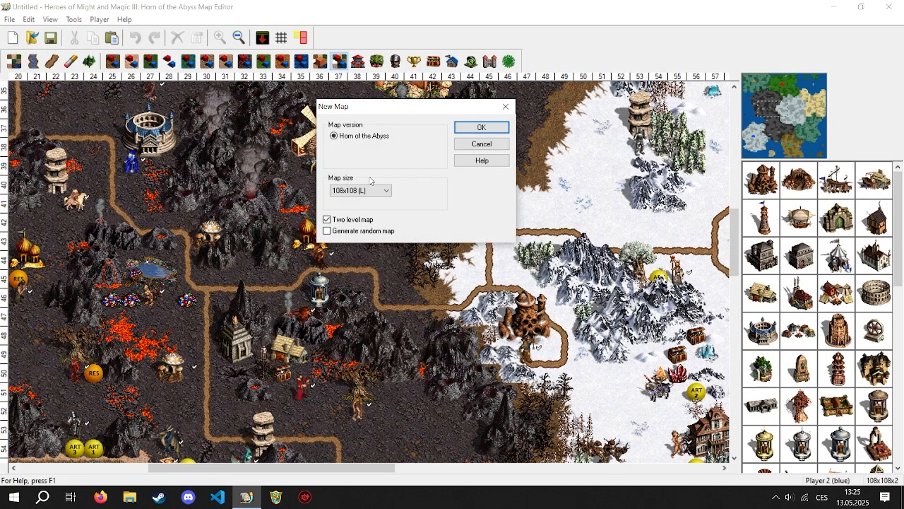
{"action": "left_click", "coordinate": [370, 190]}
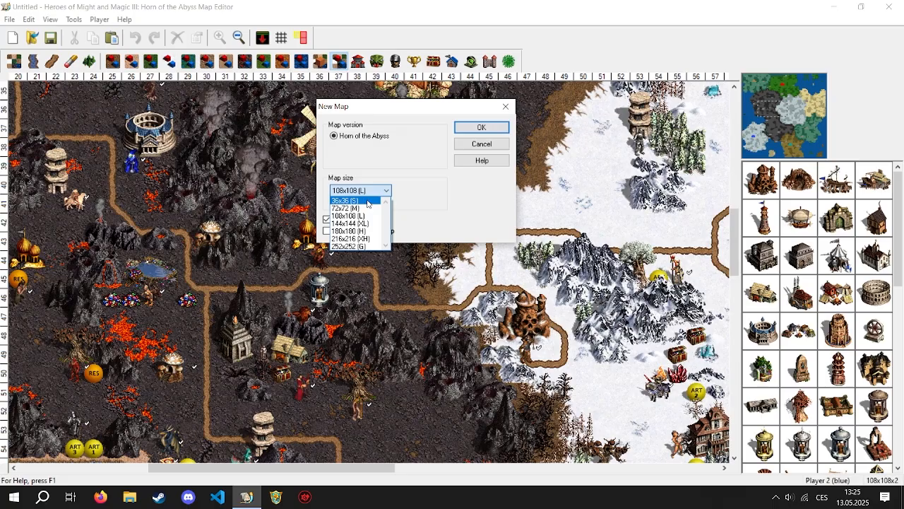
{"action": "left_click", "coordinate": [474, 130]}
- Fill a large rectangle of dirt, about 28 by 19 tiles, along the map's northern edge
{"action": "left_click", "coordinate": [14, 61]}
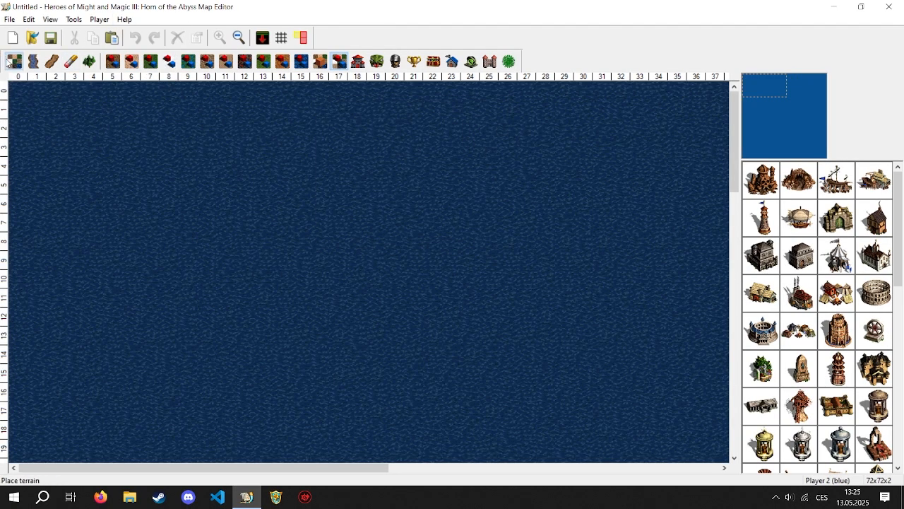
{"action": "left_click", "coordinate": [756, 219]}
{"action": "left_click_drag", "start_coordinate": [127, 86], "coordinate": [646, 434]}
{"action": "left_click", "coordinate": [770, 89]}
{"action": "left_click_drag", "start_coordinate": [770, 88], "coordinate": [769, 85]}
- Turn on object animation and show the monster objects, checking the animation setting in the view options
{"action": "left_click", "coordinate": [8, 21]}
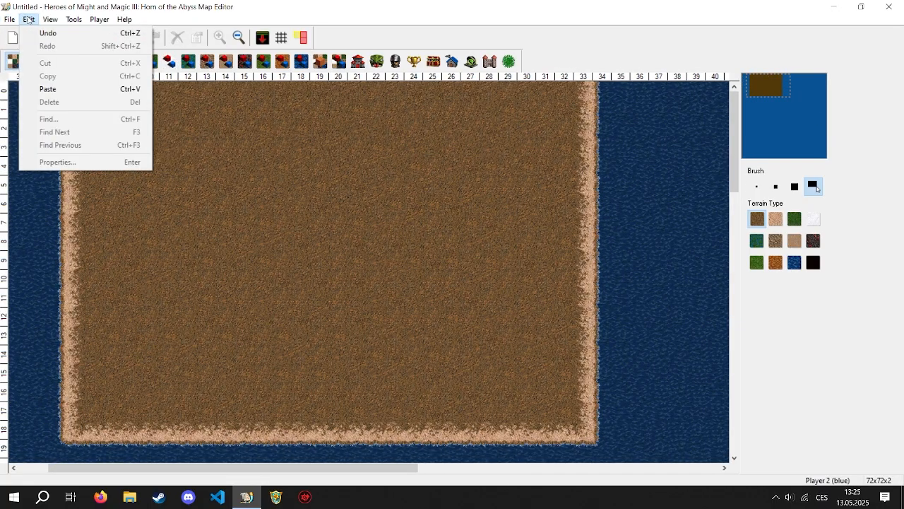
{"action": "mouse_move", "coordinate": [29, 20]}
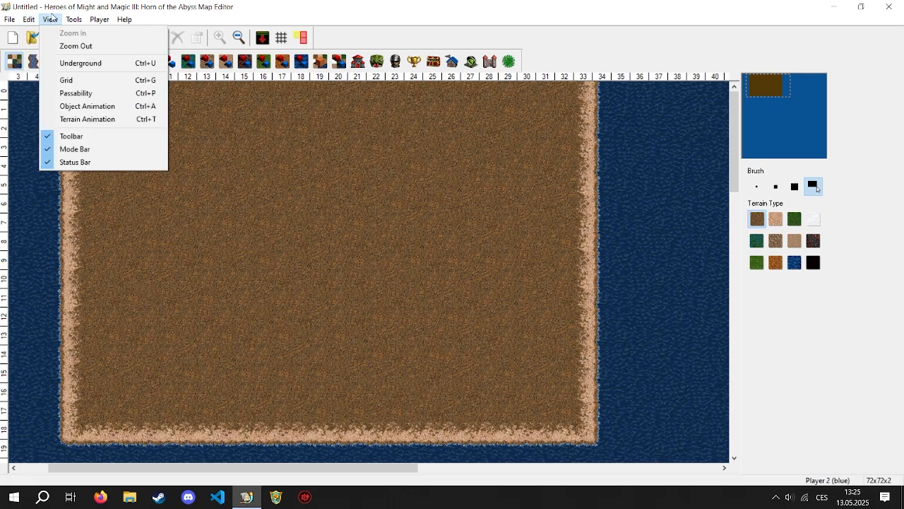
{"action": "left_click", "coordinate": [143, 110]}
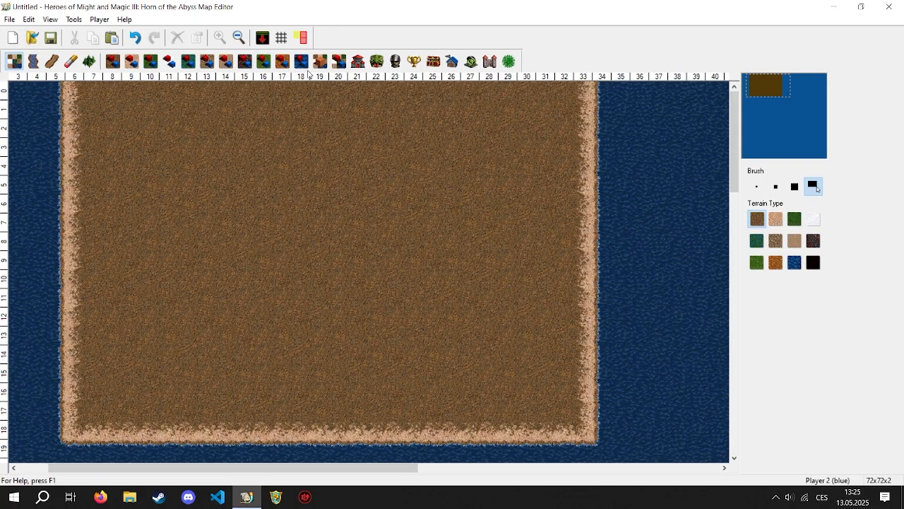
{"action": "left_click", "coordinate": [375, 63]}
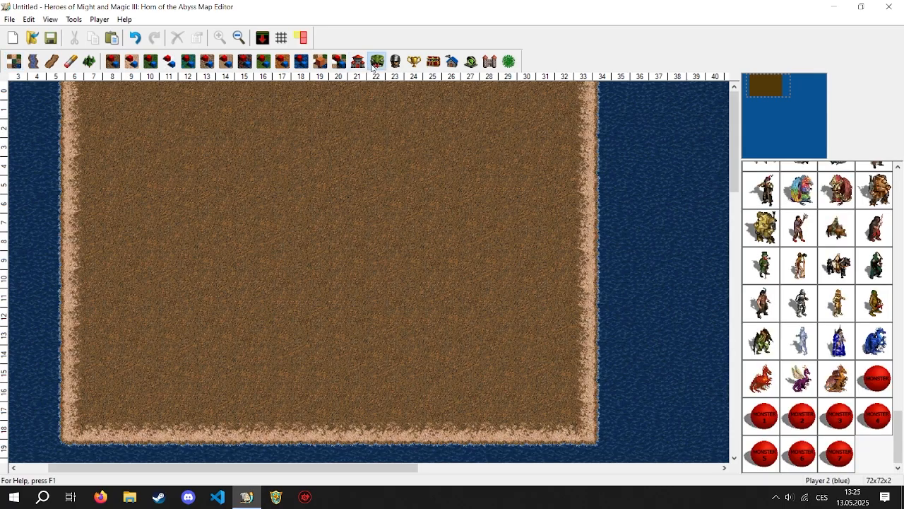
{"action": "left_click", "coordinate": [28, 19]}
{"action": "mouse_move", "coordinate": [51, 19]}
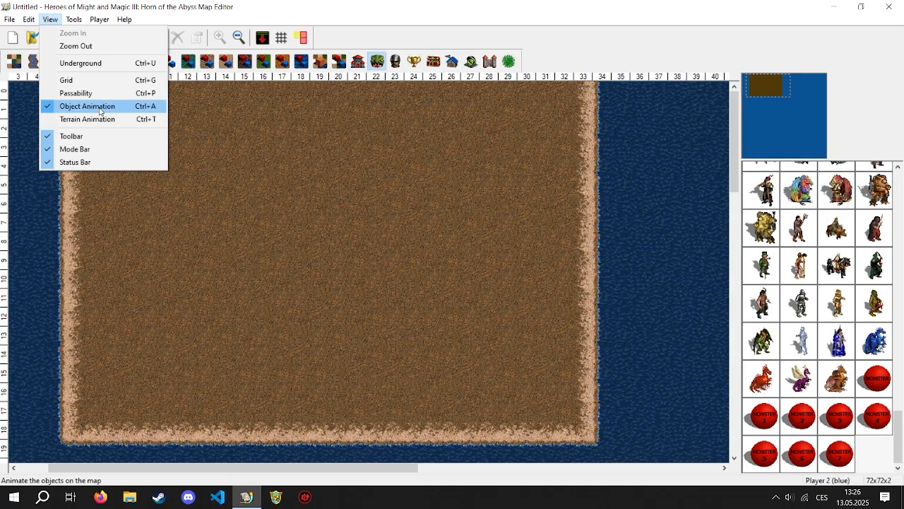
{"action": "left_click", "coordinate": [397, 173]}
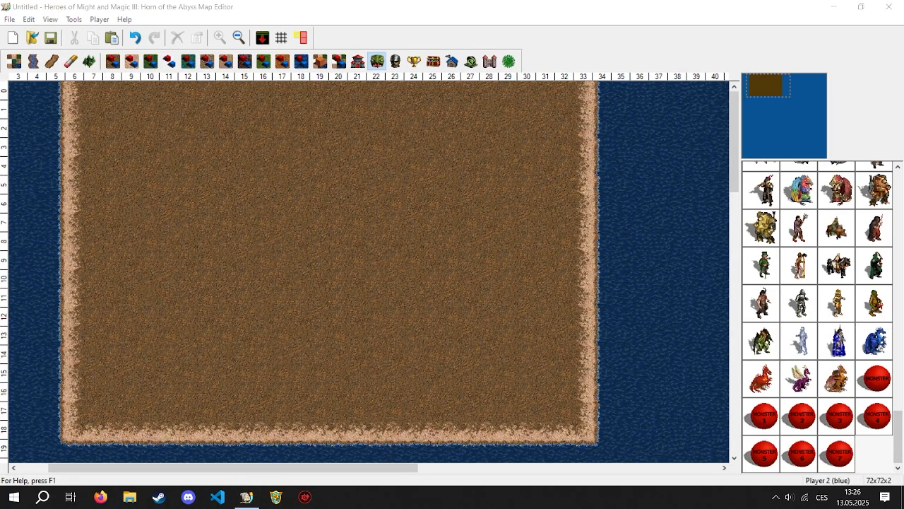
- Place a Phoenix near the middle of the dirt area and a Faerie Dragon southwest of it
{"action": "left_click_drag", "start_coordinate": [898, 426], "coordinate": [899, 358]}
{"action": "left_click", "coordinate": [801, 343]}
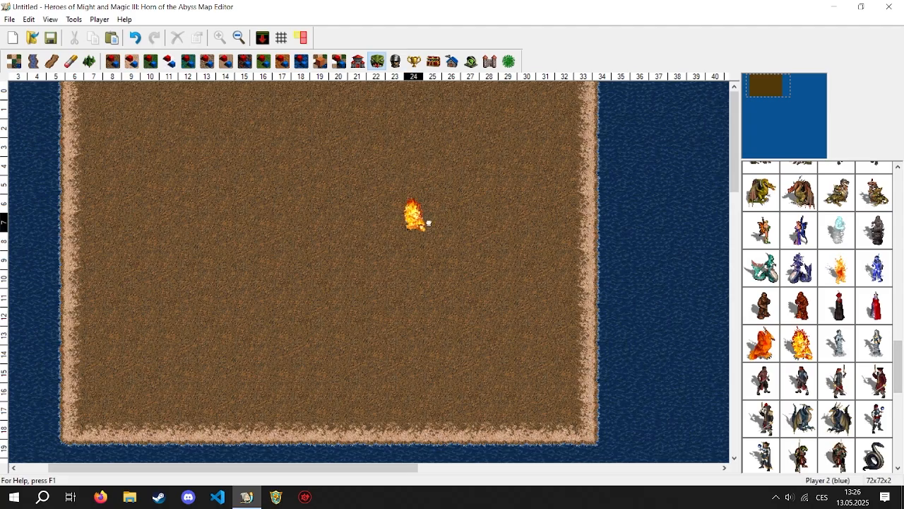
{"action": "left_click", "coordinate": [414, 222]}
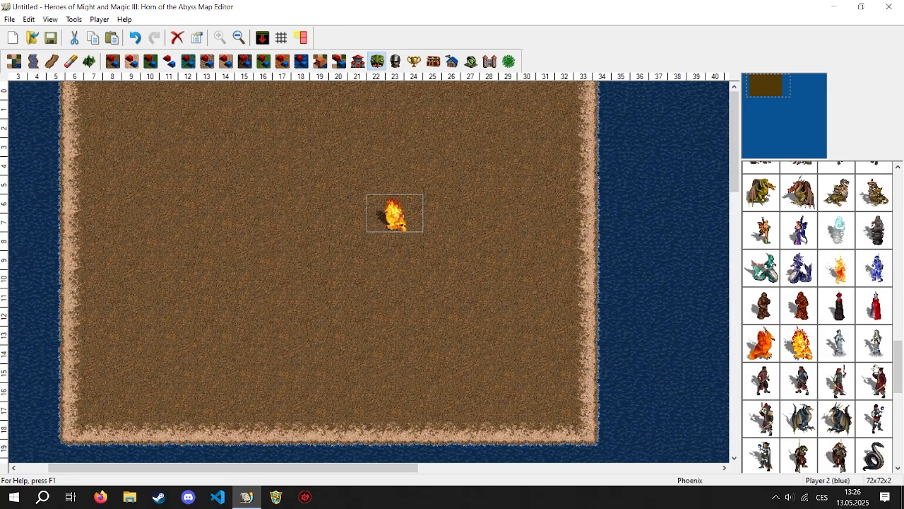
{"action": "left_click_drag", "start_coordinate": [898, 369], "coordinate": [896, 438]}
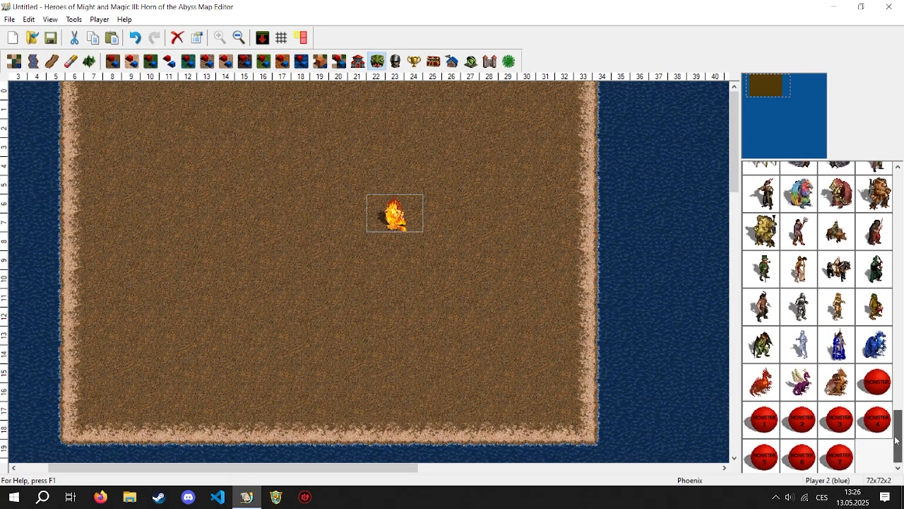
{"action": "left_click", "coordinate": [800, 382]}
{"action": "left_click", "coordinate": [276, 267]}
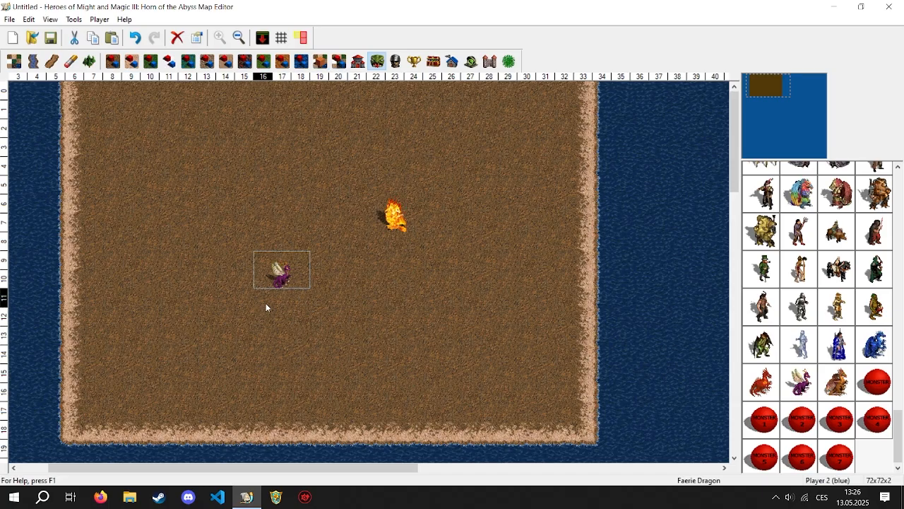
{"action": "left_click", "coordinate": [371, 322]}
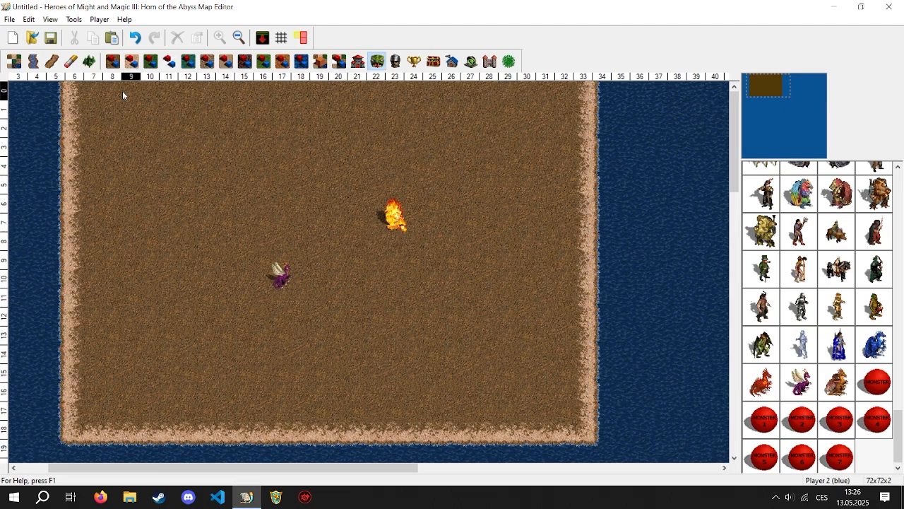
{"action": "left_click", "coordinate": [390, 217]}
{"action": "left_click", "coordinate": [433, 261]}
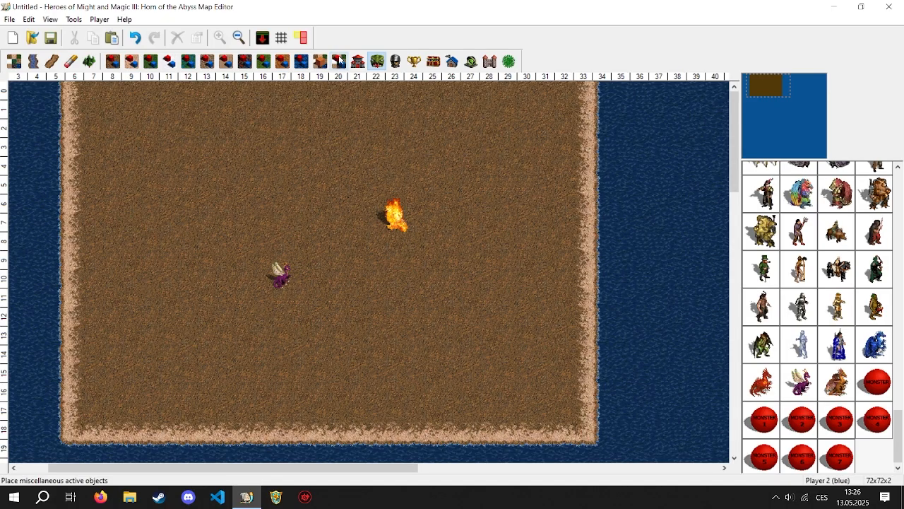
- Place the leafy garden object with the green figure from the dirt terrain objects north of the Faerie Dragon
{"action": "left_click", "coordinate": [112, 62]}
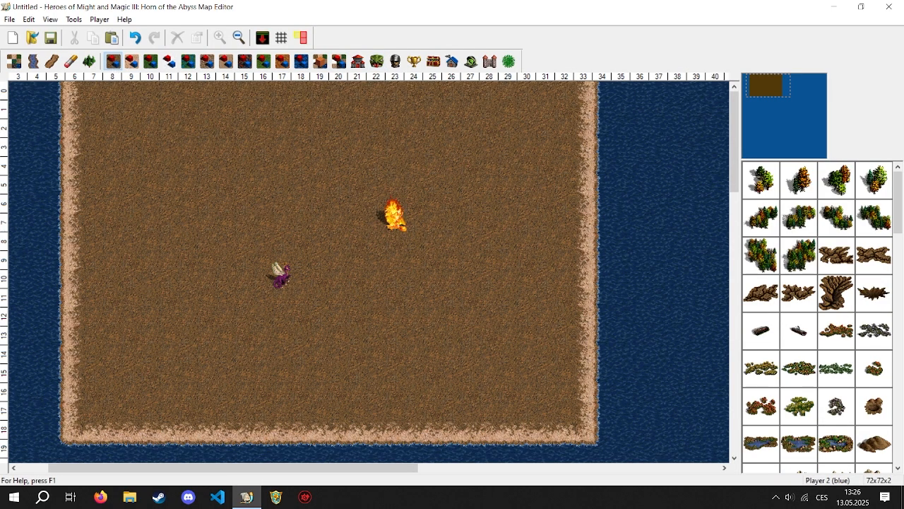
{"action": "left_click_drag", "start_coordinate": [898, 205], "coordinate": [896, 466]}
{"action": "left_click", "coordinate": [761, 417]}
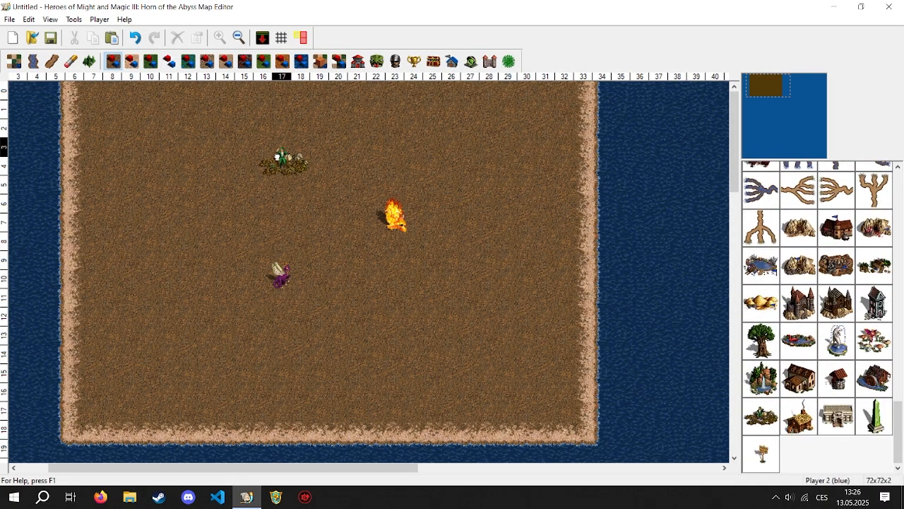
{"action": "left_click", "coordinate": [282, 155]}
{"action": "left_click", "coordinate": [332, 206]}
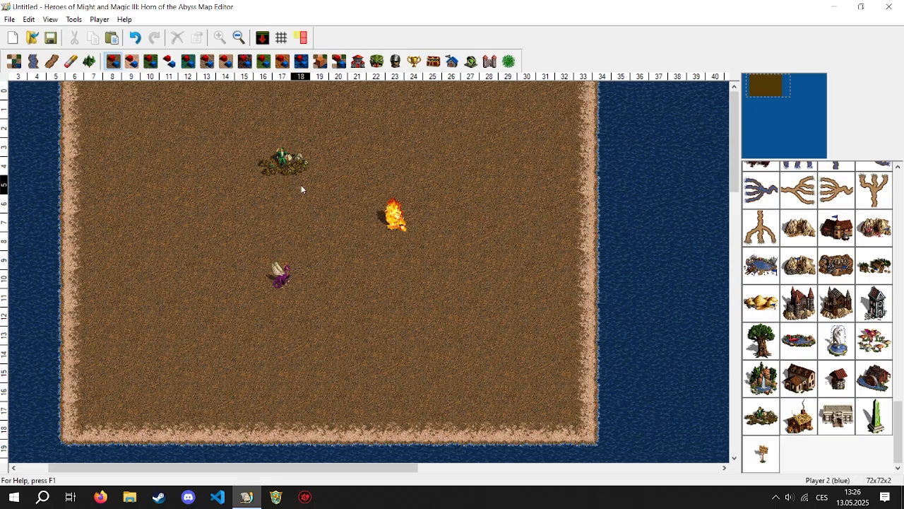
- Turn on terrain animation and draw a water river and a lava river running south through the eastern dirt area
{"action": "left_click", "coordinate": [51, 19]}
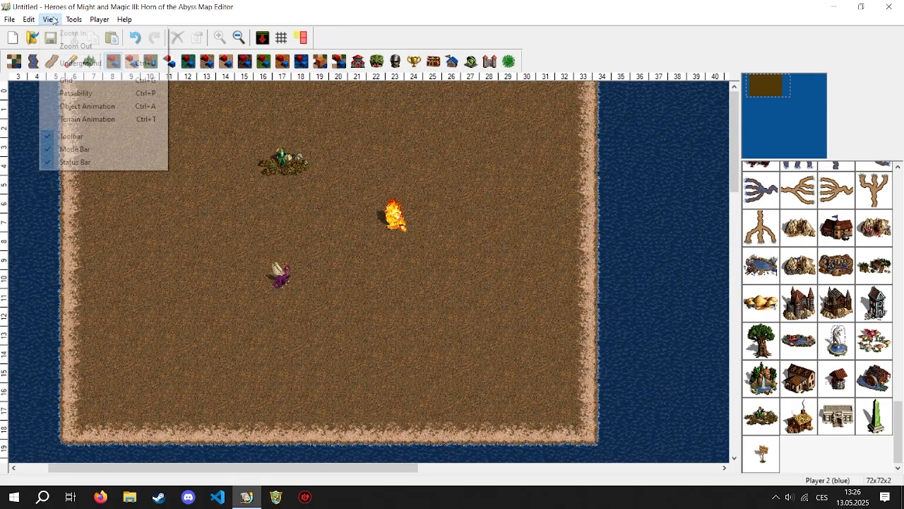
{"action": "left_click", "coordinate": [88, 119]}
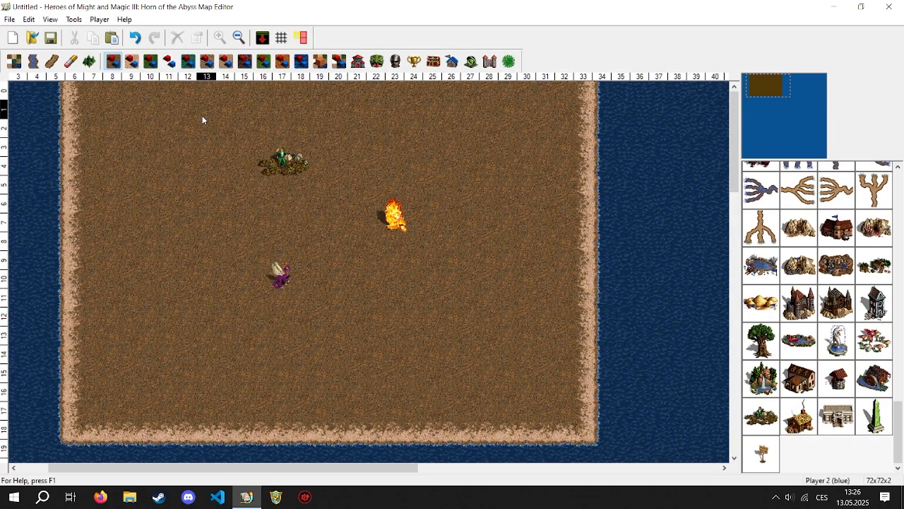
{"action": "left_click", "coordinate": [34, 61]}
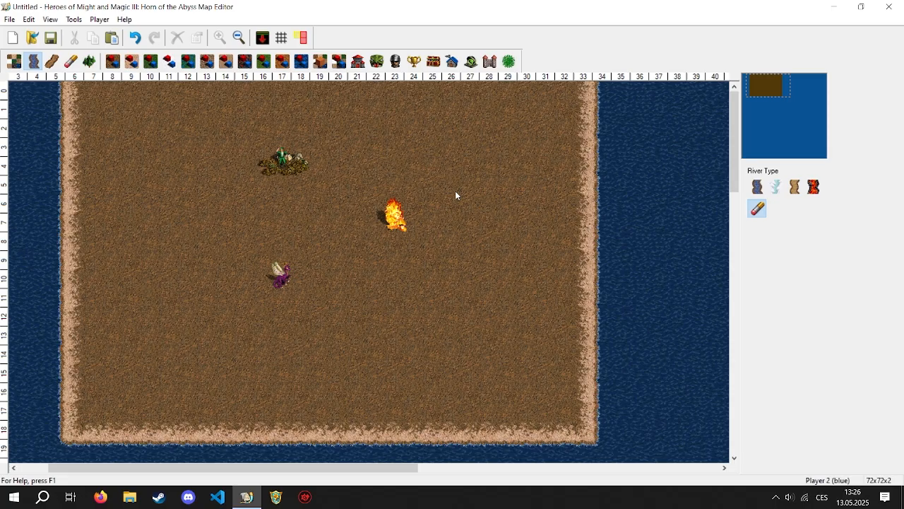
{"action": "left_click", "coordinate": [757, 186]}
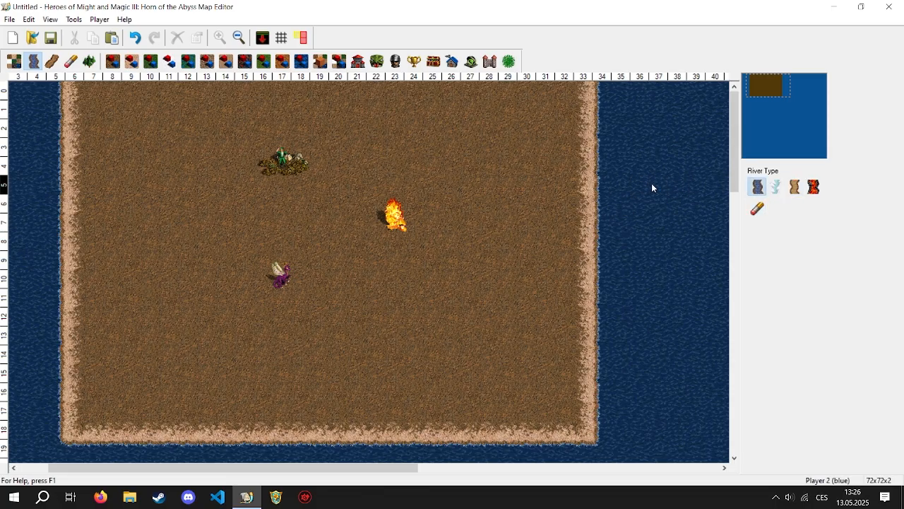
{"action": "mouse_move", "coordinate": [489, 178]}
{"action": "left_mouse_down"}
{"action": "mouse_move", "coordinate": [480, 319]}
{"action": "mouse_move", "coordinate": [465, 318]}
{"action": "left_mouse_up"}
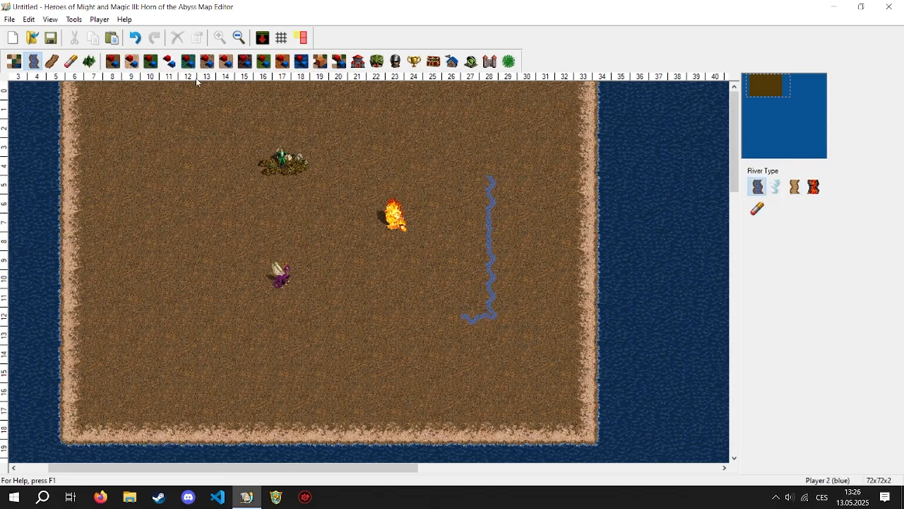
{"action": "left_click", "coordinate": [813, 186]}
{"action": "left_click_drag", "start_coordinate": [545, 197], "coordinate": [545, 343]}
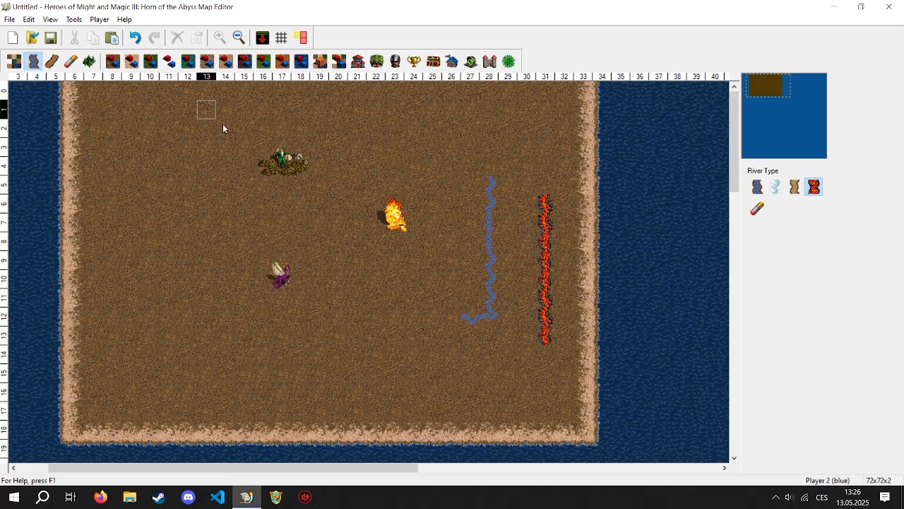
- Toggle the terrain animation in the view options
{"action": "left_click", "coordinate": [50, 20]}
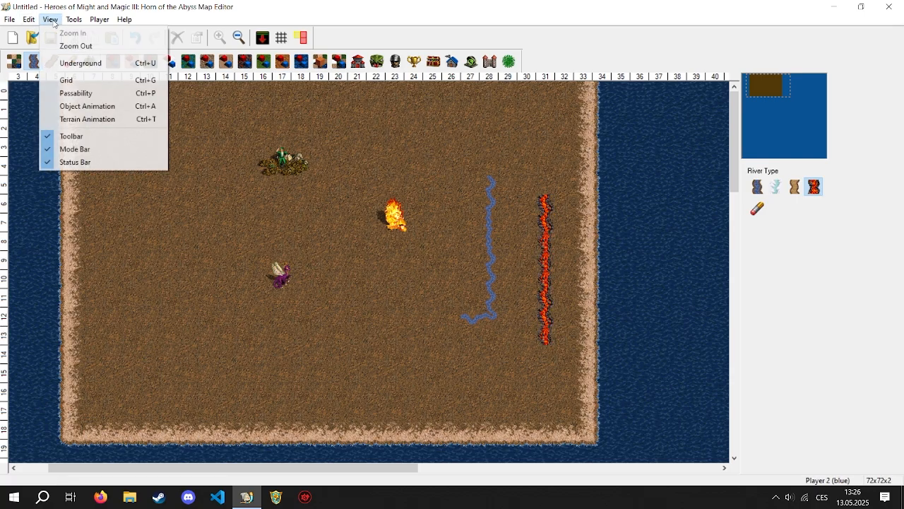
{"action": "left_click", "coordinate": [89, 118]}
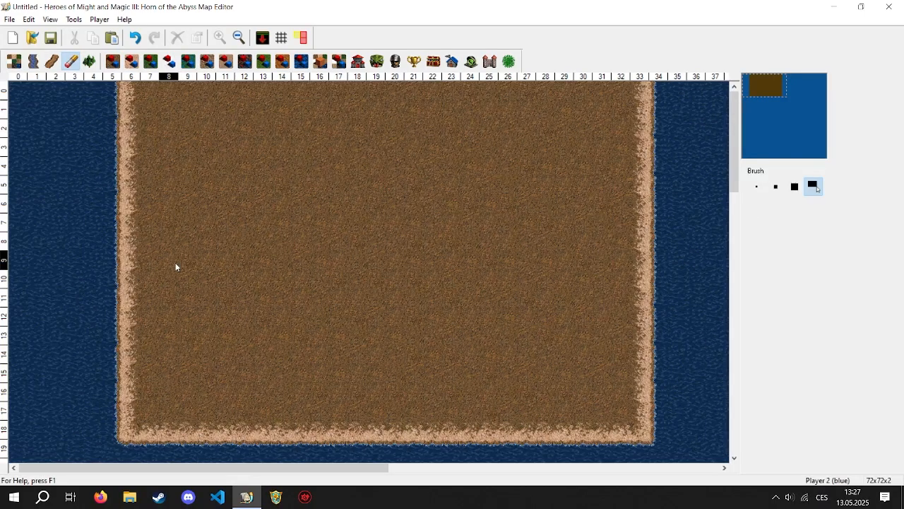
{"action": "left_click", "coordinate": [74, 19]}
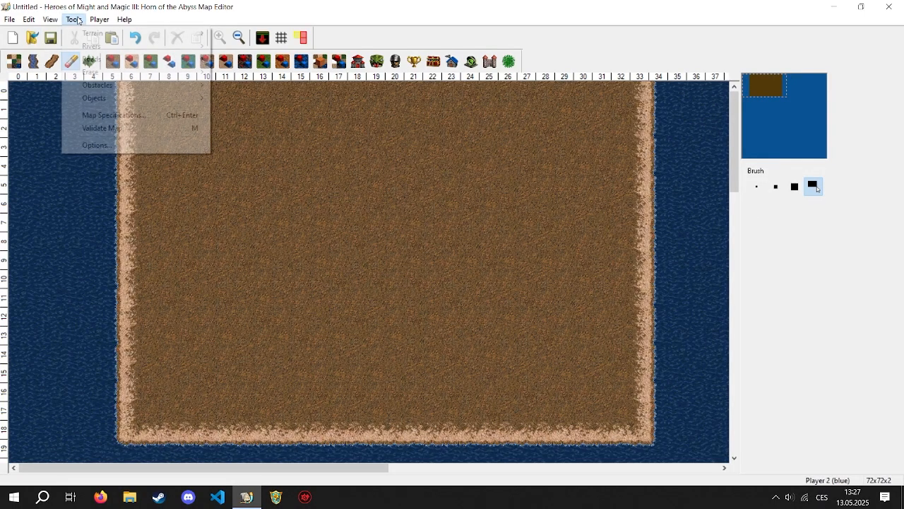
{"action": "mouse_move", "coordinate": [100, 21]}
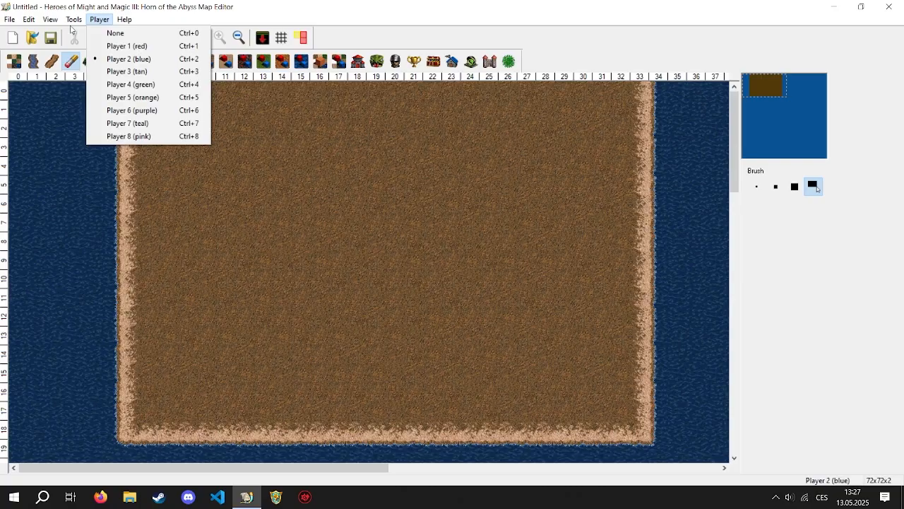
{"action": "mouse_move", "coordinate": [116, 47]}
{"action": "left_click", "coordinate": [405, 166]}
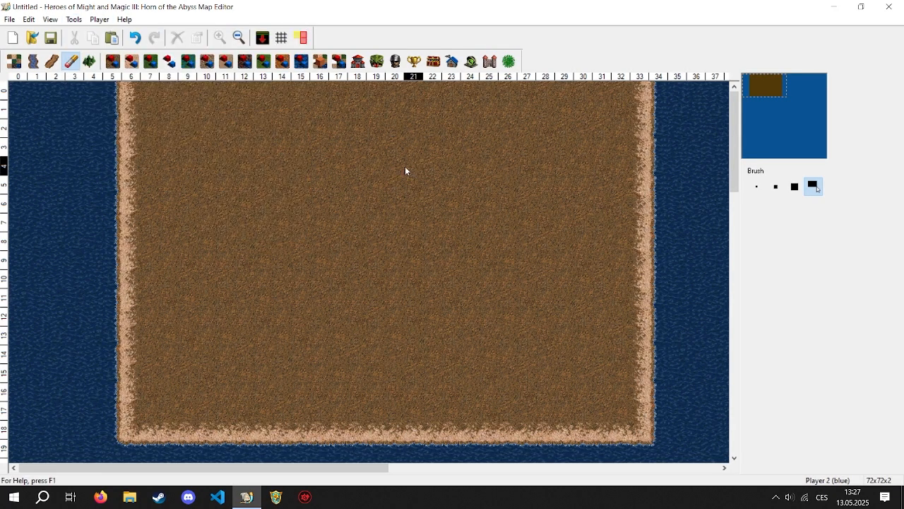
- Validate the map and read through the list of reported problems, closing the validation report when done
{"action": "left_click", "coordinate": [75, 20]}
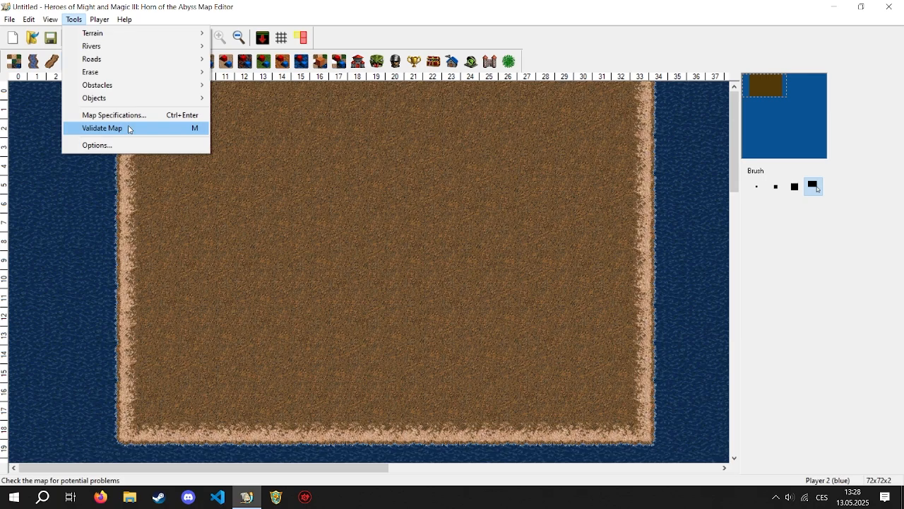
{"action": "left_click", "coordinate": [128, 128]}
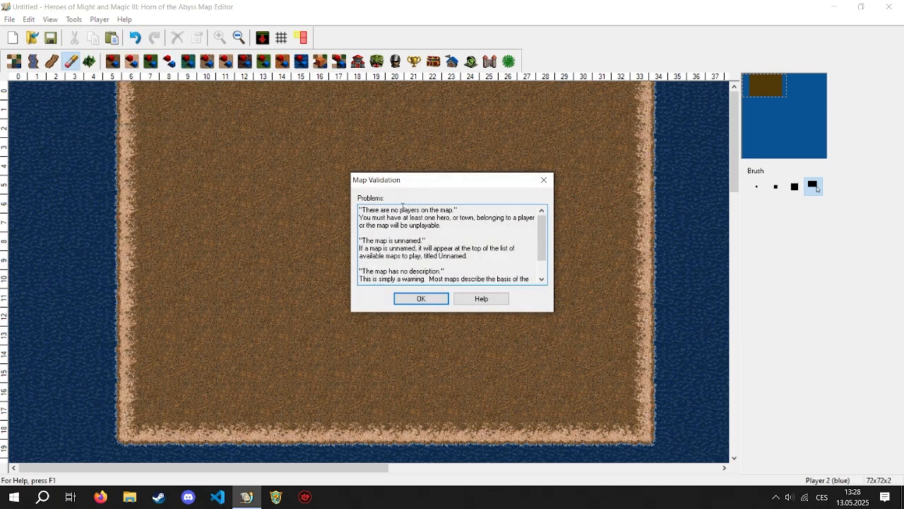
{"action": "scroll", "coordinate": [439, 217], "scroll_direction": "down", "scroll_amount": 1}
{"action": "scroll", "coordinate": [440, 218], "scroll_direction": "up", "scroll_amount": 1}
{"action": "mouse_move", "coordinate": [542, 230]}
{"action": "left_mouse_down"}
{"action": "mouse_move", "coordinate": [543, 268]}
{"action": "mouse_move", "coordinate": [542, 222]}
{"action": "left_mouse_up"}
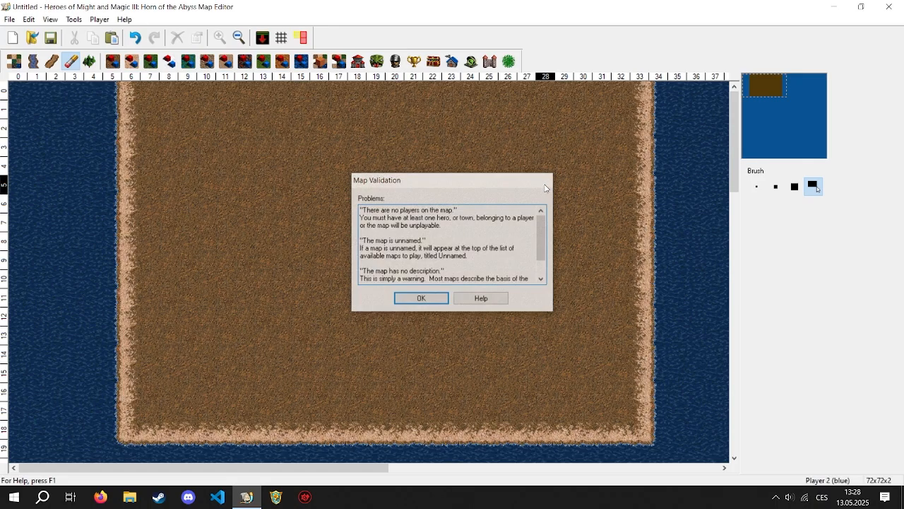
{"action": "left_click", "coordinate": [543, 180]}
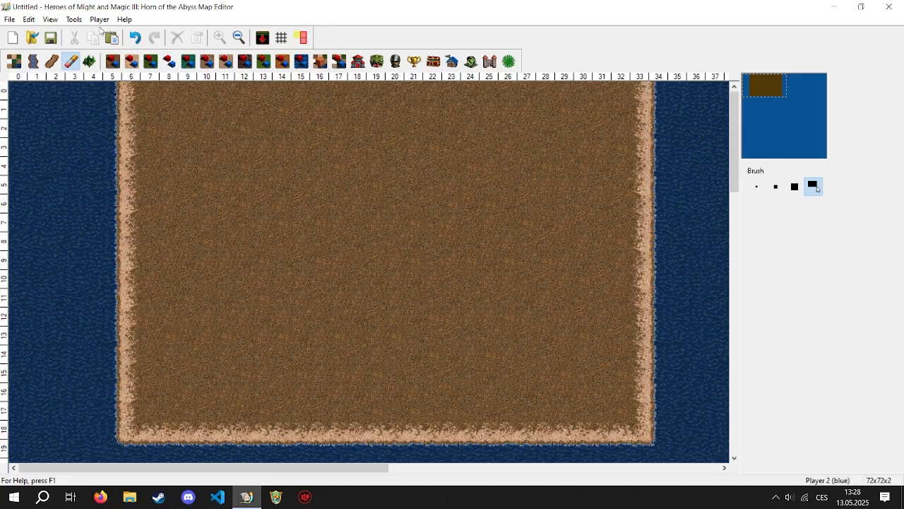
- Set the frequency of decorative terrain tiles to about midway between None and Lots and repaint the entire map
{"action": "left_click", "coordinate": [73, 19]}
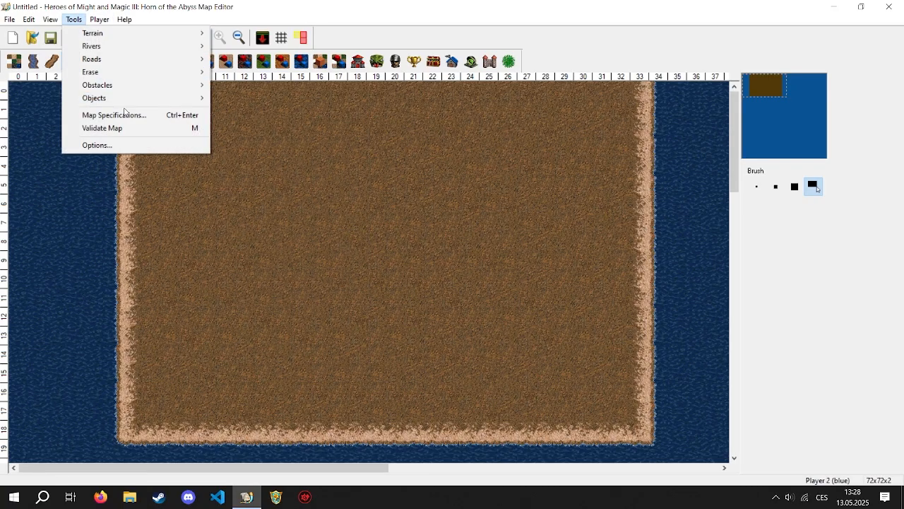
{"action": "left_click", "coordinate": [157, 146]}
{"action": "left_click_drag", "start_coordinate": [466, 163], "coordinate": [508, 142]}
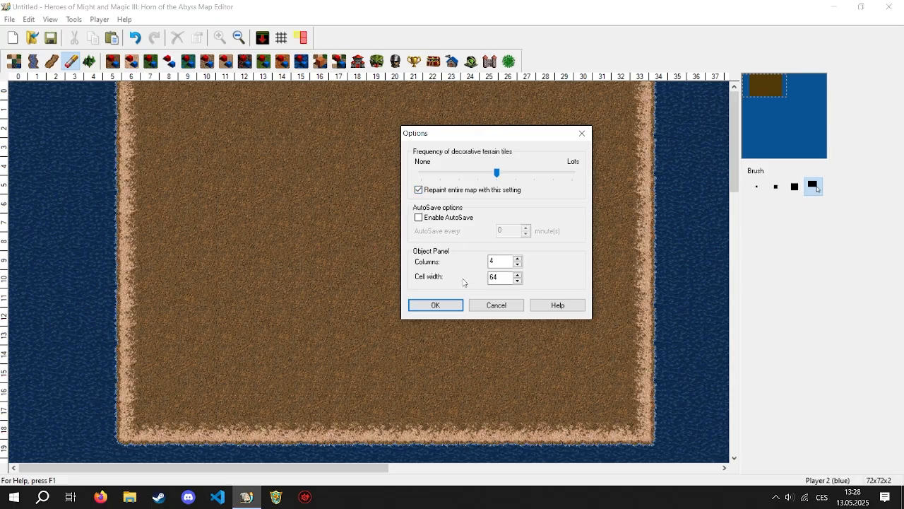
{"action": "left_click", "coordinate": [431, 305]}
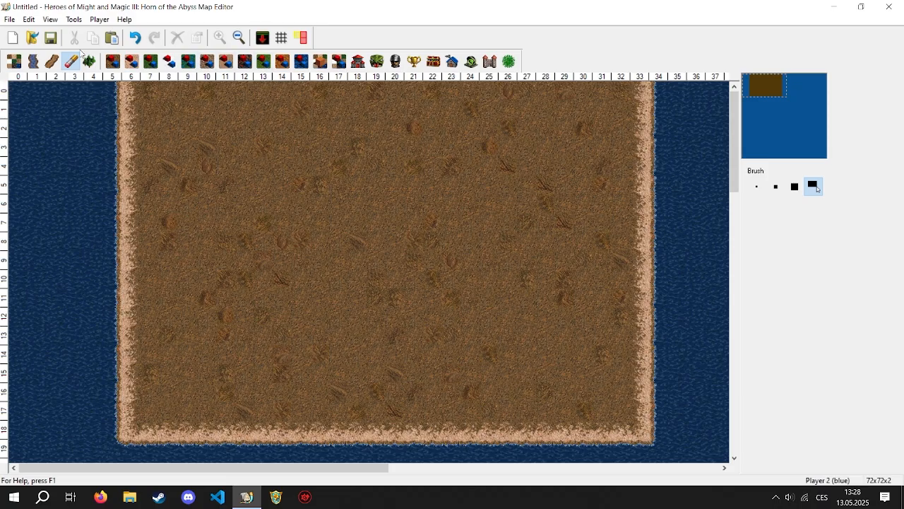
- Paint a large rectangle of sand over the dirt area and a smaller rectangle of grass inside it
{"action": "left_click", "coordinate": [13, 61]}
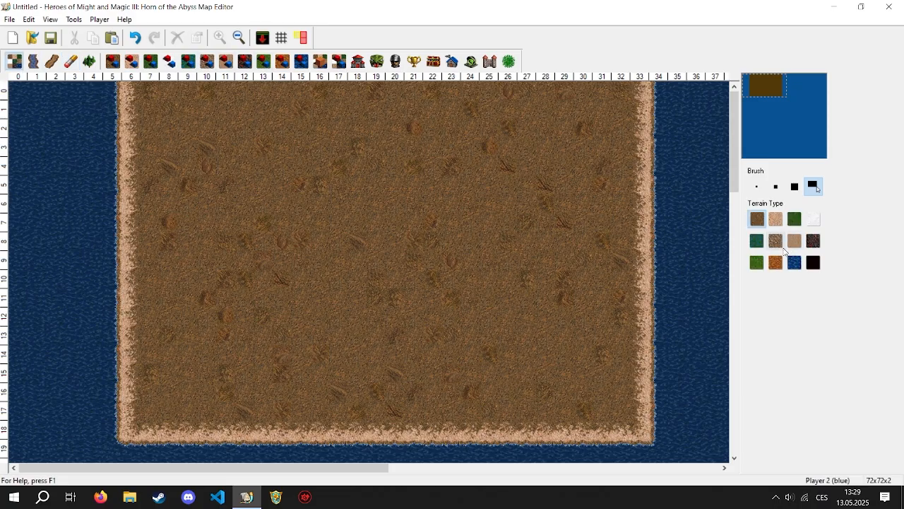
{"action": "left_click", "coordinate": [777, 220]}
{"action": "left_click_drag", "start_coordinate": [187, 91], "coordinate": [692, 456]}
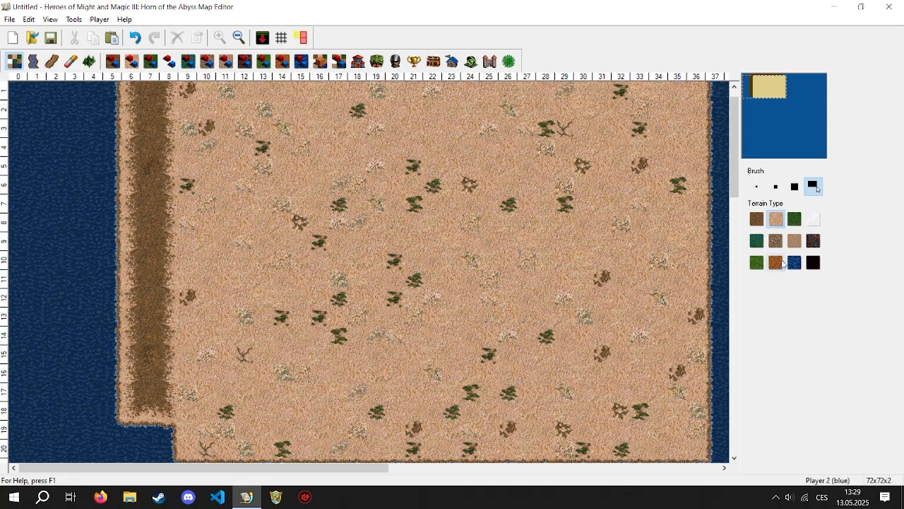
{"action": "left_click", "coordinate": [756, 262]}
{"action": "left_click_drag", "start_coordinate": [217, 120], "coordinate": [636, 408]}
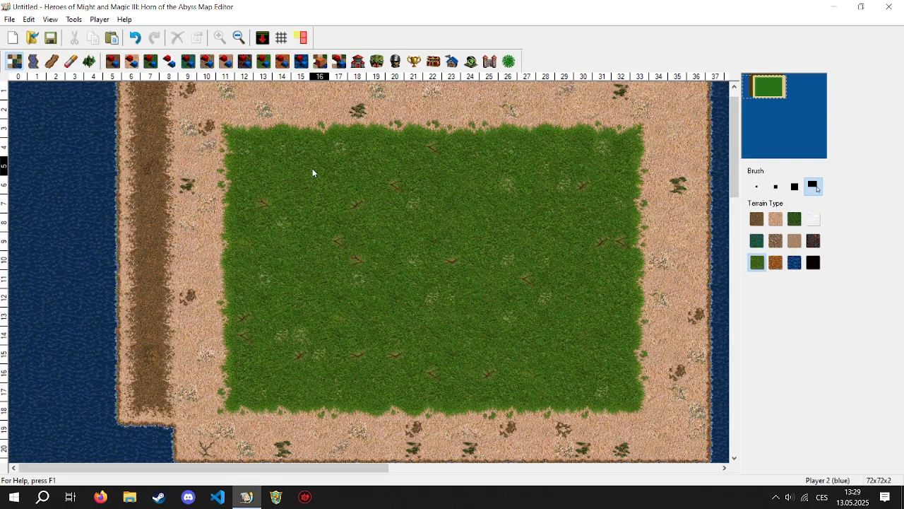
- Set the frequency of decorative terrain tiles to None and repaint the entire map with this setting
{"action": "left_click", "coordinate": [74, 19]}
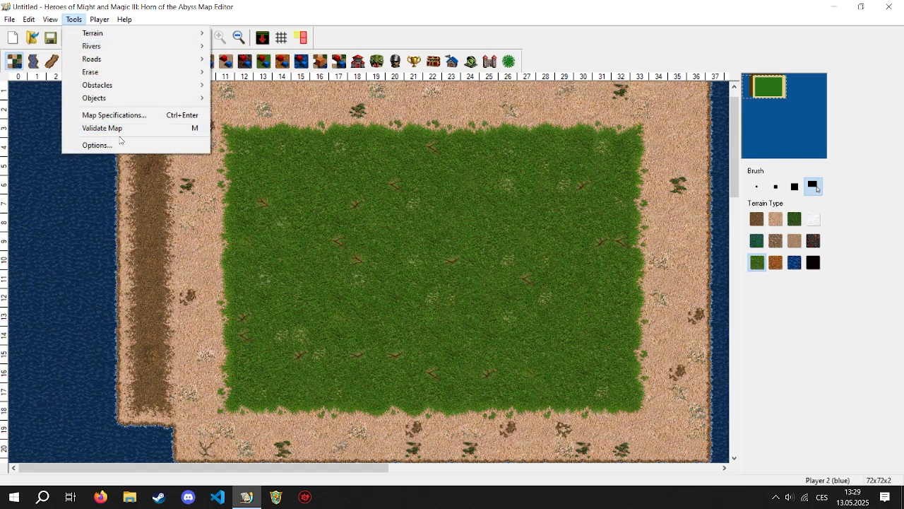
{"action": "left_click", "coordinate": [121, 145]}
{"action": "left_click_drag", "start_coordinate": [448, 192], "coordinate": [384, 200]}
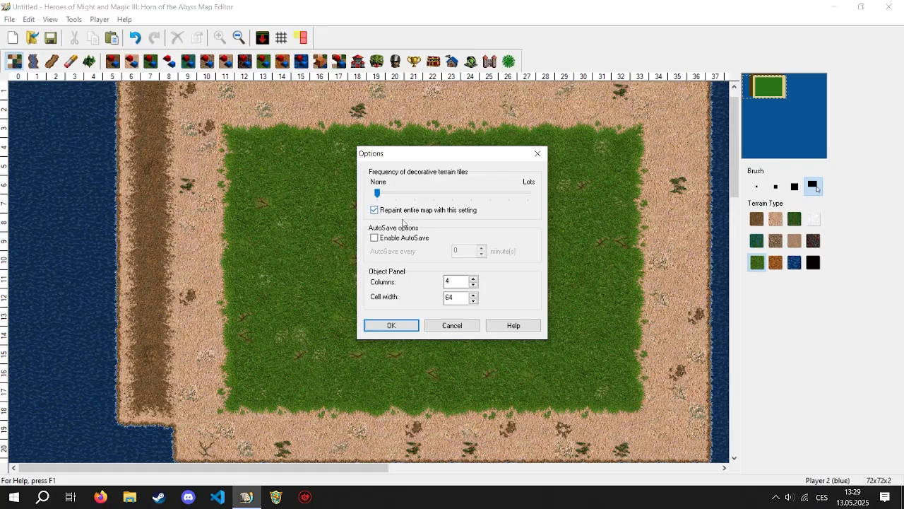
{"action": "left_click", "coordinate": [391, 328]}
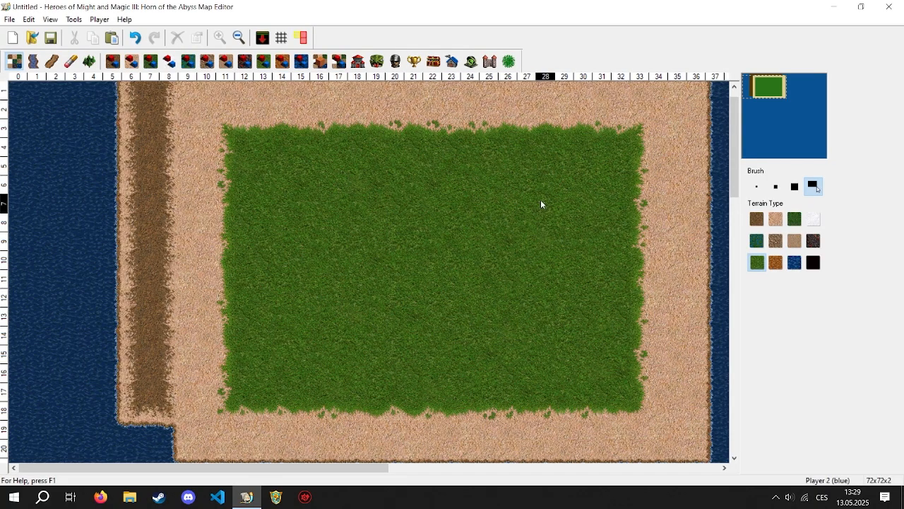
- Set the frequency of decorative terrain tiles to Lots and repaint the entire map with this setting
{"action": "left_click", "coordinate": [51, 19]}
{"action": "mouse_move", "coordinate": [76, 23]}
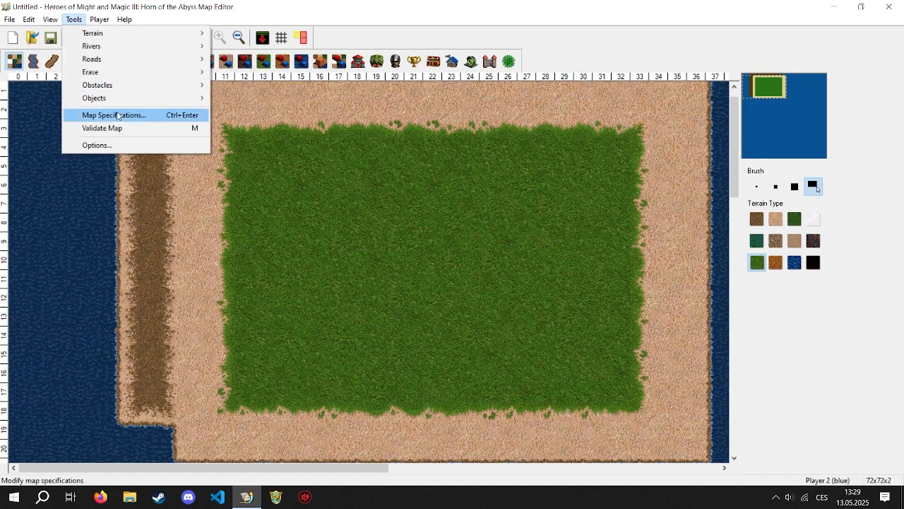
{"action": "left_click", "coordinate": [113, 145]}
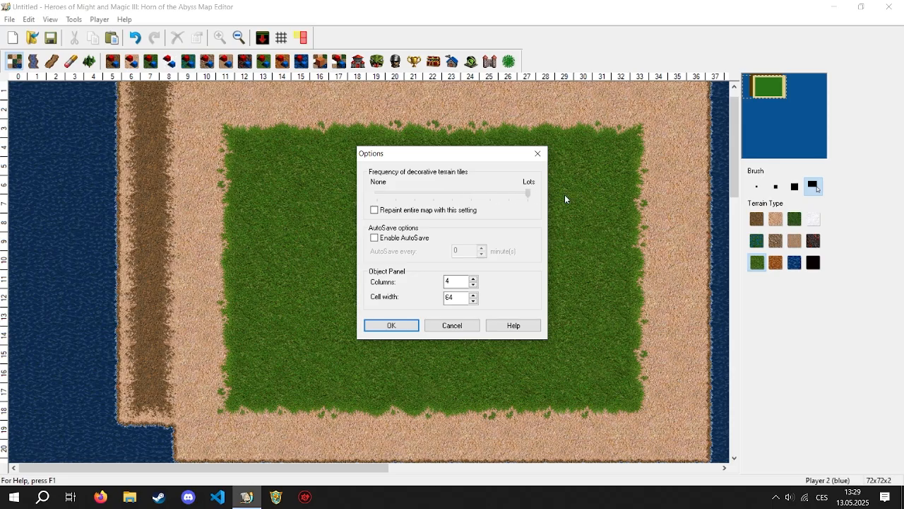
{"action": "left_click", "coordinate": [432, 210]}
{"action": "left_click", "coordinate": [400, 324]}
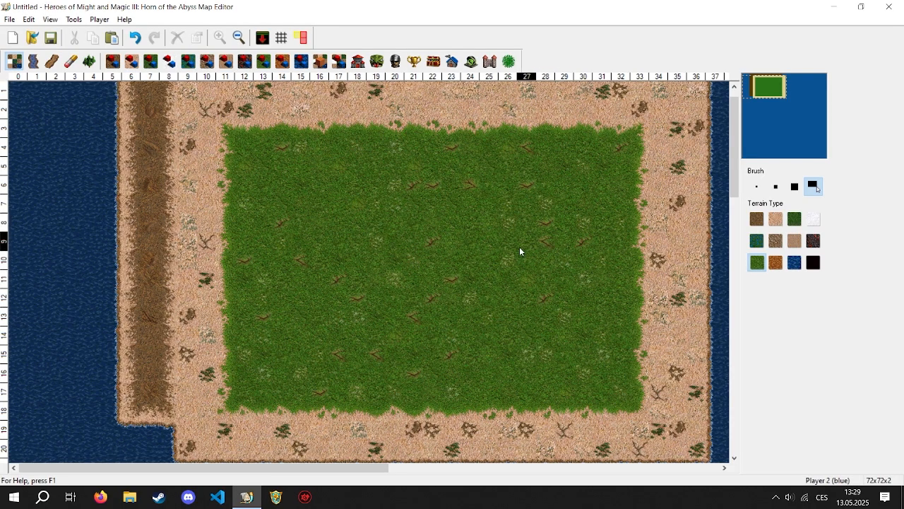
- Enable AutoSave every 5 minutes and increase the number of object panel columns in the editor options
{"action": "left_click", "coordinate": [73, 19]}
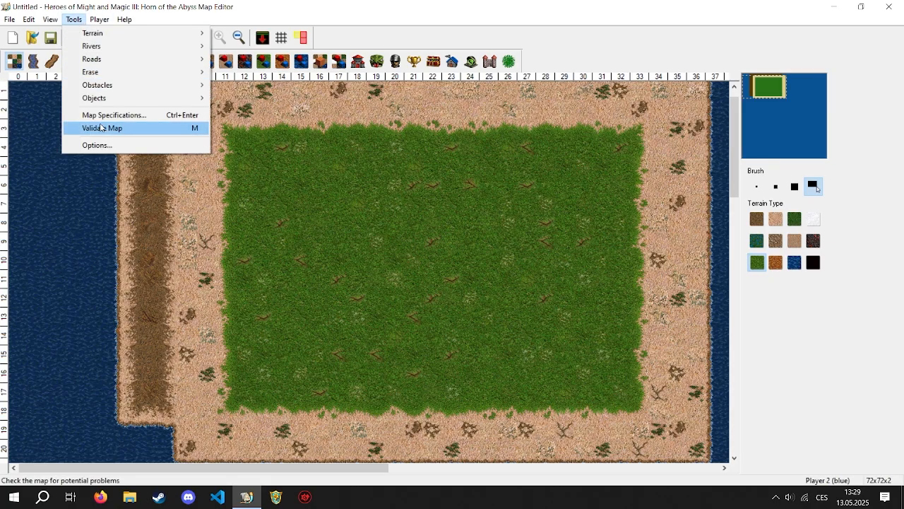
{"action": "left_click", "coordinate": [96, 145]}
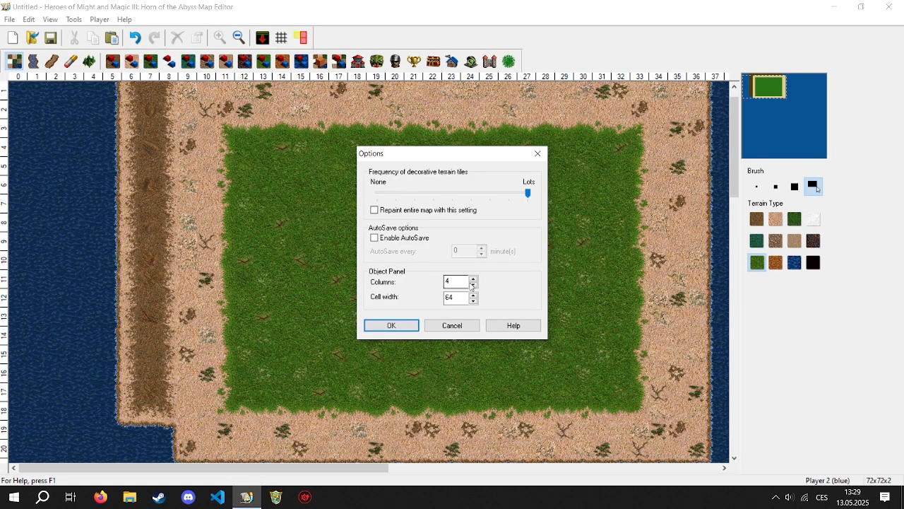
{"action": "left_click_drag", "start_coordinate": [478, 153], "coordinate": [452, 138]}
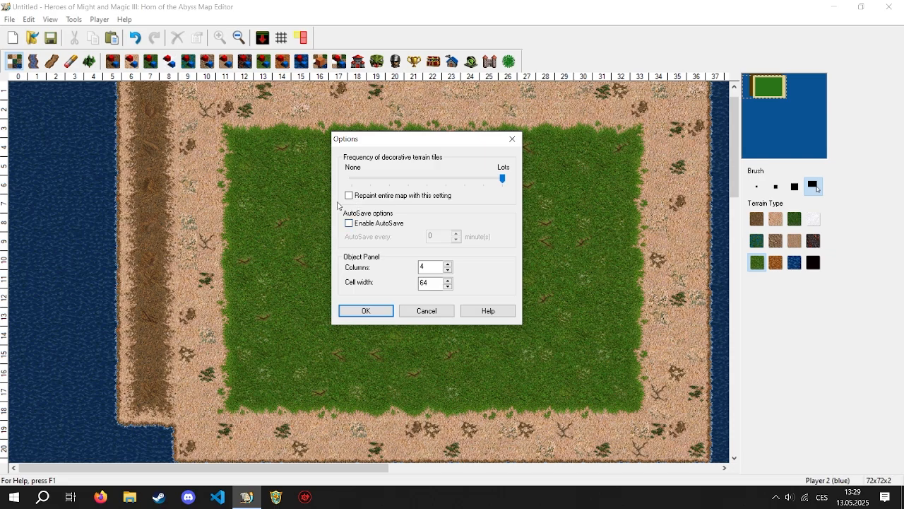
{"action": "left_click", "coordinate": [382, 223]}
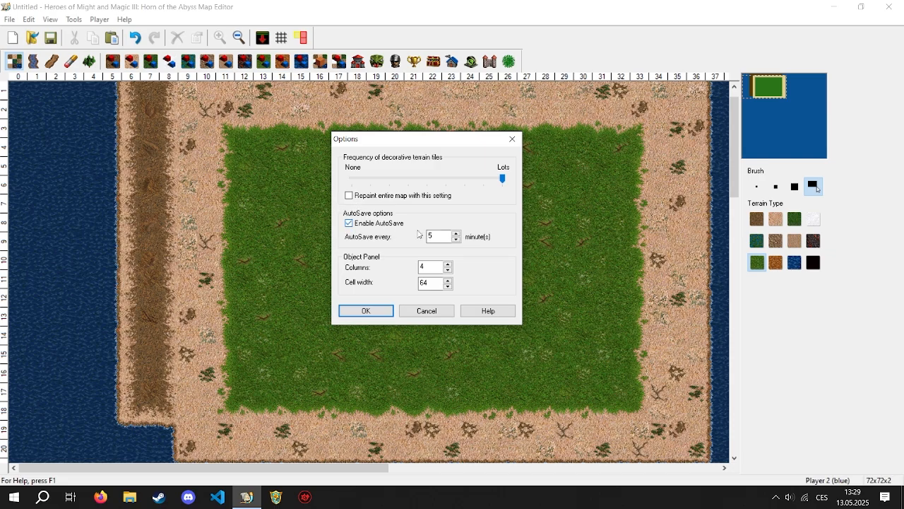
{"action": "left_click_drag", "start_coordinate": [436, 235], "coordinate": [424, 240]}
{"action": "type", "text": "10"}
{"action": "double_click", "coordinate": [433, 235]}
{"action": "type", "text": "5"}
{"action": "left_click", "coordinate": [448, 264]}
{"action": "left_click", "coordinate": [447, 265]}
{"action": "left_click", "coordinate": [367, 311]}
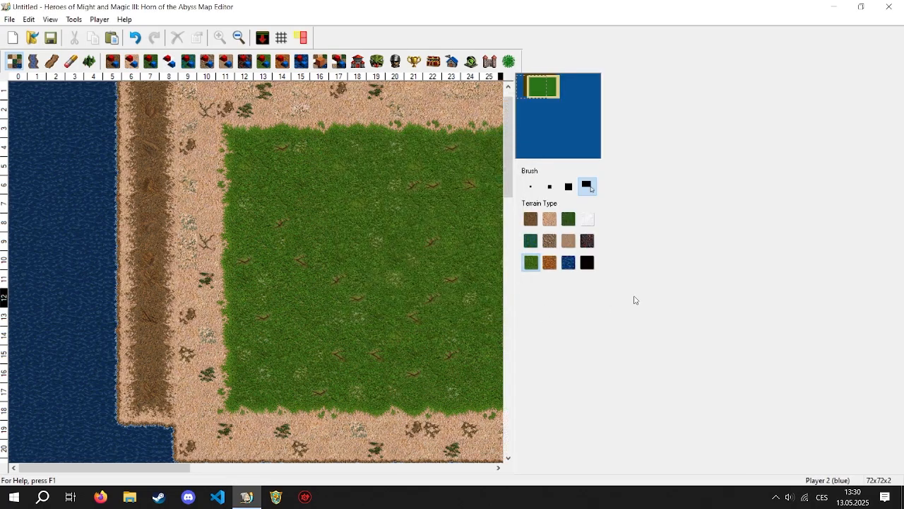
- Set the number of object panel columns to 4 in the editor options
{"action": "left_click", "coordinate": [70, 20]}
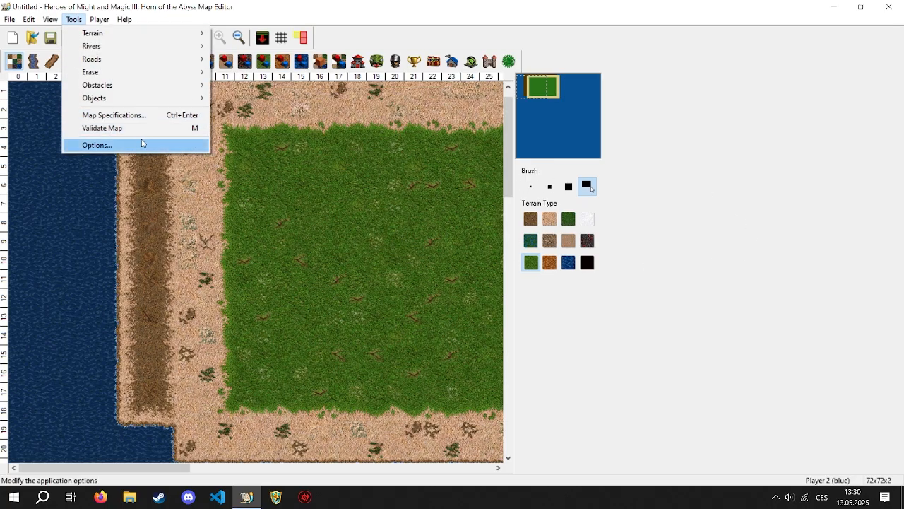
{"action": "left_click", "coordinate": [145, 144]}
{"action": "left_click_drag", "start_coordinate": [460, 282], "coordinate": [401, 305]}
{"action": "type", "text": "4"}
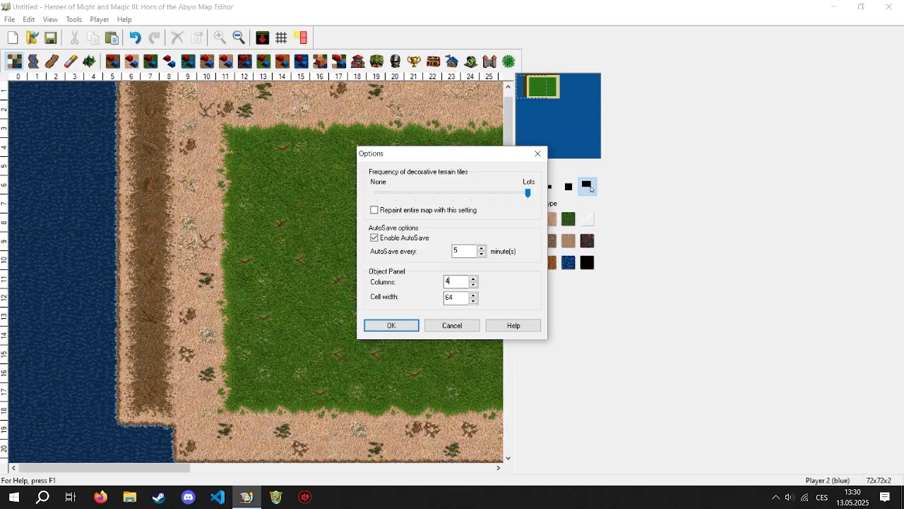
{"action": "left_click", "coordinate": [390, 326]}
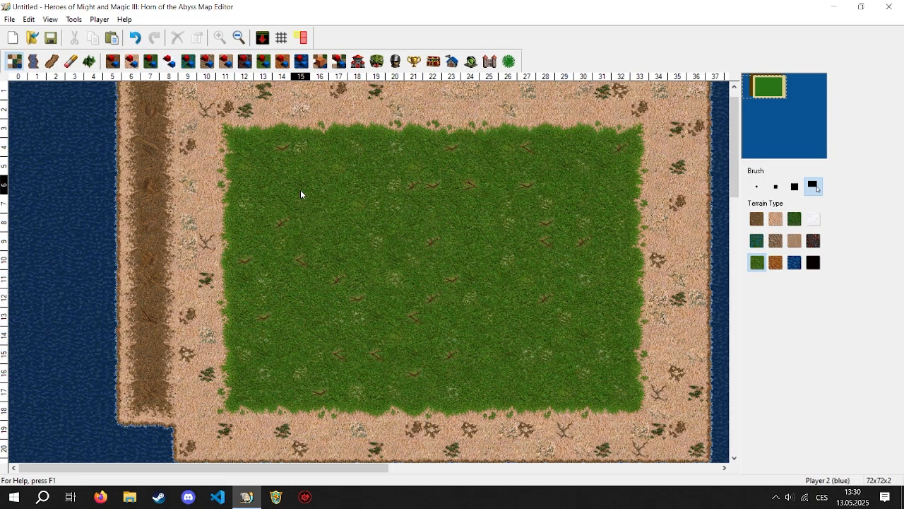
- Place a Necropolis town in the eastern half of the grass area and look at its town properties
{"action": "left_click", "coordinate": [362, 62]}
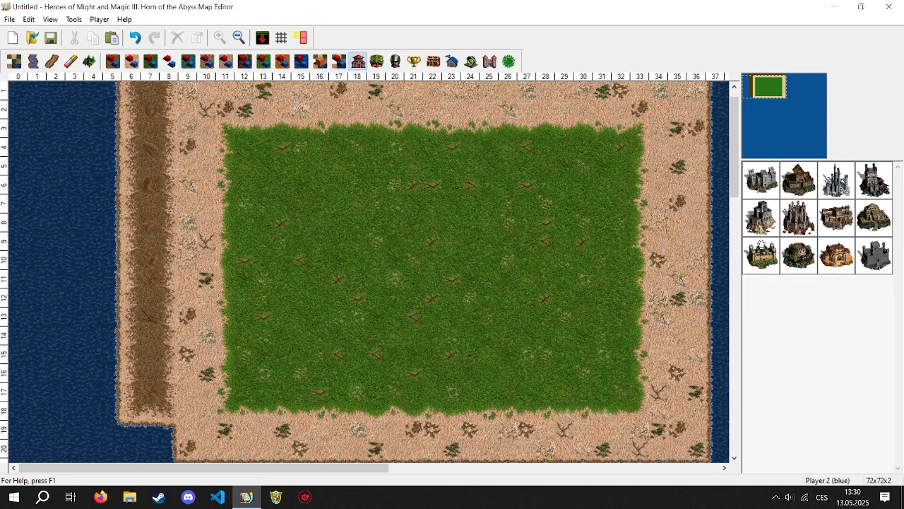
{"action": "left_click", "coordinate": [761, 218]}
{"action": "left_click", "coordinate": [505, 251]}
{"action": "double_click", "coordinate": [479, 203]}
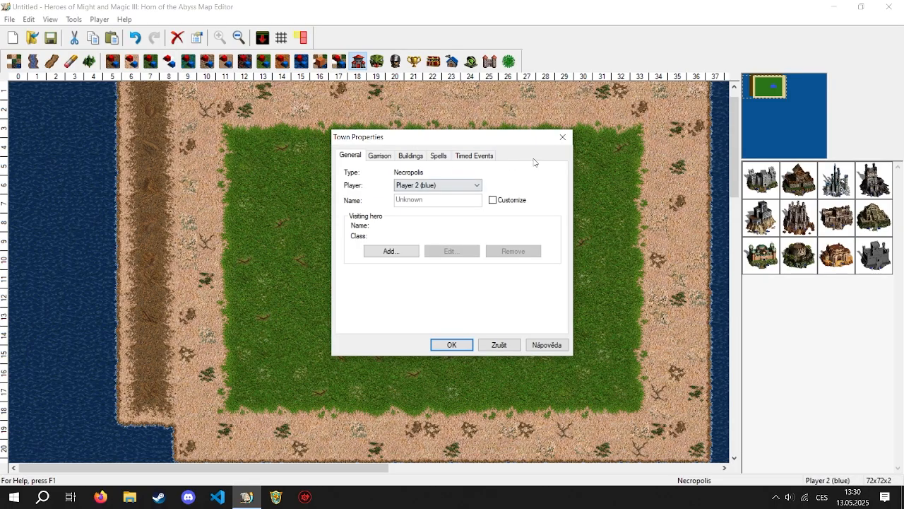
{"action": "left_click", "coordinate": [562, 136]}
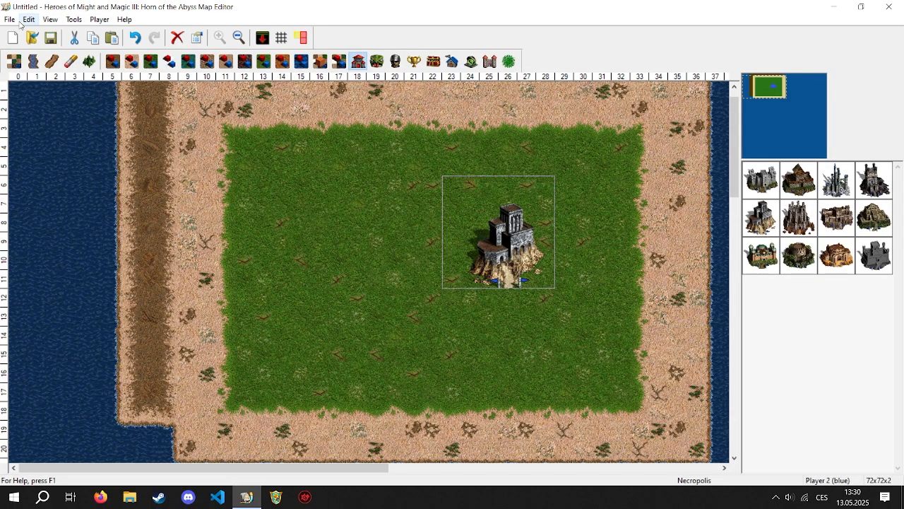
- Delete the Necropolis town from the grass area
{"action": "left_click", "coordinate": [57, 21]}
{"action": "left_click", "coordinate": [75, 20]}
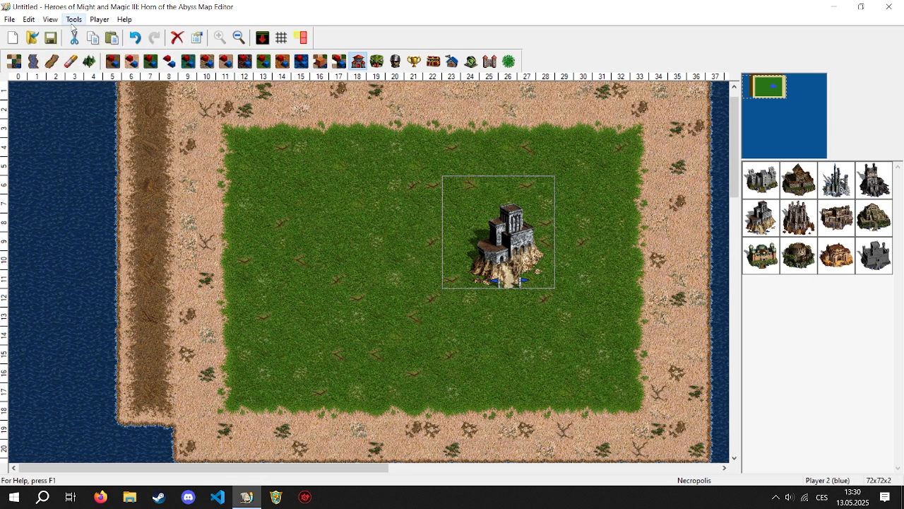
{"action": "left_click", "coordinate": [74, 20]}
{"action": "left_click", "coordinate": [341, 246]}
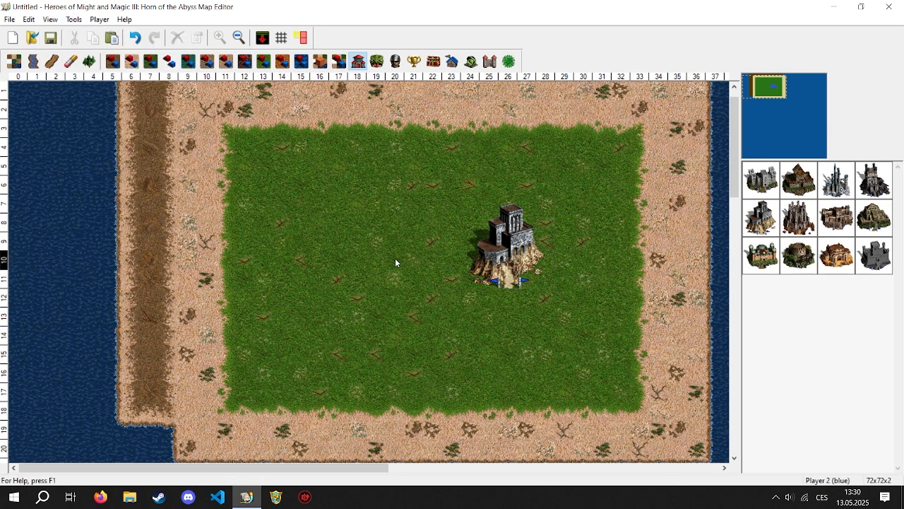
{"action": "left_click", "coordinate": [533, 253]}
{"action": "key", "text": "Delete"}
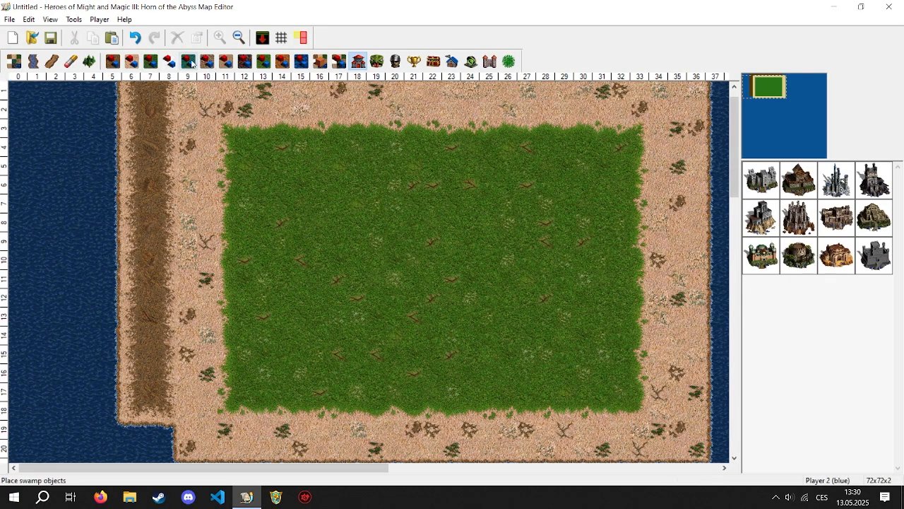
- Browse the swamp objects and pick a dark rocky mountain, cancelling its placement on the grass
{"action": "left_click", "coordinate": [188, 61]}
{"action": "left_click_drag", "start_coordinate": [898, 437], "coordinate": [897, 209]}
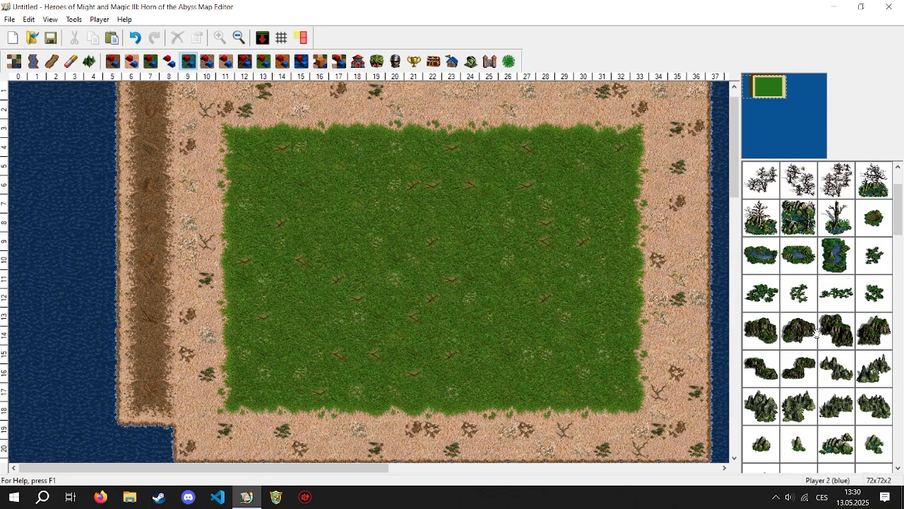
{"action": "left_click", "coordinate": [850, 334]}
{"action": "right_click", "coordinate": [534, 225]}
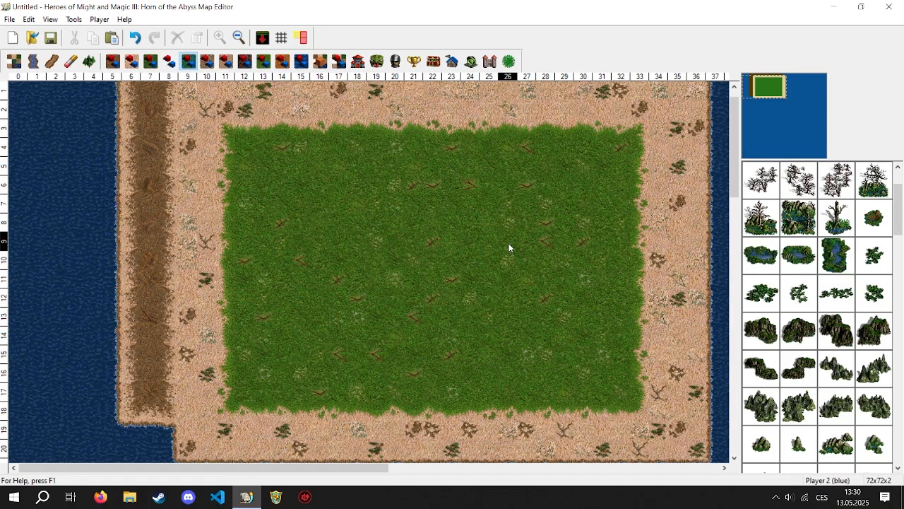